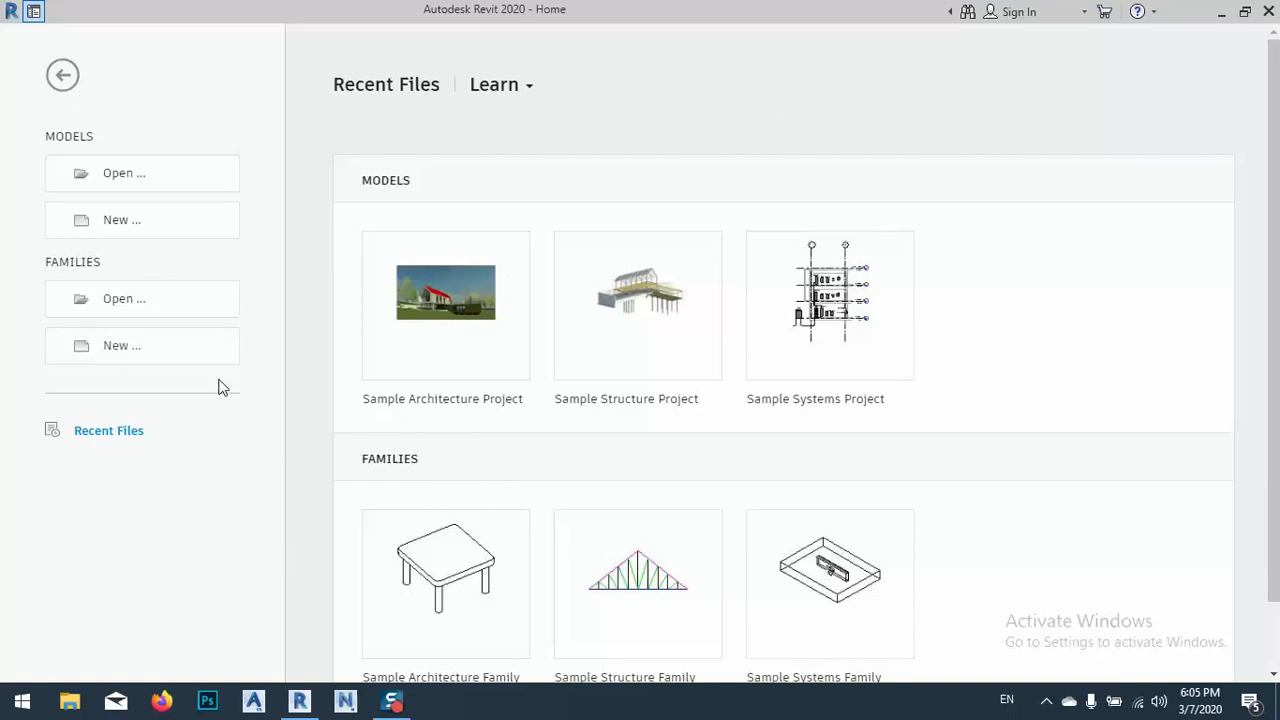
Step: Create a new family from the Family Templates > English Metric Column.rft template
left_click(116, 352)
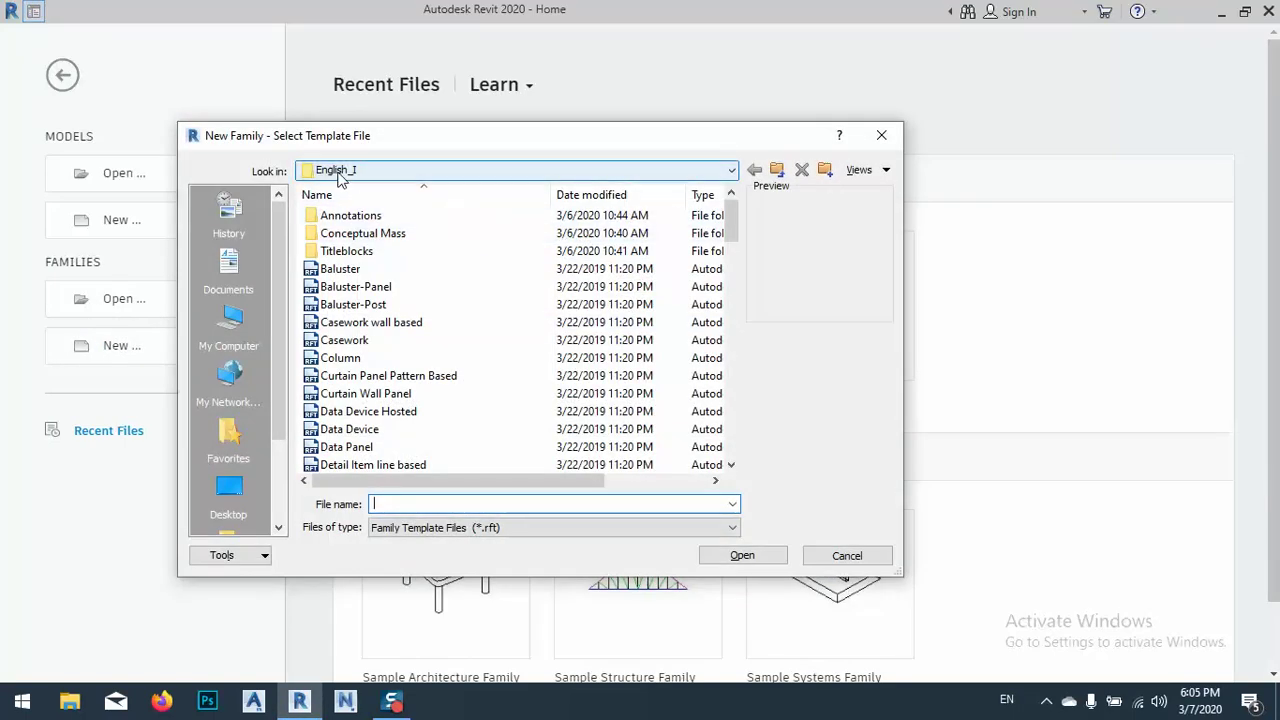
left_click(376, 170)
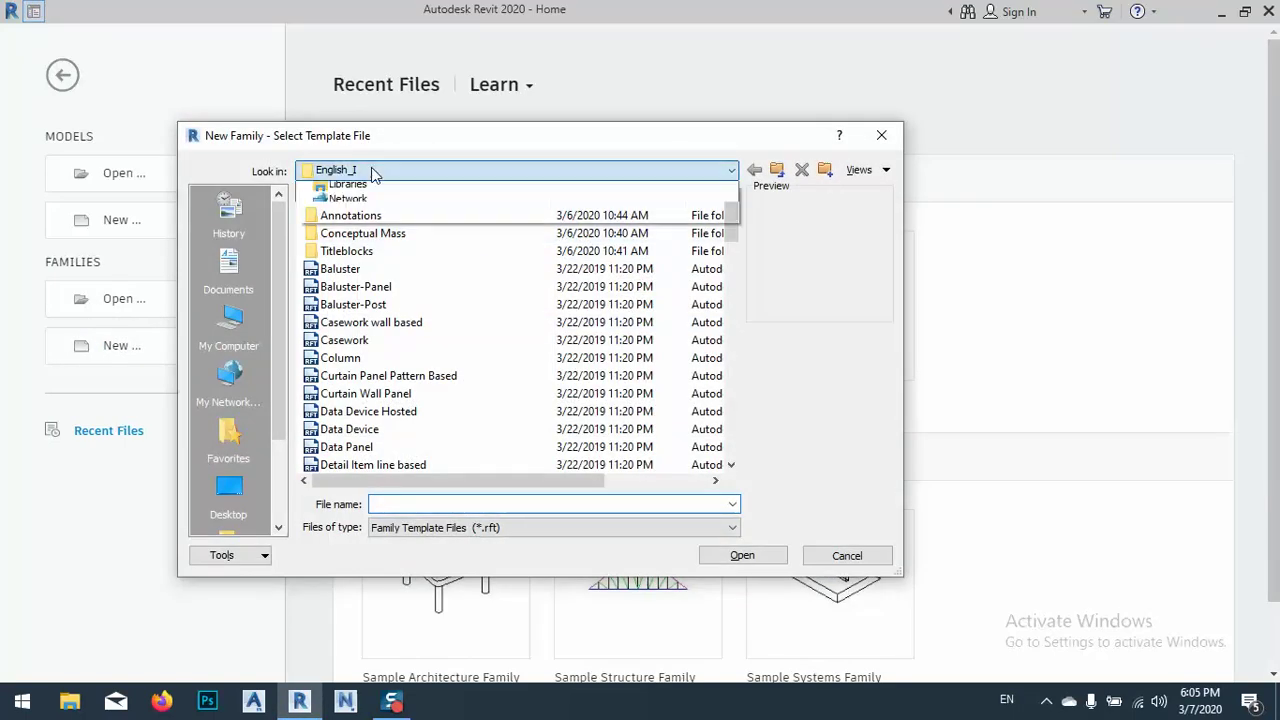
left_click(415, 264)
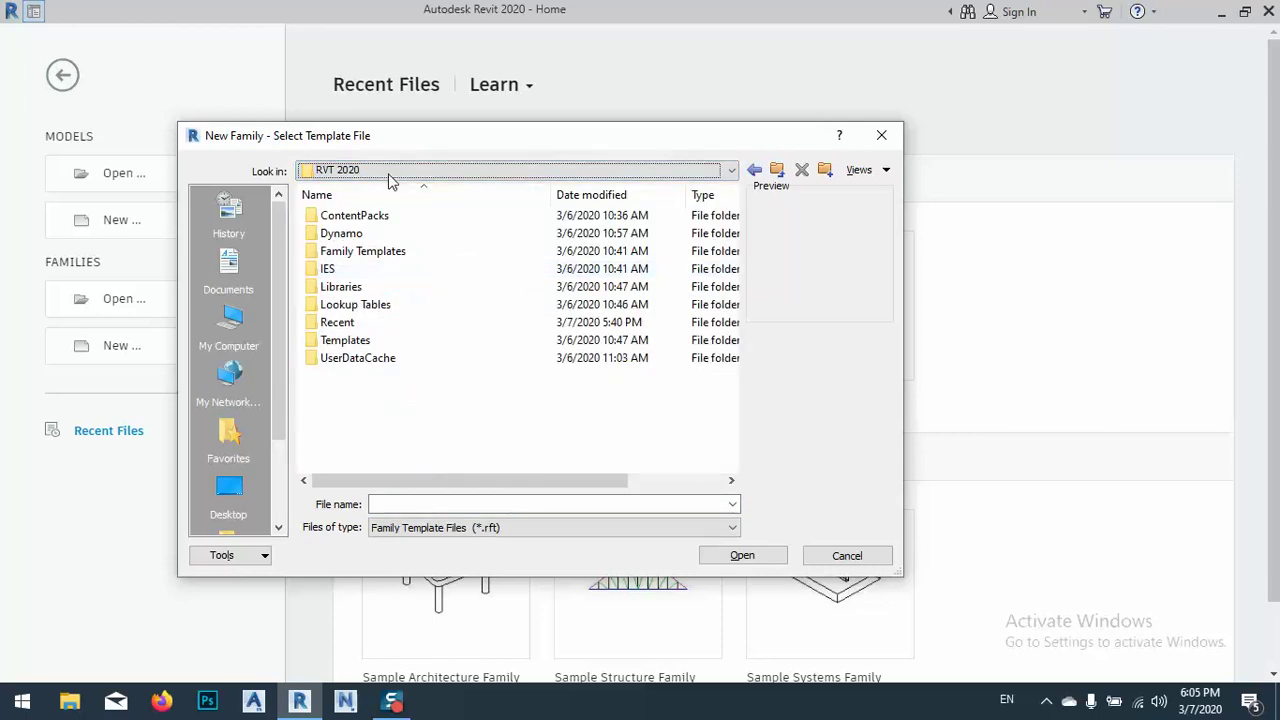
left_click(776, 170)
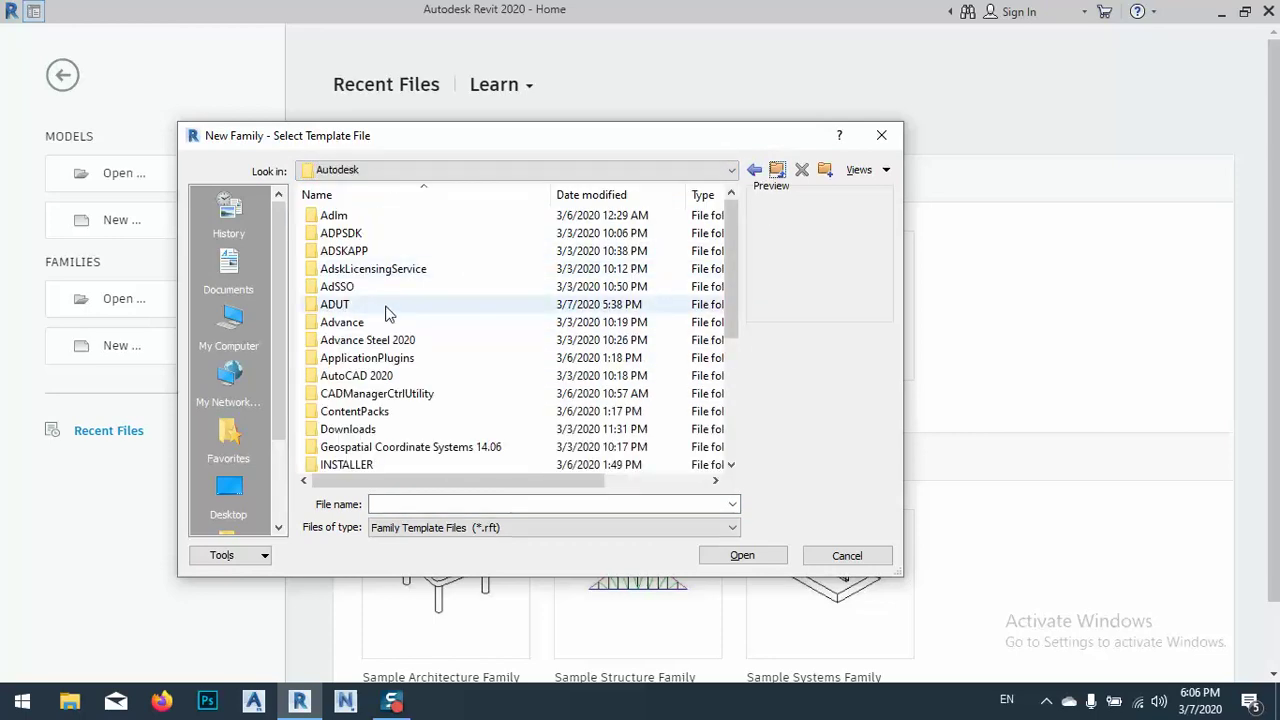
left_click(754, 171)
left_click(754, 171)
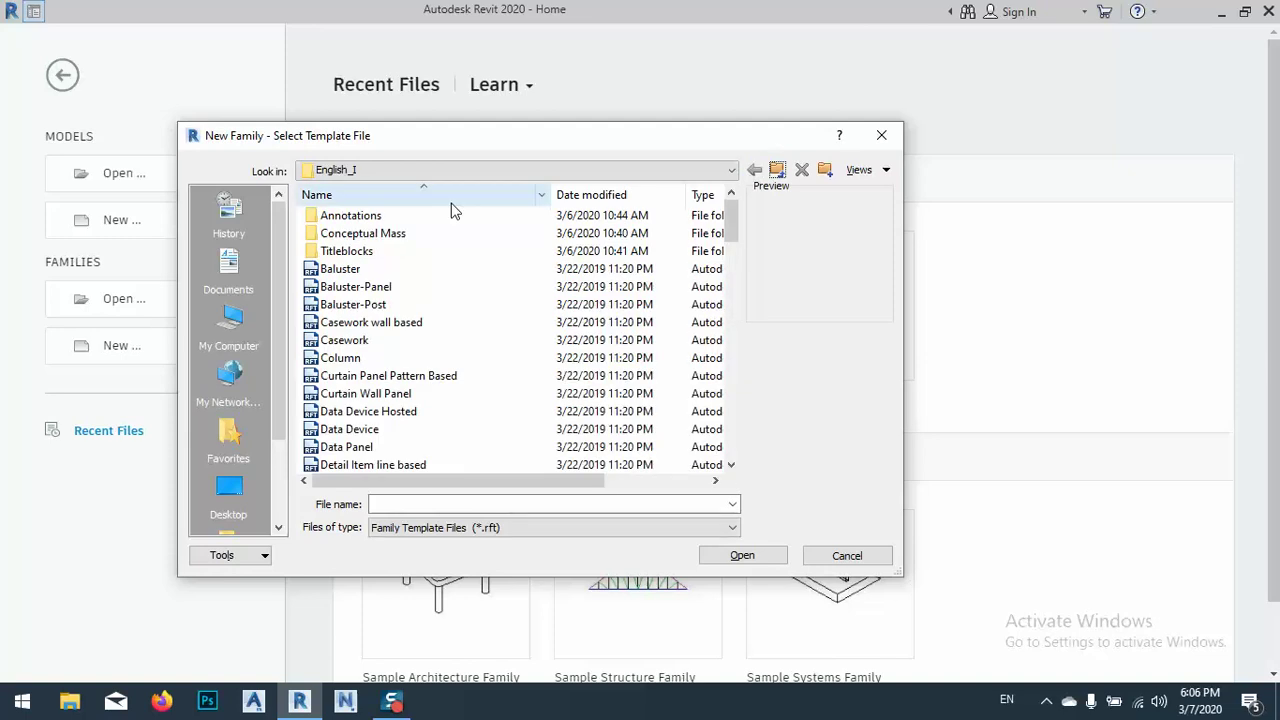
left_click(688, 172)
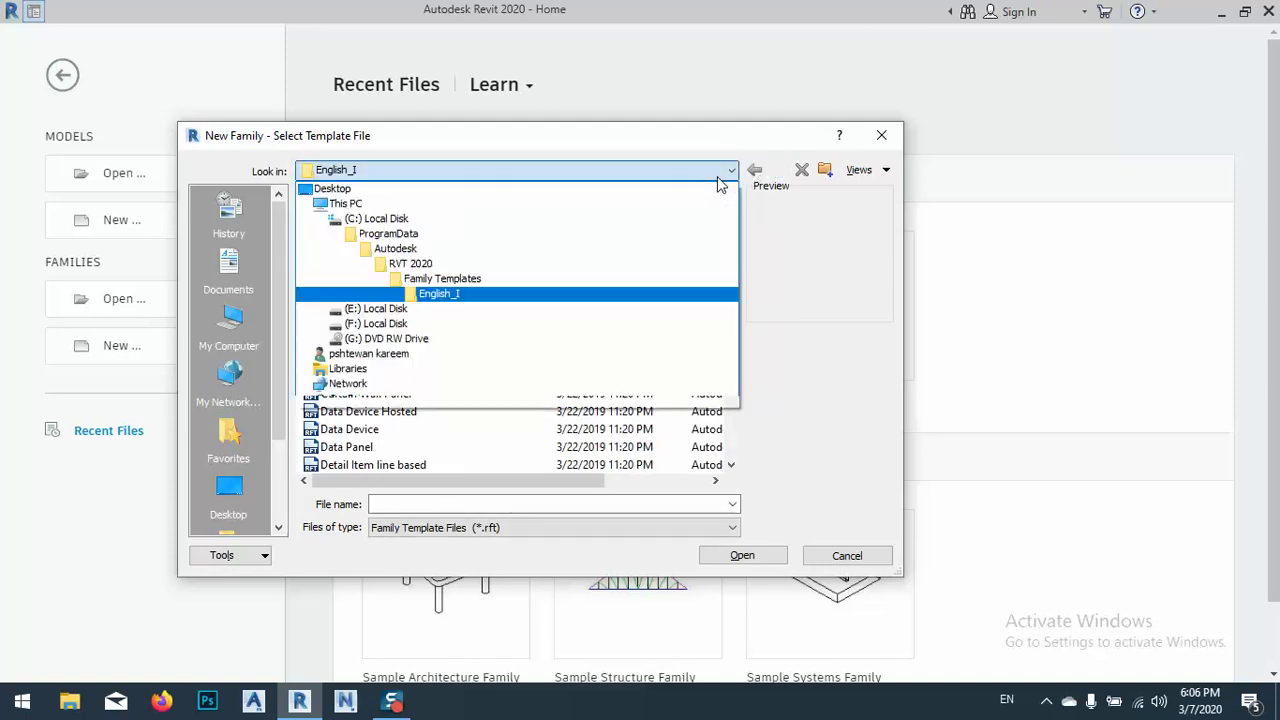
left_click(446, 284)
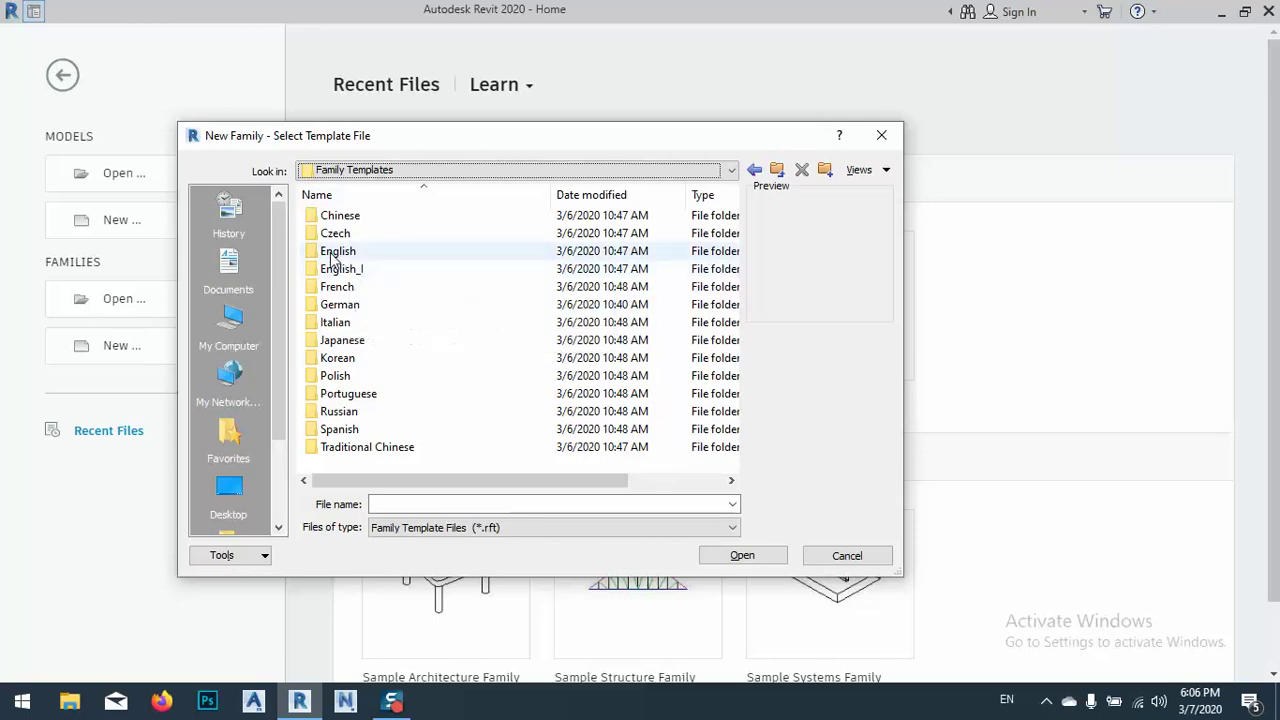
double_click(338, 251)
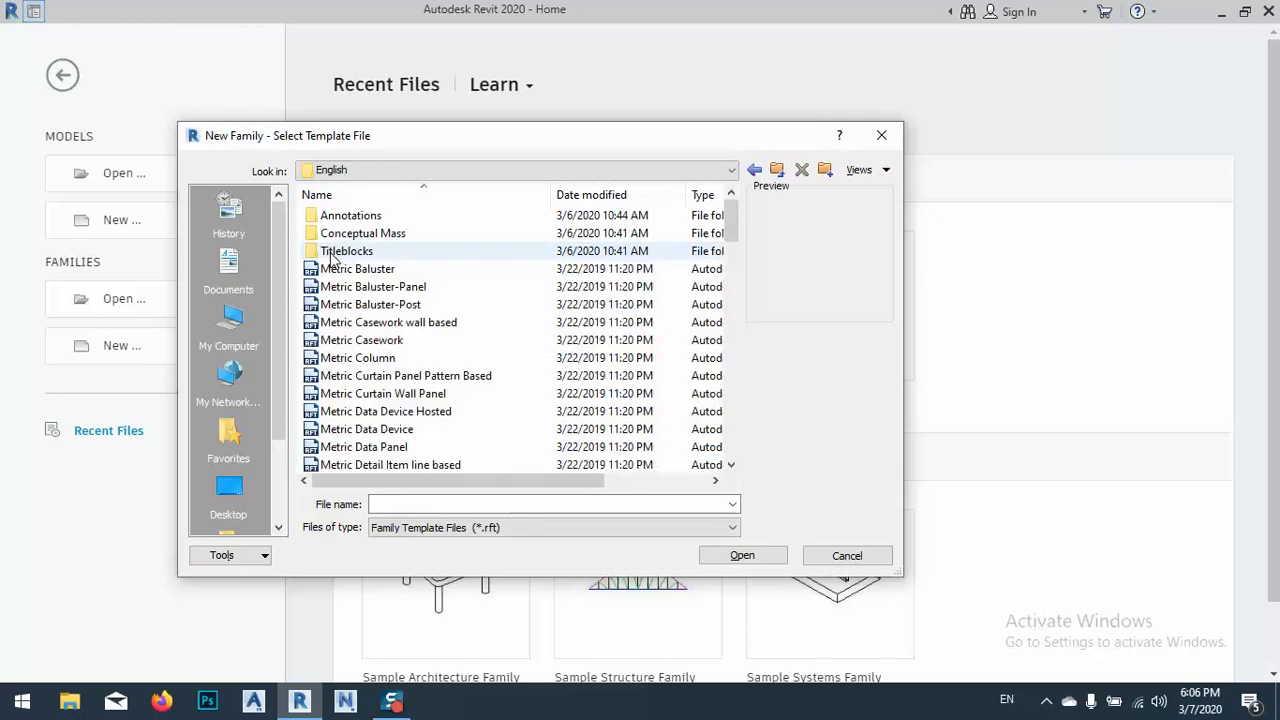
left_click(378, 357)
left_click(738, 556)
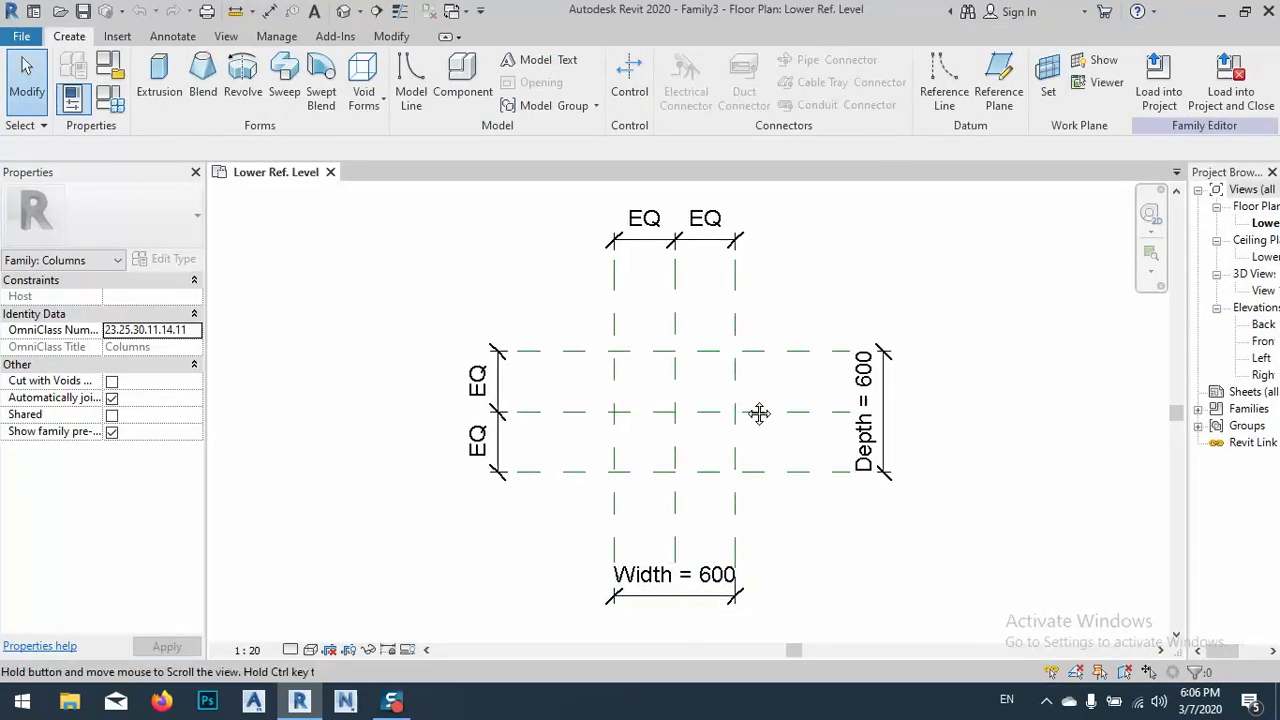
middle_click_drag(757, 411, 707, 410)
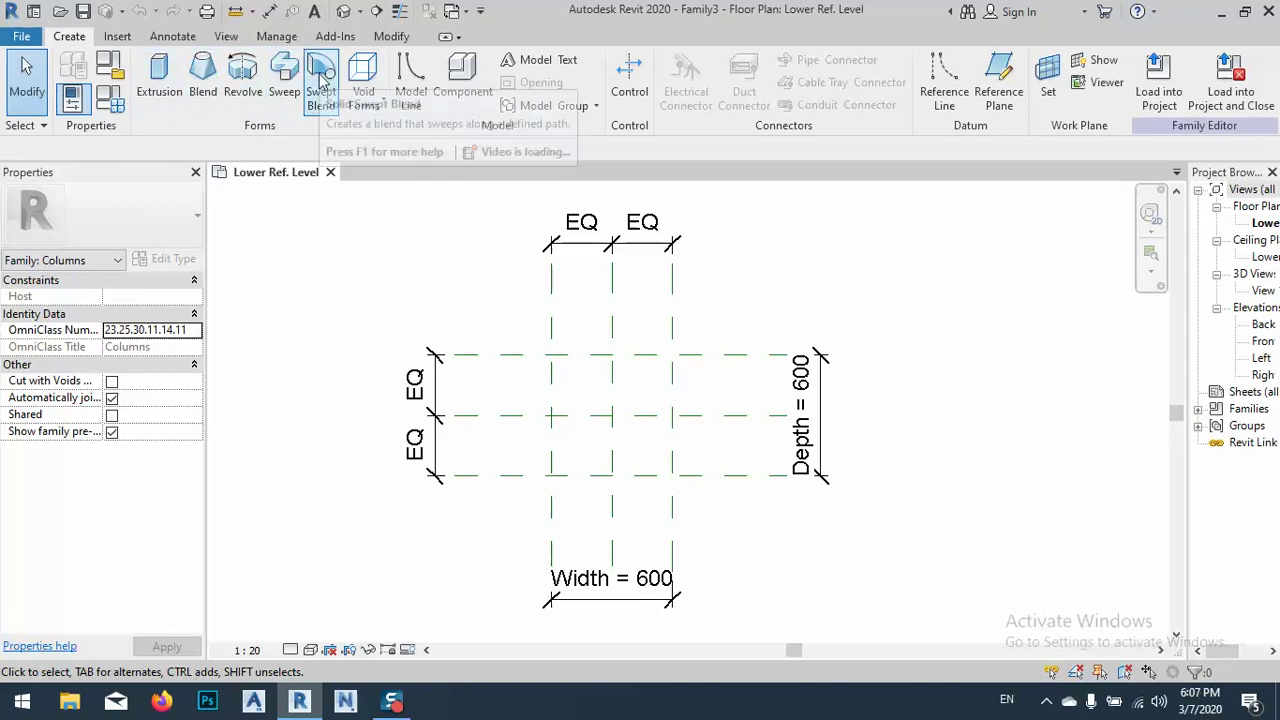
Step: Start a swept blend path sketch and switch to the Left elevation view
left_click(322, 90)
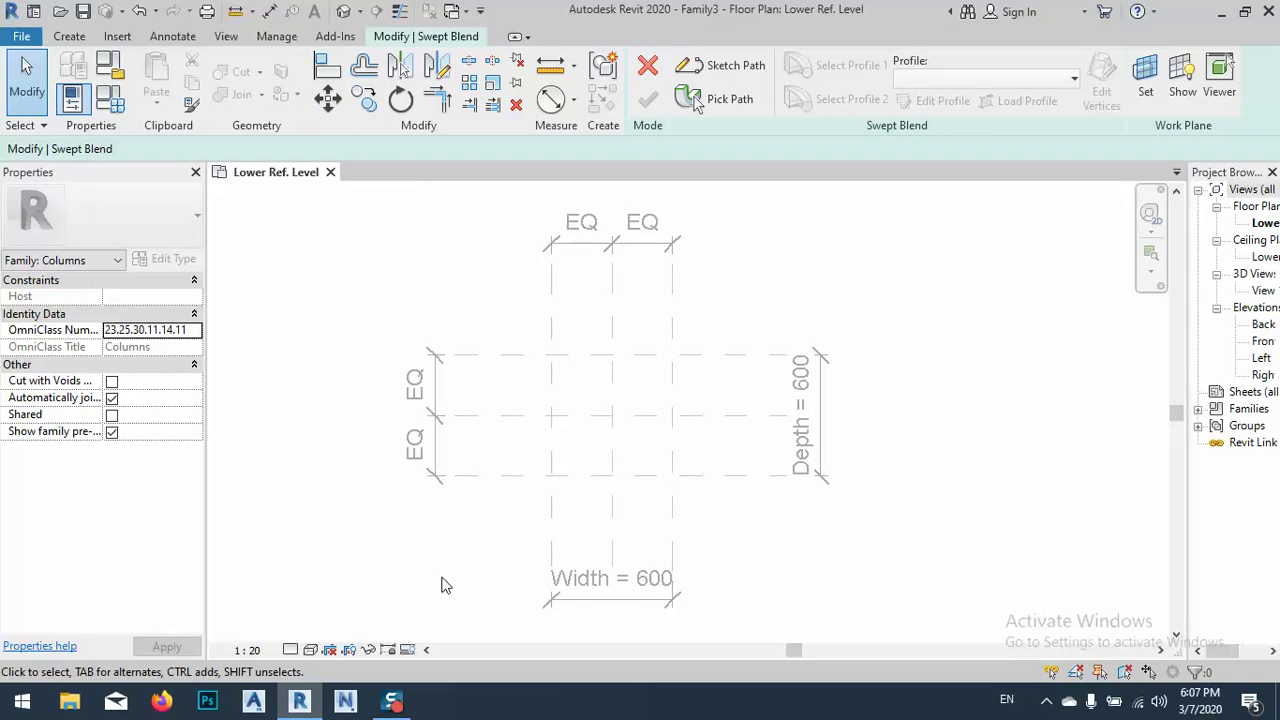
mouse_move(400, 708)
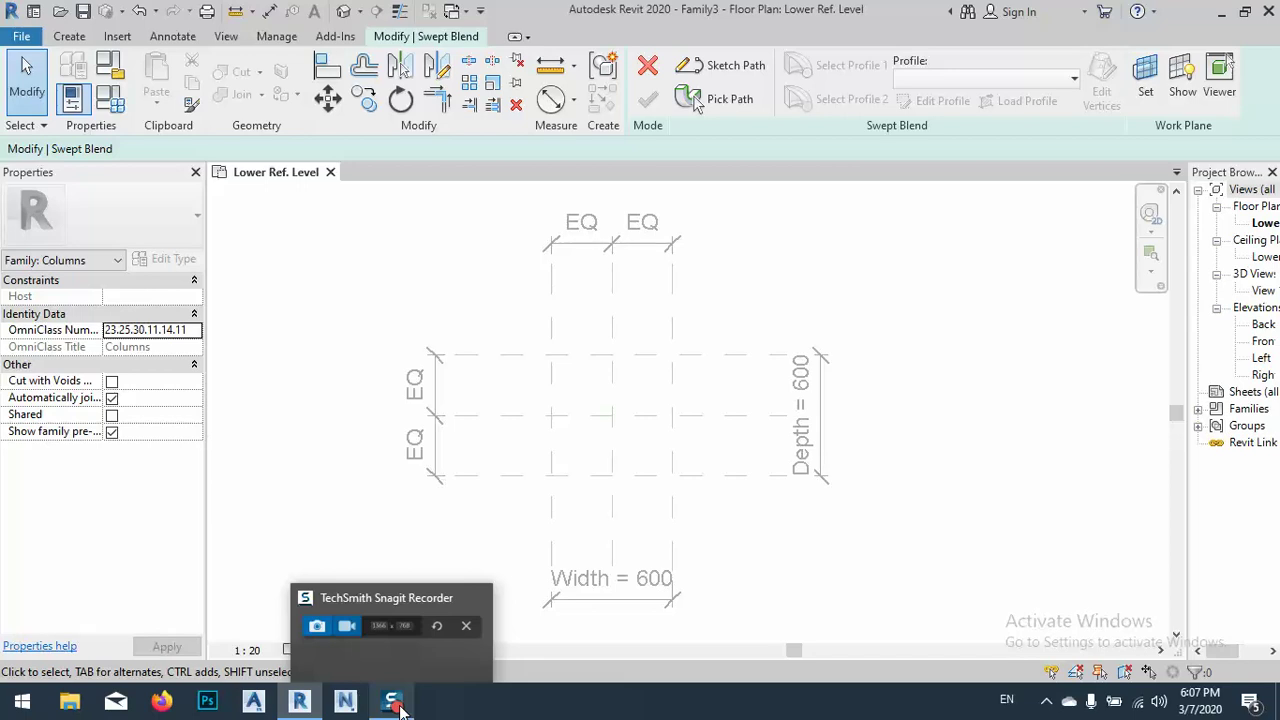
left_click(395, 703)
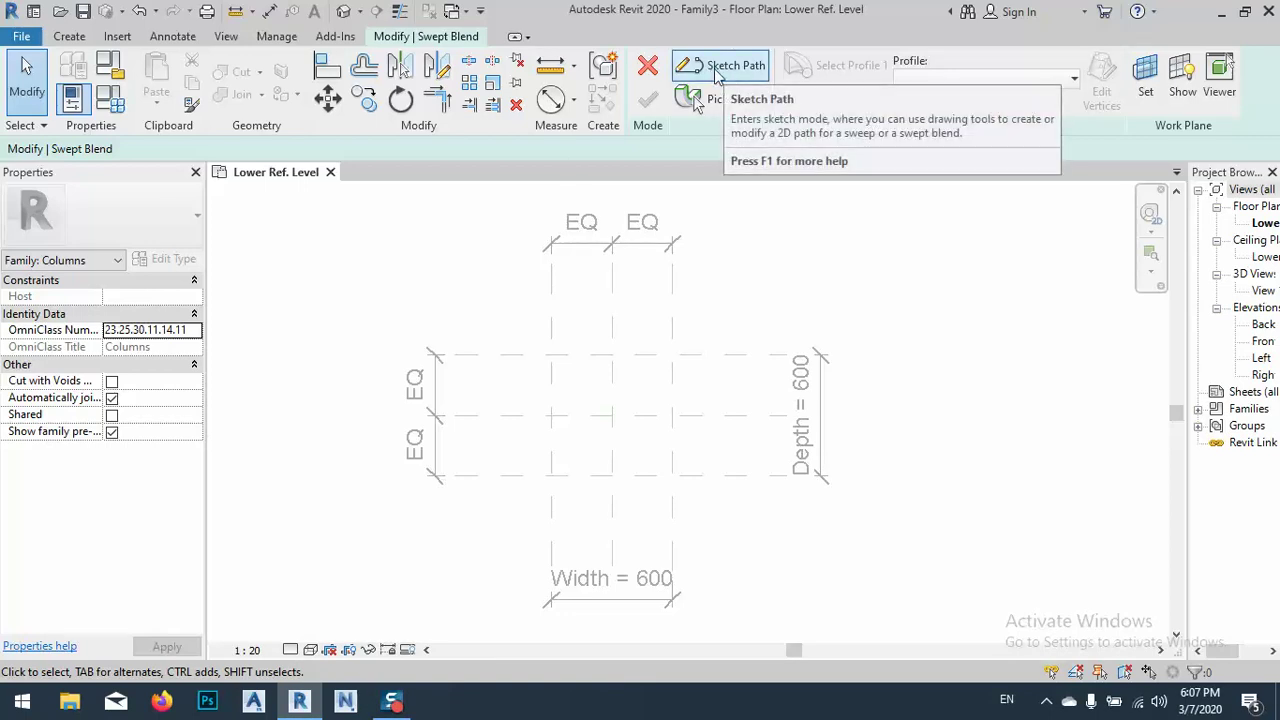
left_click(718, 68)
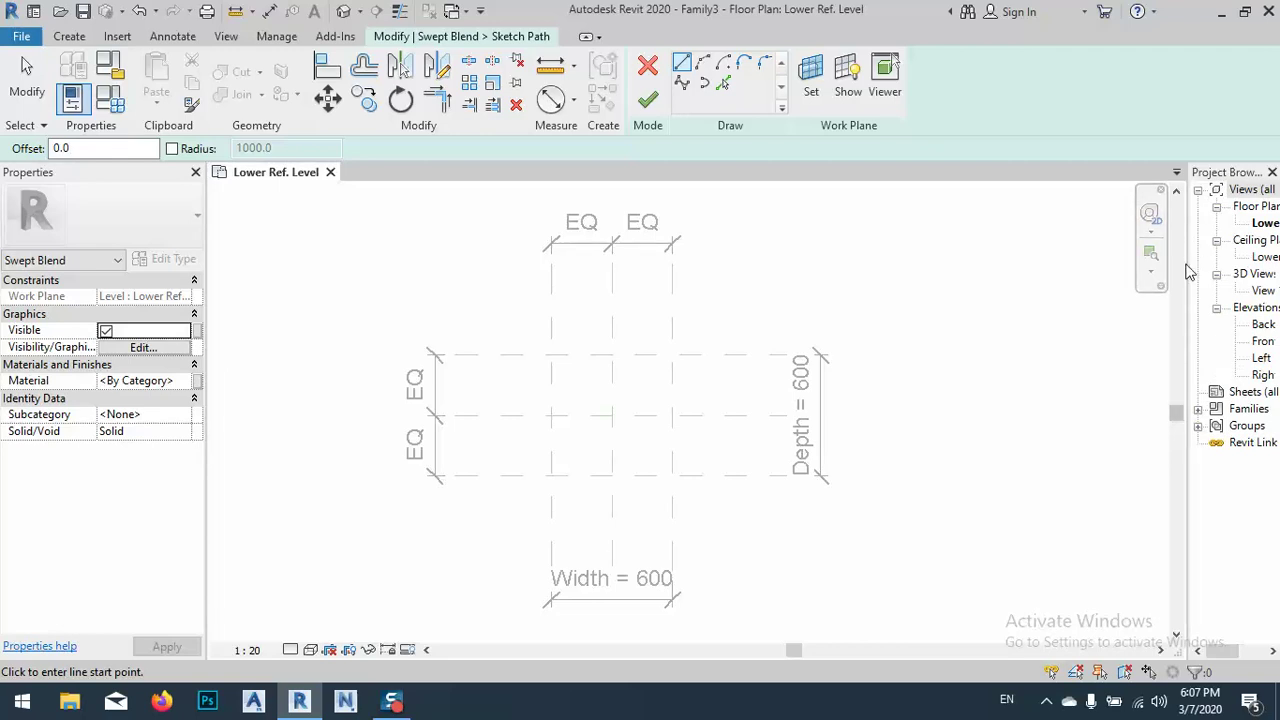
left_click_drag(1188, 265, 1063, 256)
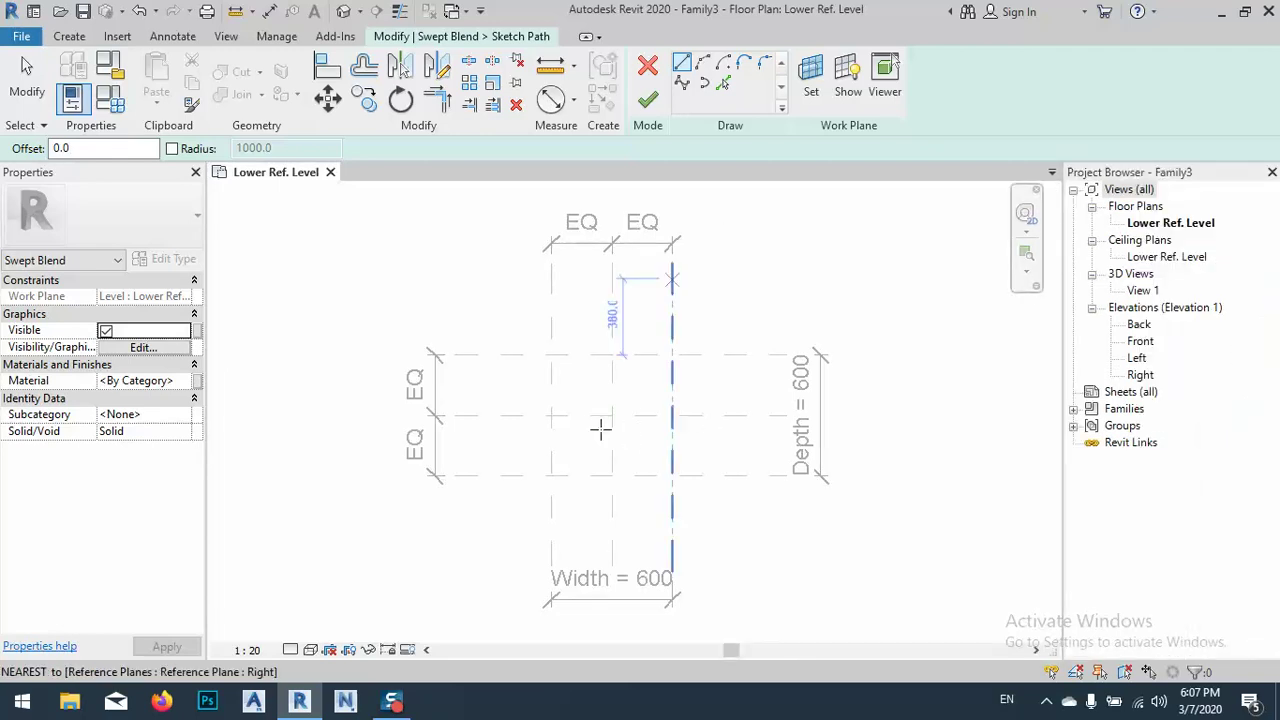
double_click(1137, 358)
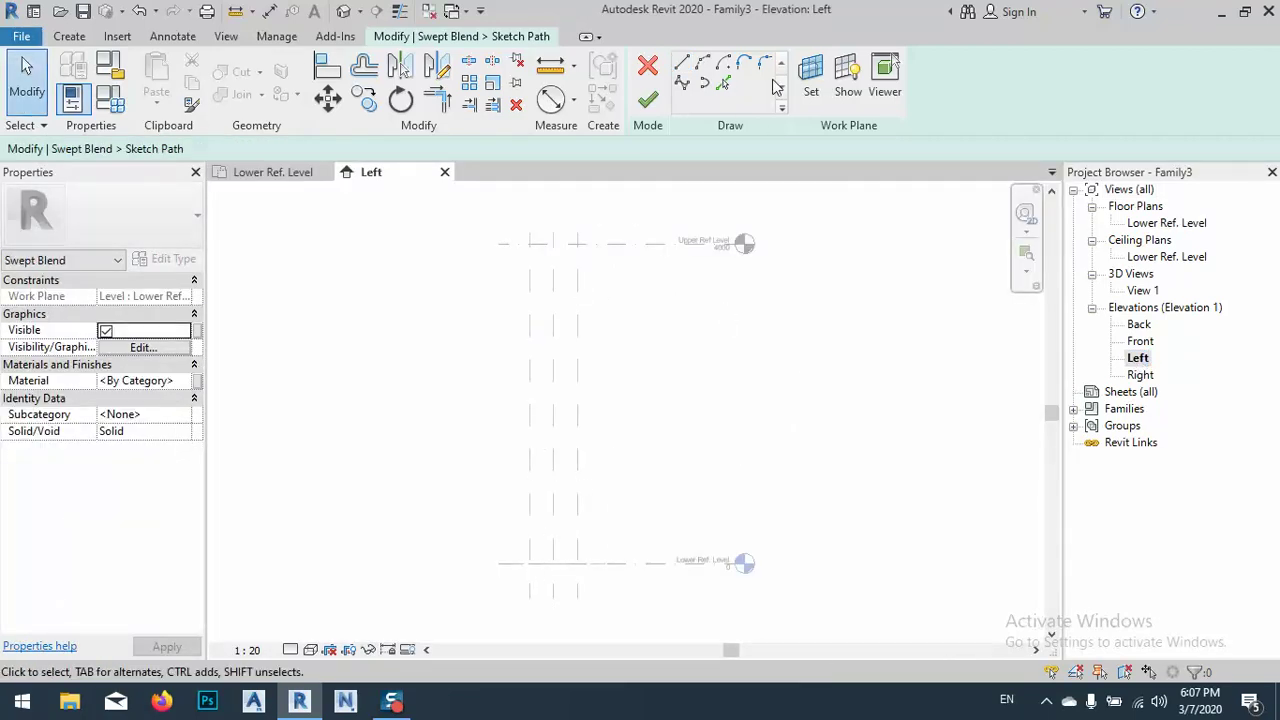
Step: On the Center (Left/Right) work plane, draw a vertical path between levels and lock its ends
left_click(804, 86)
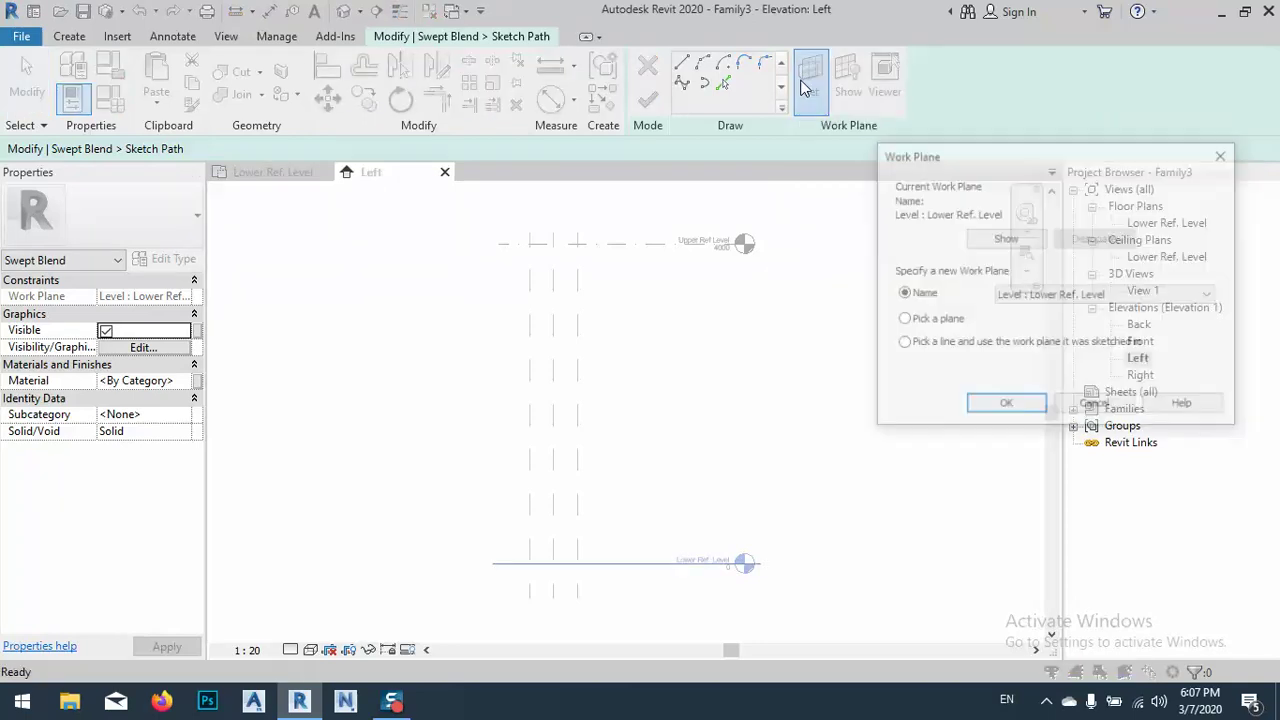
left_click(1046, 294)
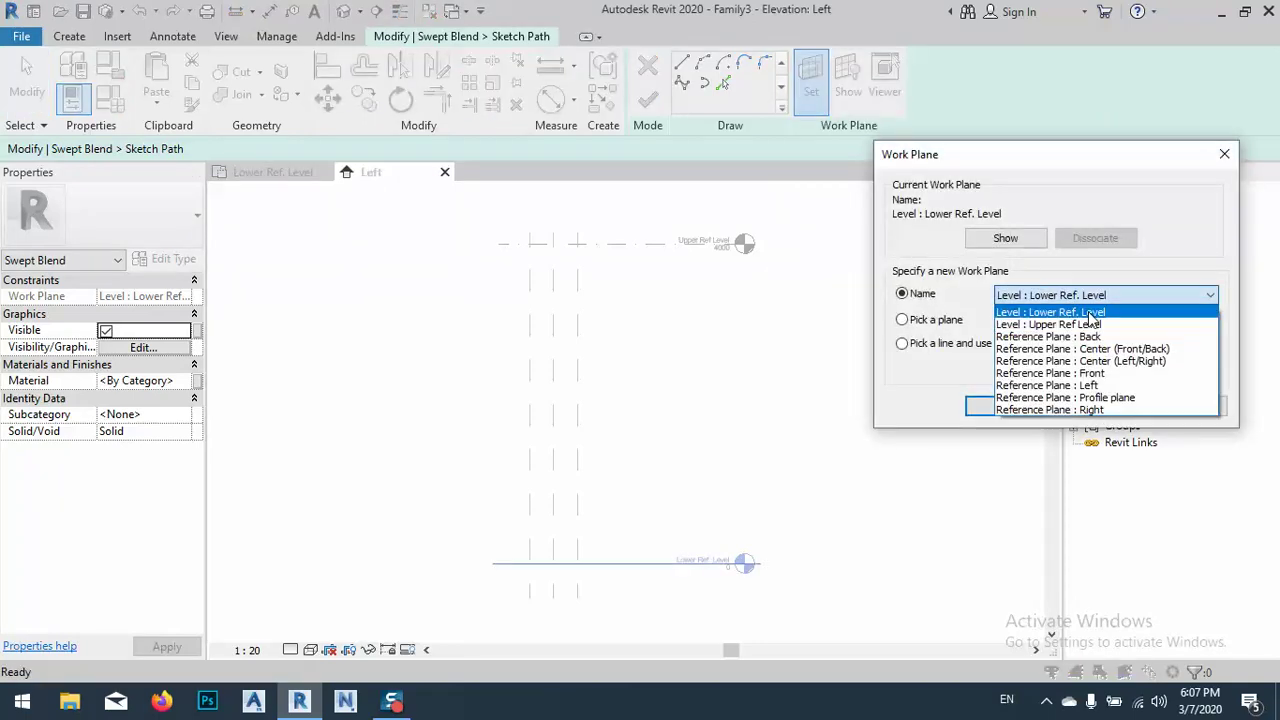
left_click(1066, 361)
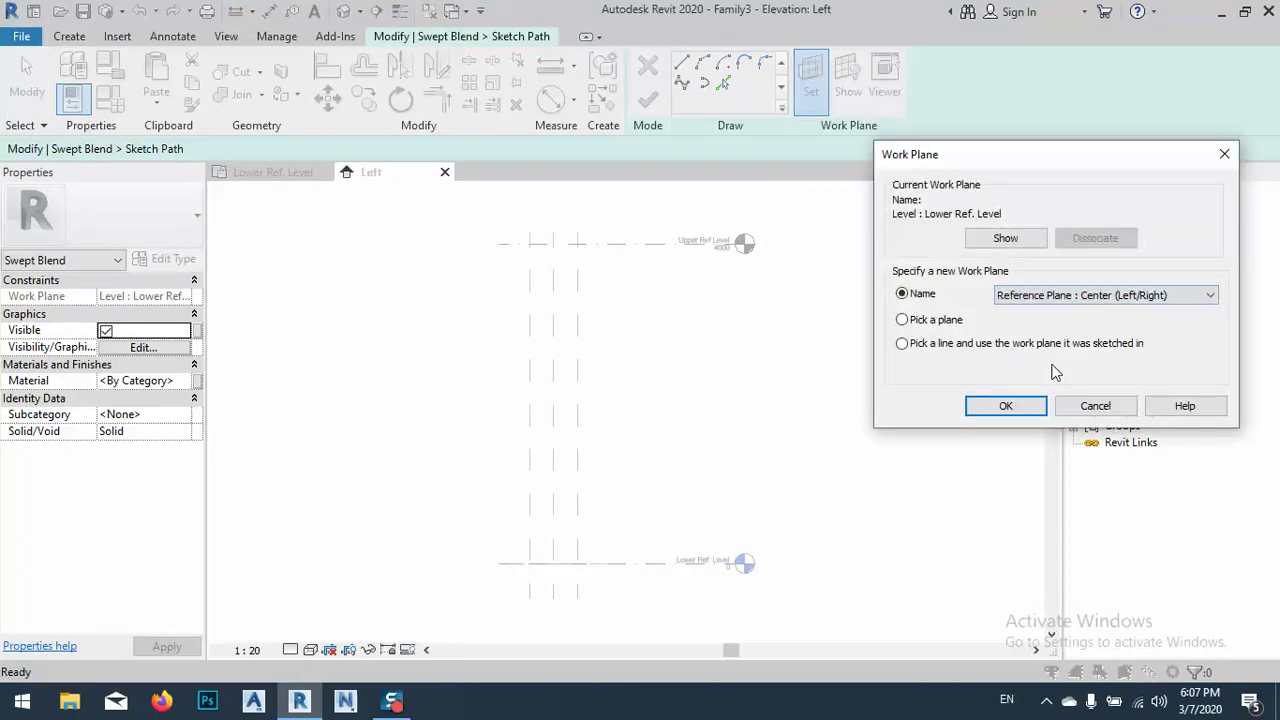
left_click(1002, 406)
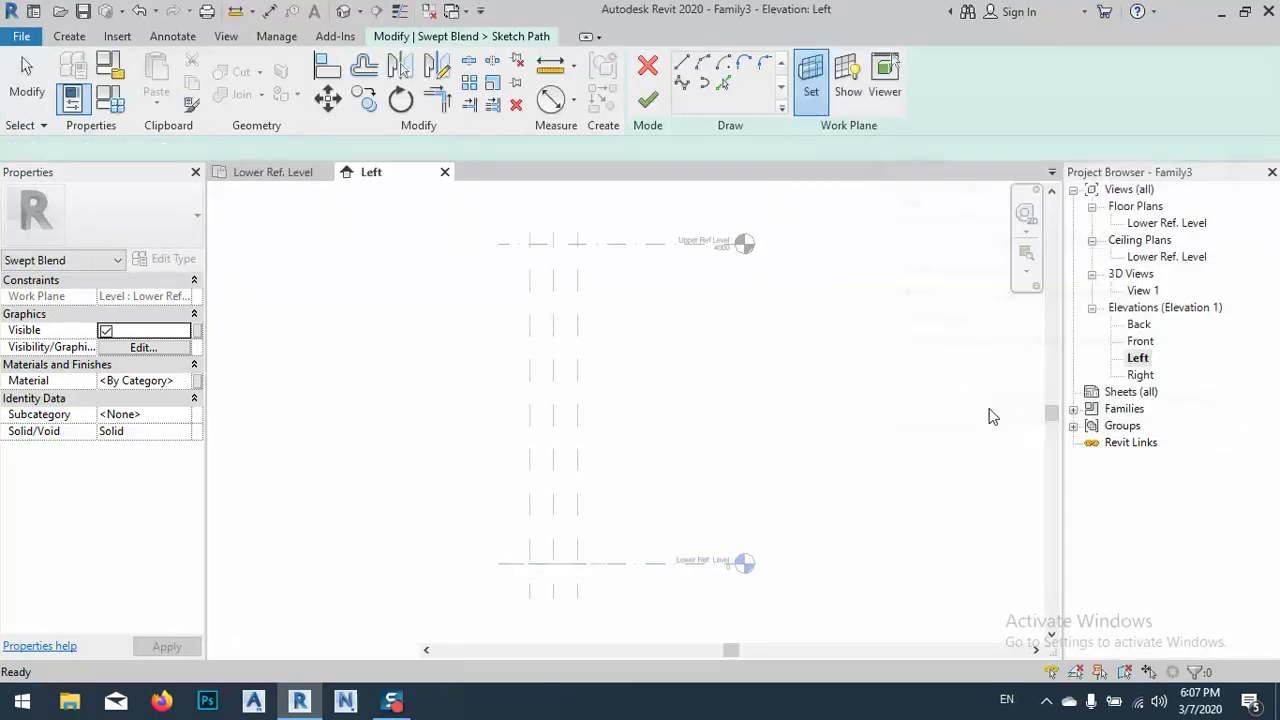
left_click(553, 563)
left_click(553, 243)
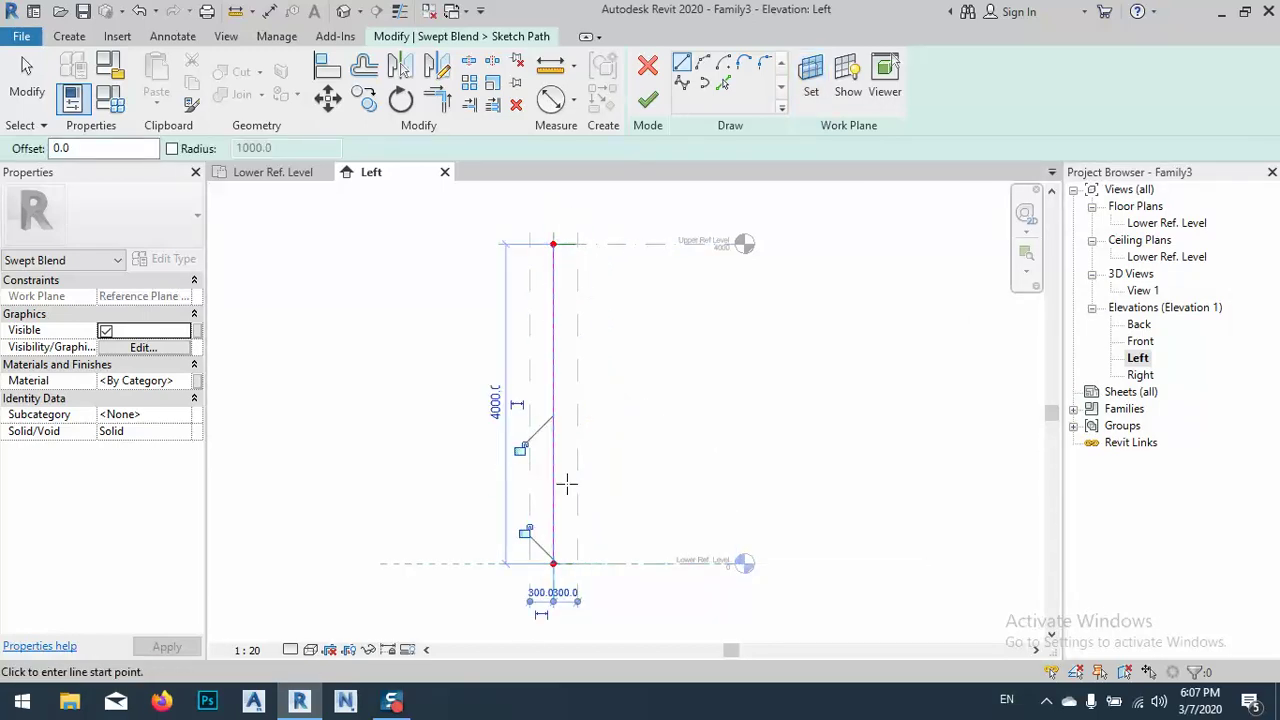
left_click(525, 532)
left_click(520, 449)
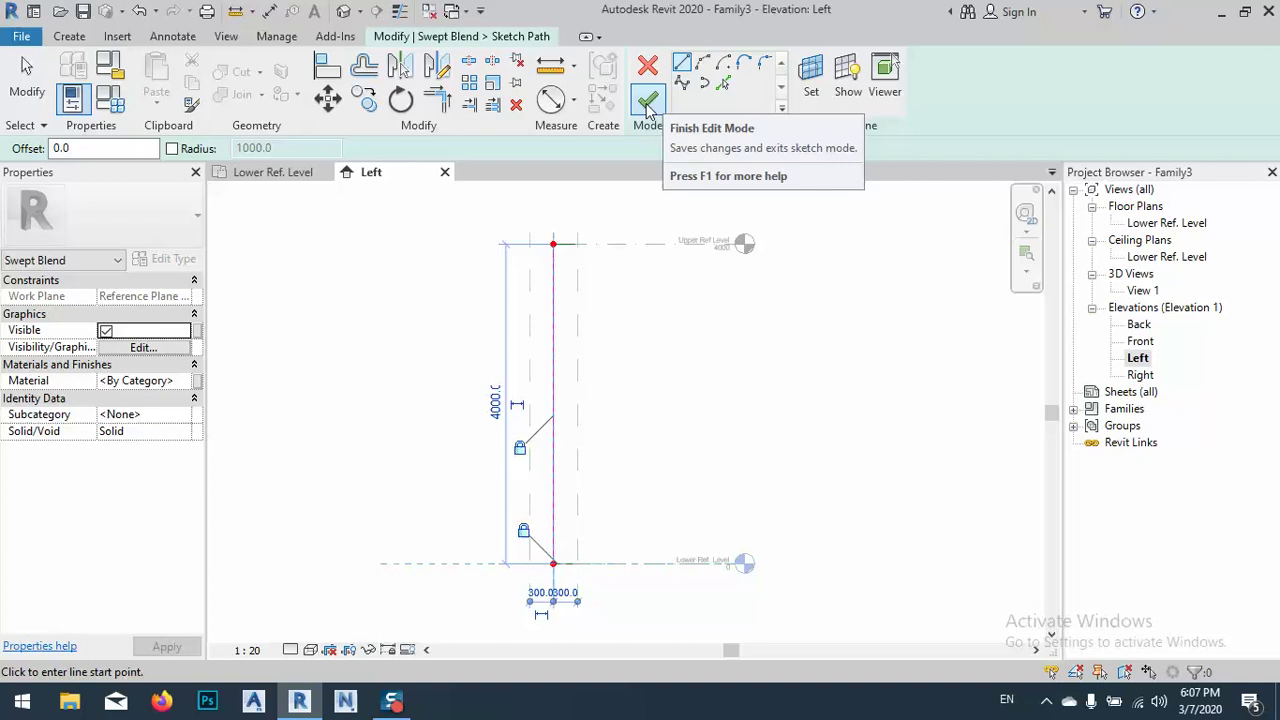
Step: Finish the path and edit Profile 1 in the Lower Ref. Level plan
left_click(647, 105)
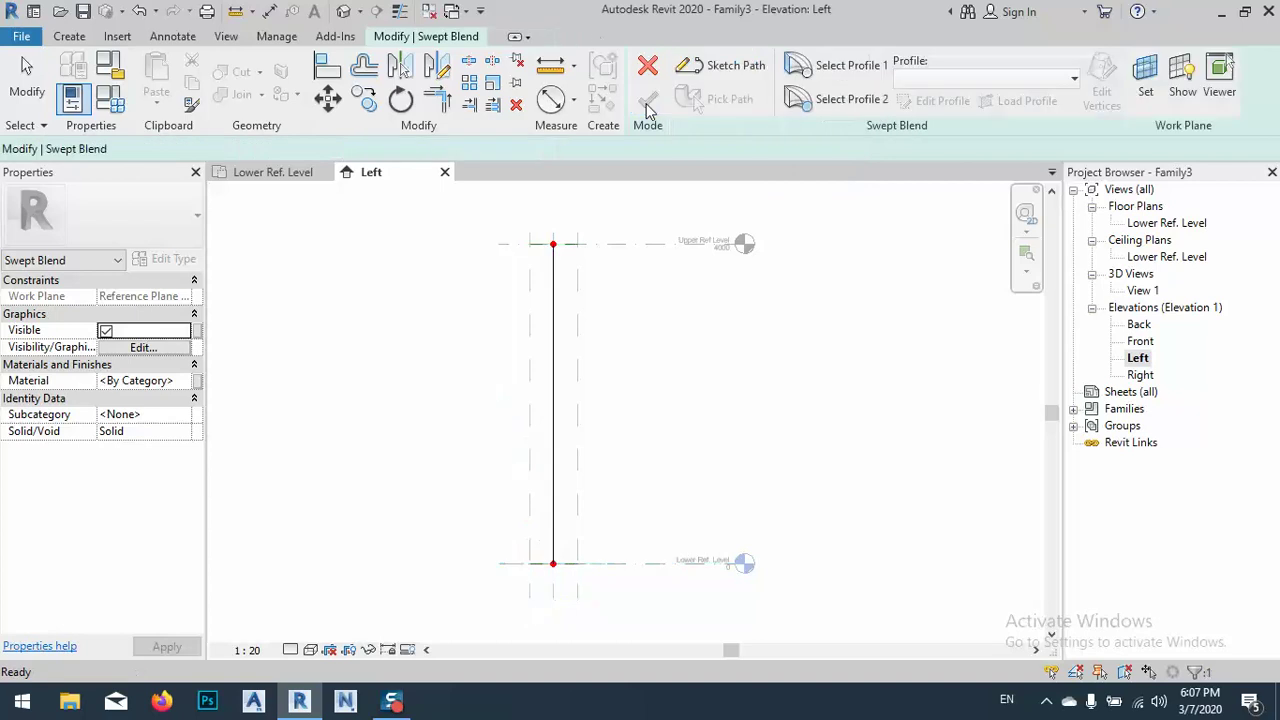
left_click(834, 70)
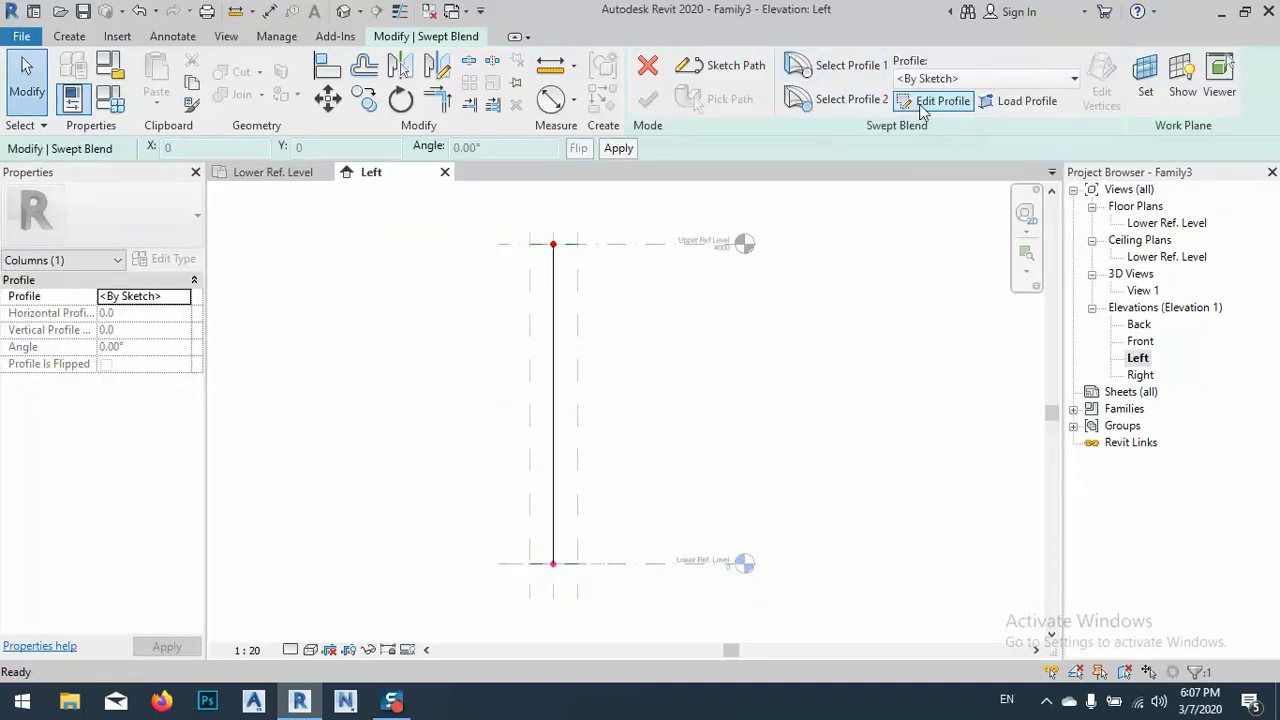
left_click(922, 104)
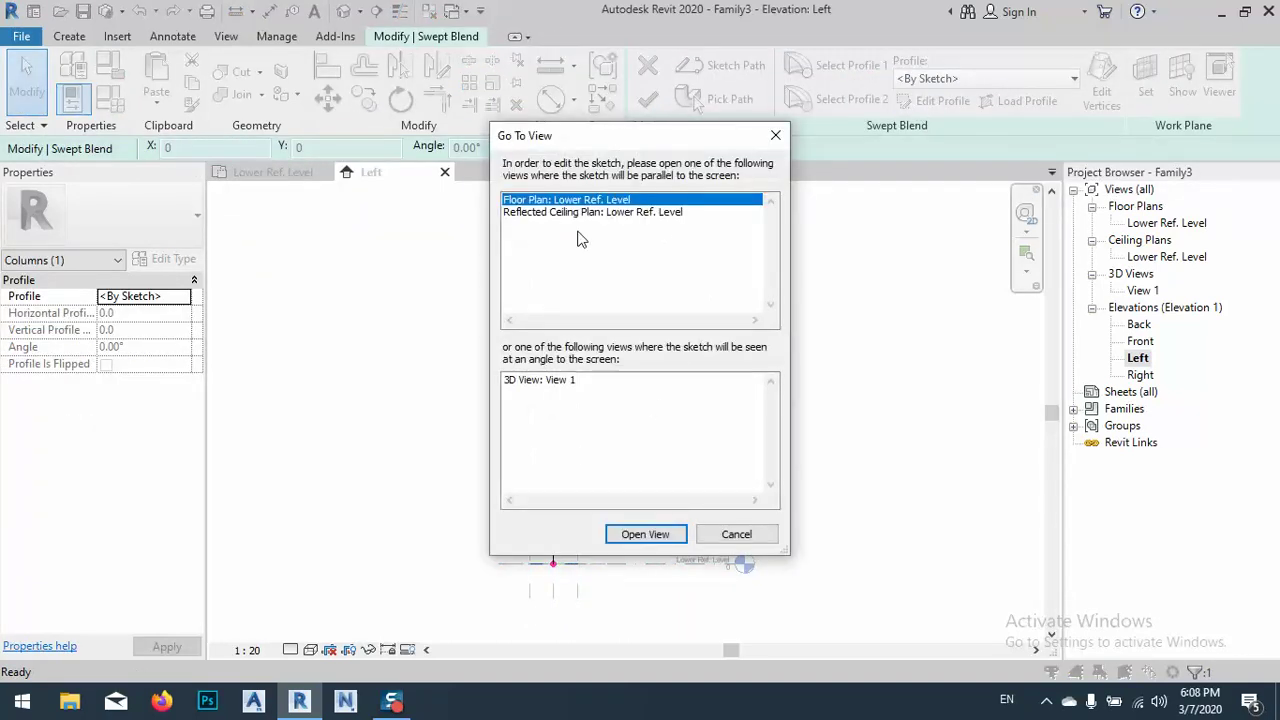
left_click(643, 535)
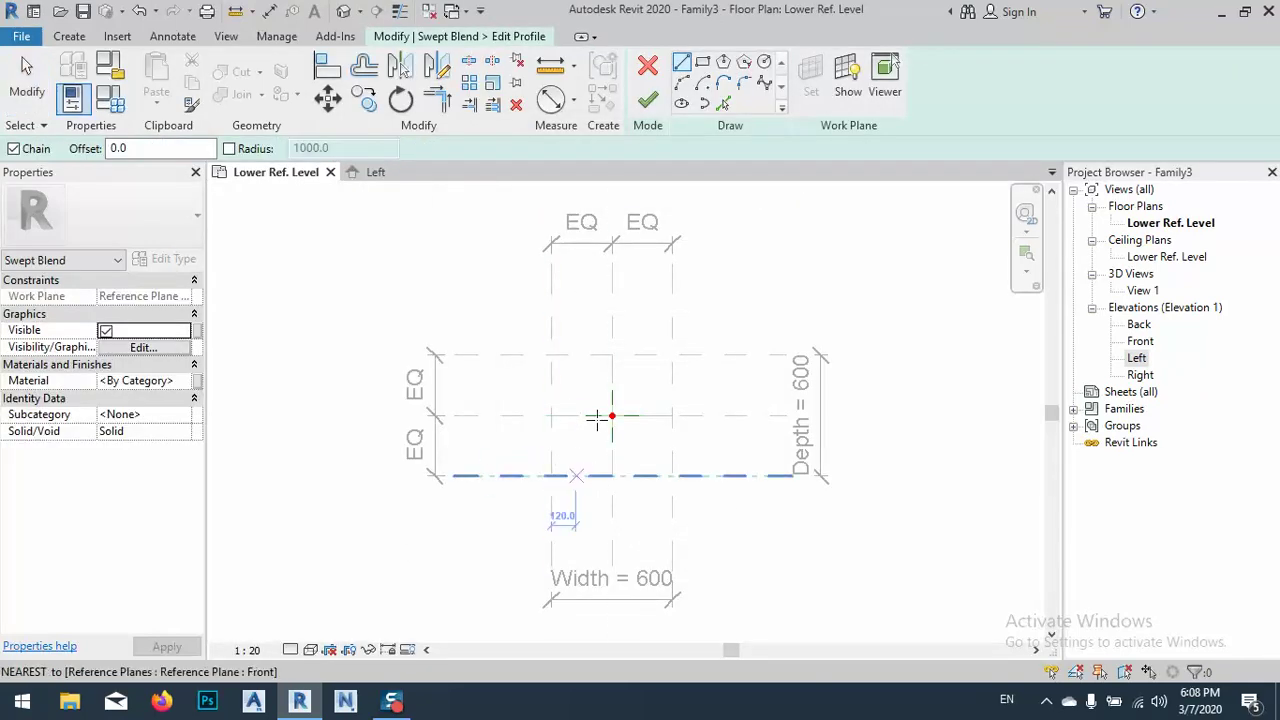
Step: Draw a 366.2-radius circle centred on the reference-plane crossing
left_click(764, 62)
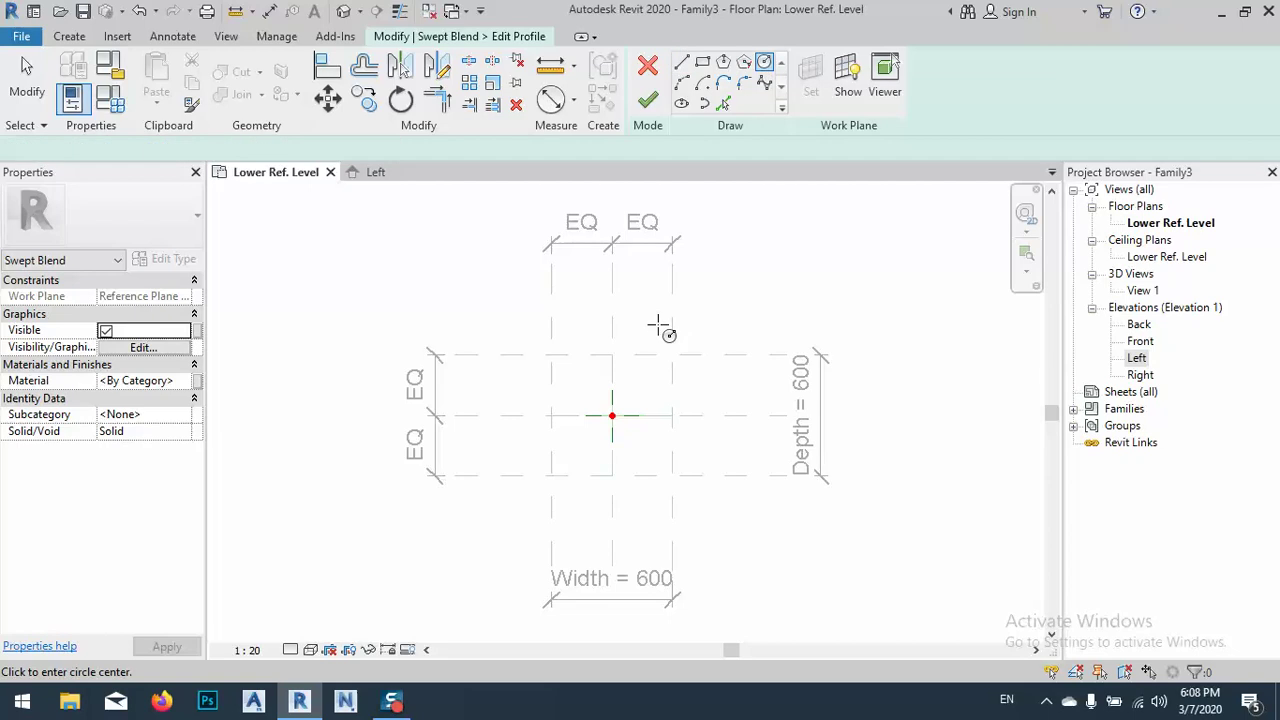
left_click(612, 416)
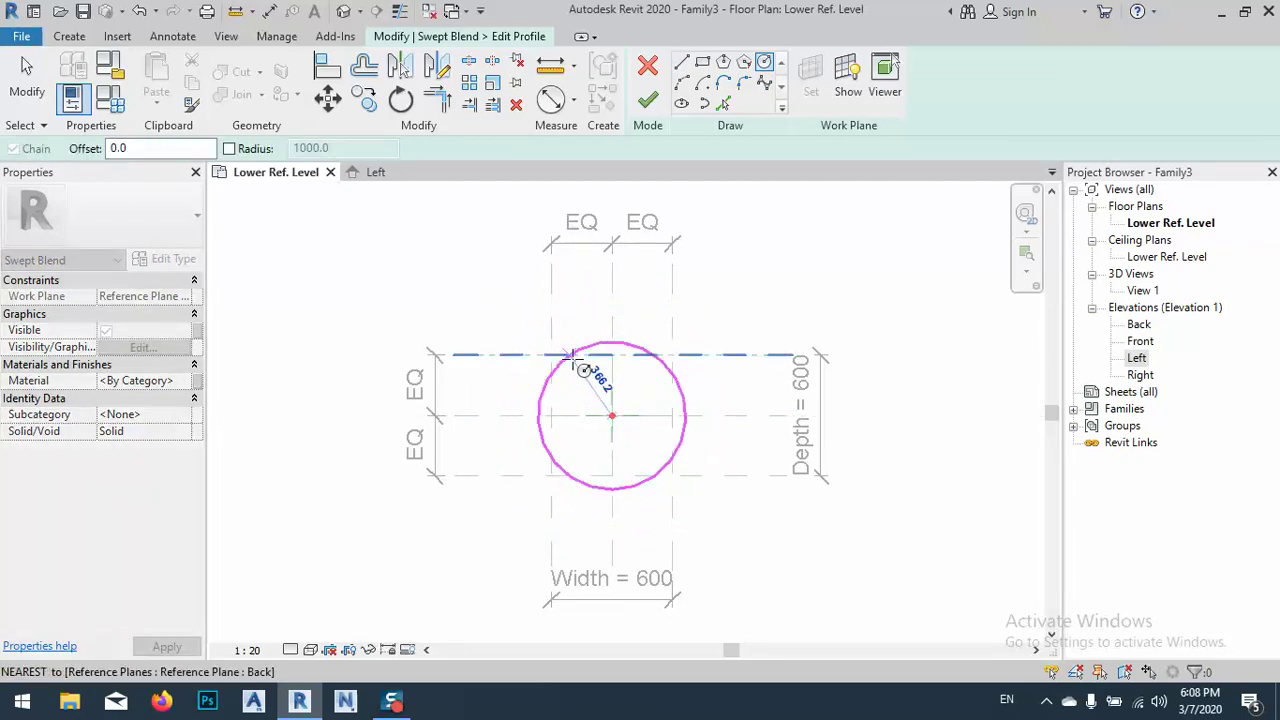
left_click(573, 356)
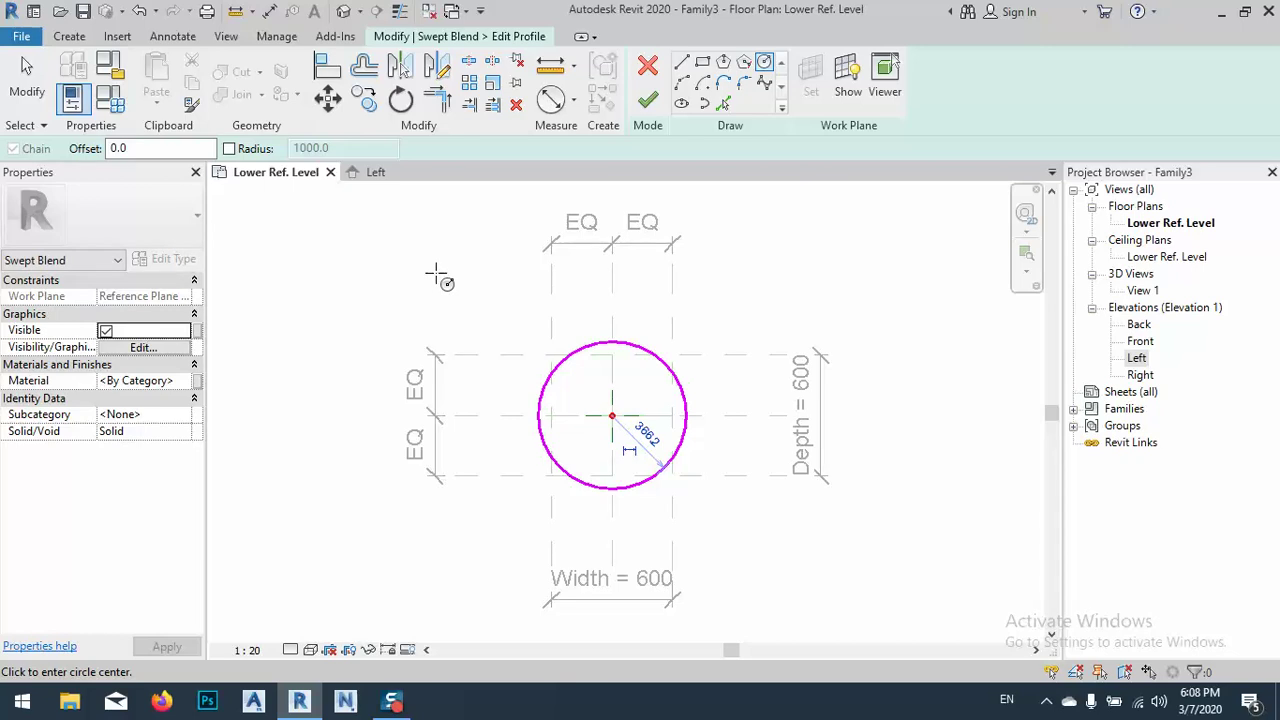
key("Escape")
key("Escape")
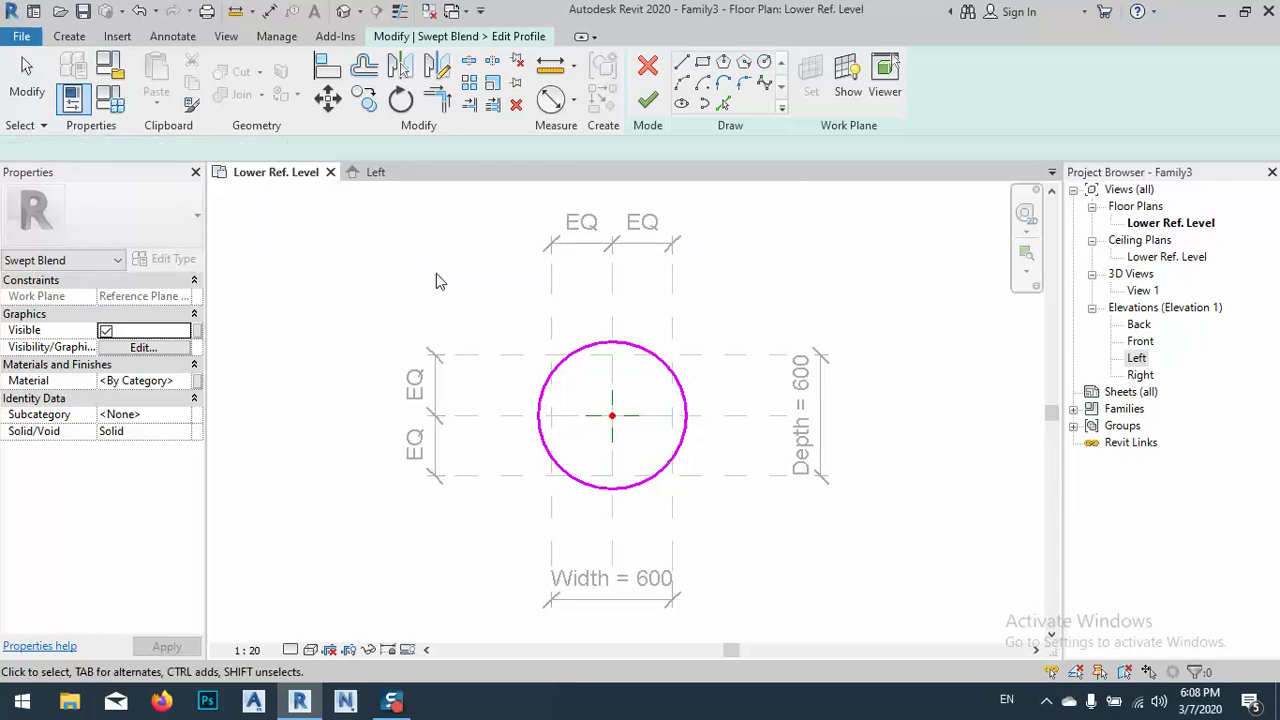
Step: Change the profile circle's radius to =535/2, making it 267.5
left_click(669, 373)
left_click(669, 373)
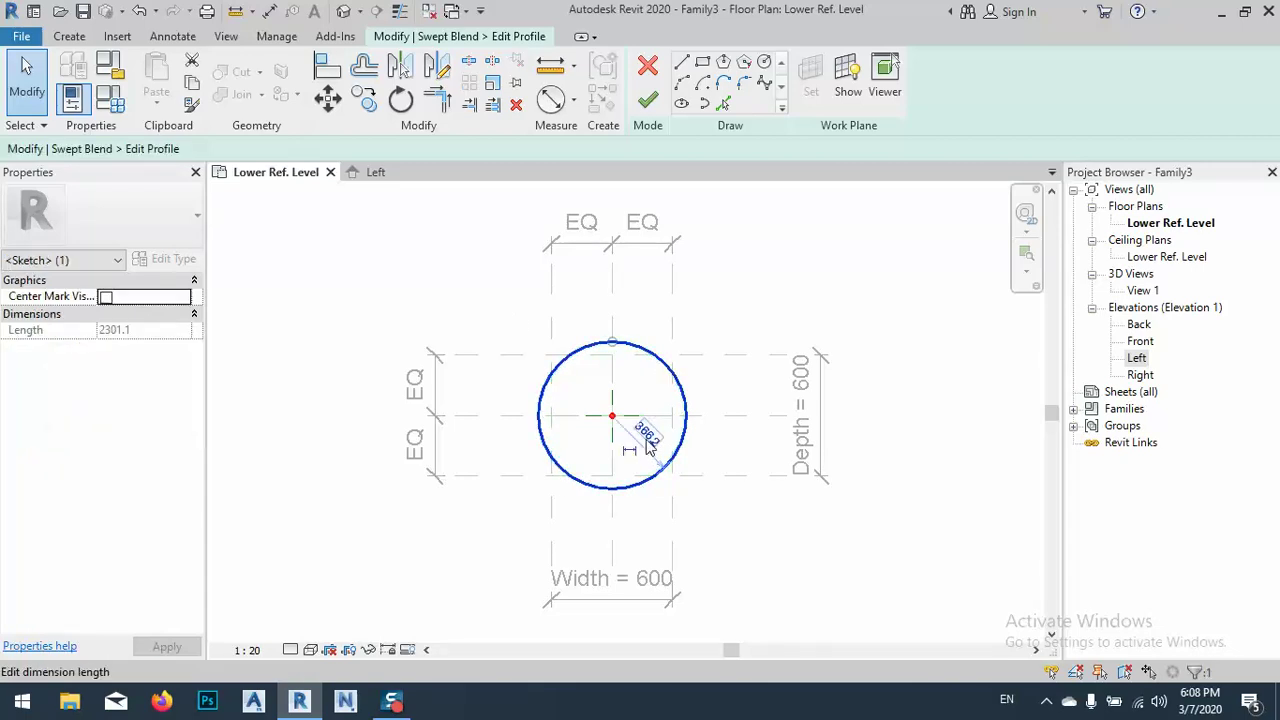
left_click(645, 440)
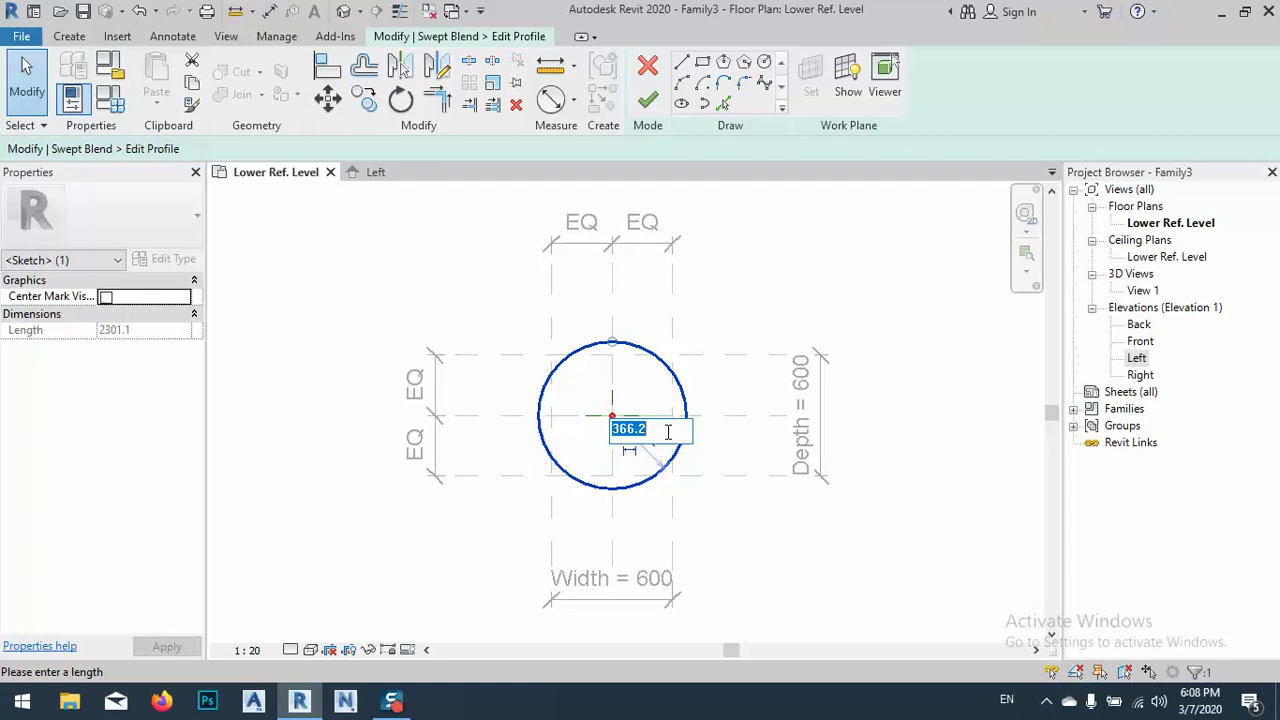
type("=535/2")
key("Return")
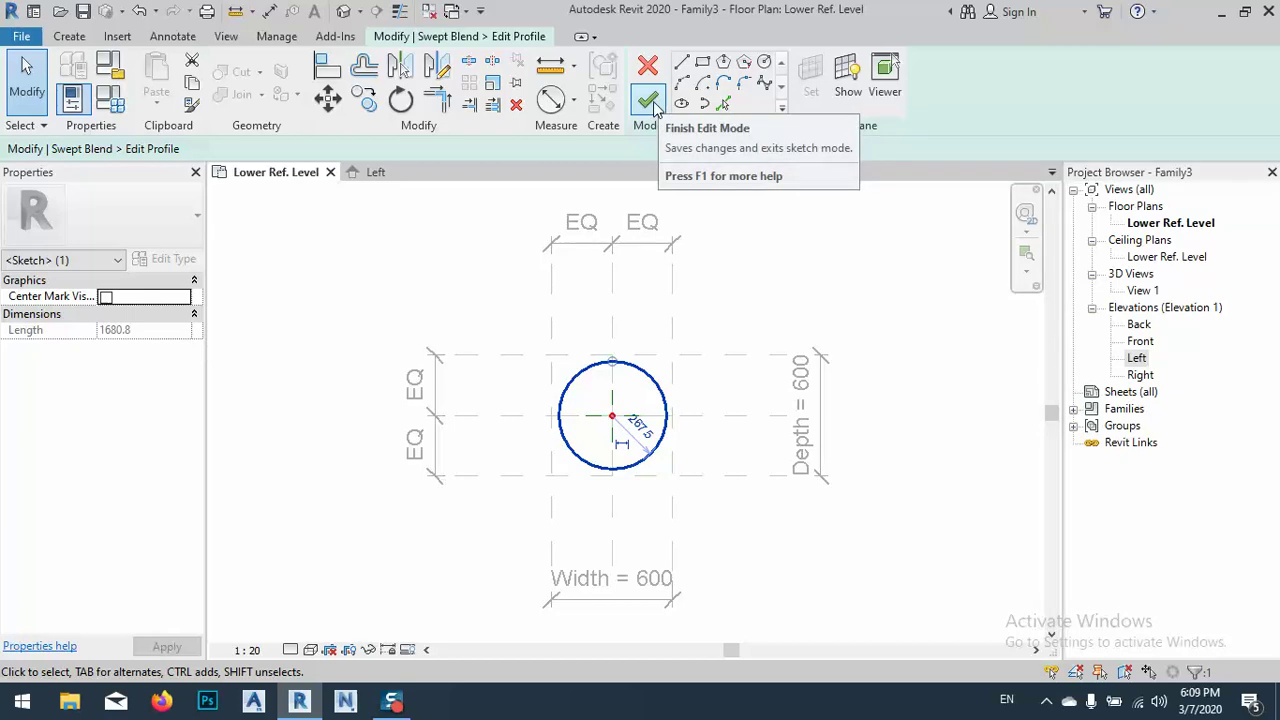
Step: Dimension the circle's diameter with DM and label it with a new Bottom Radius parameter (535)
key("d")
key("m")
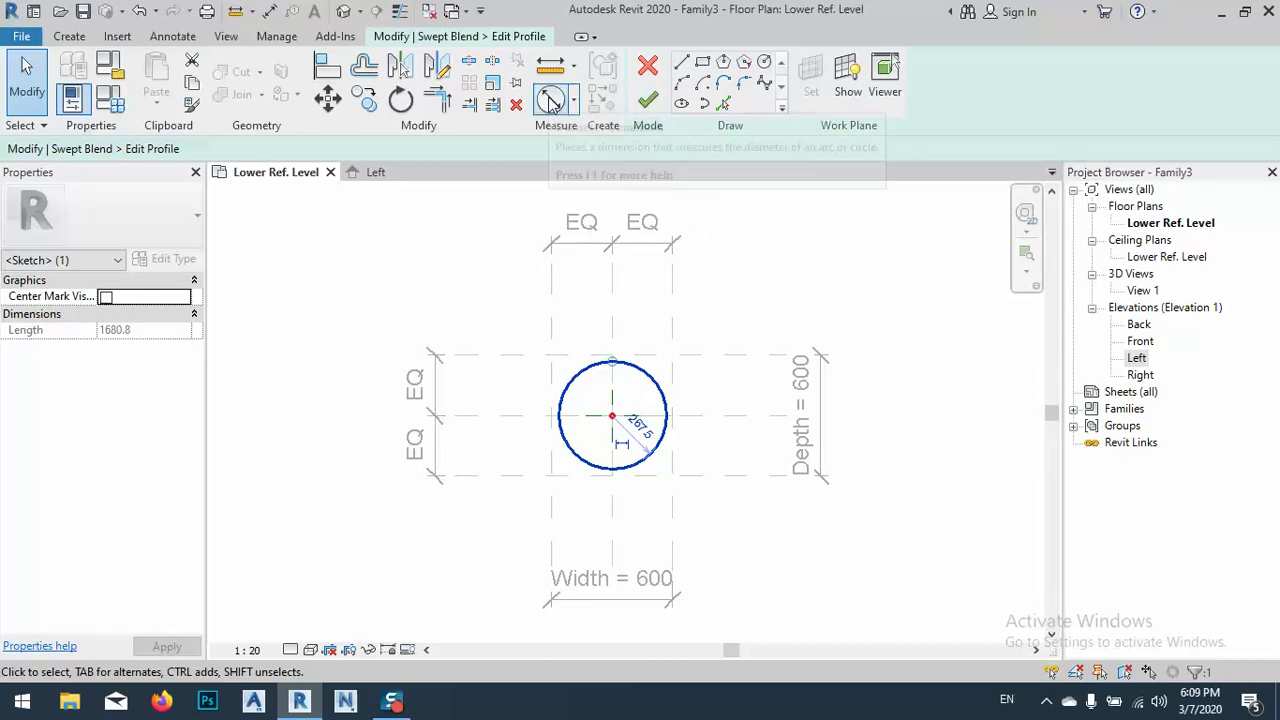
left_click(577, 375)
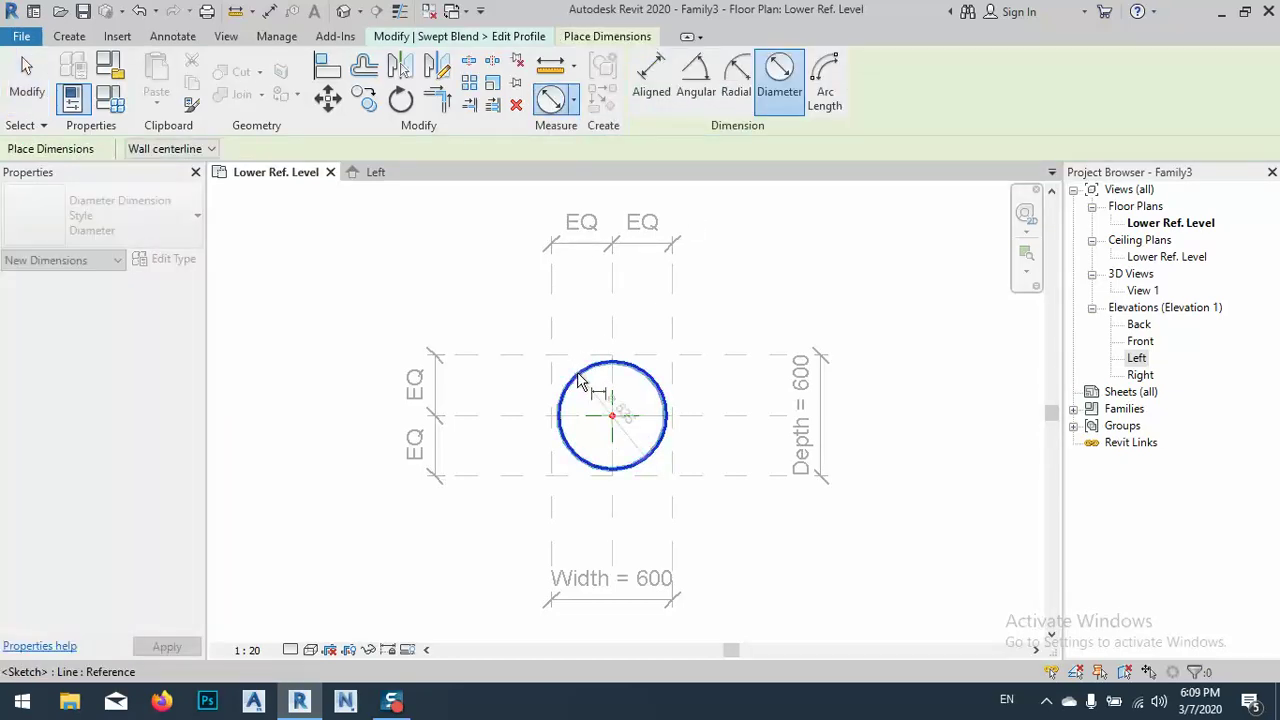
left_click(512, 325)
key("Escape")
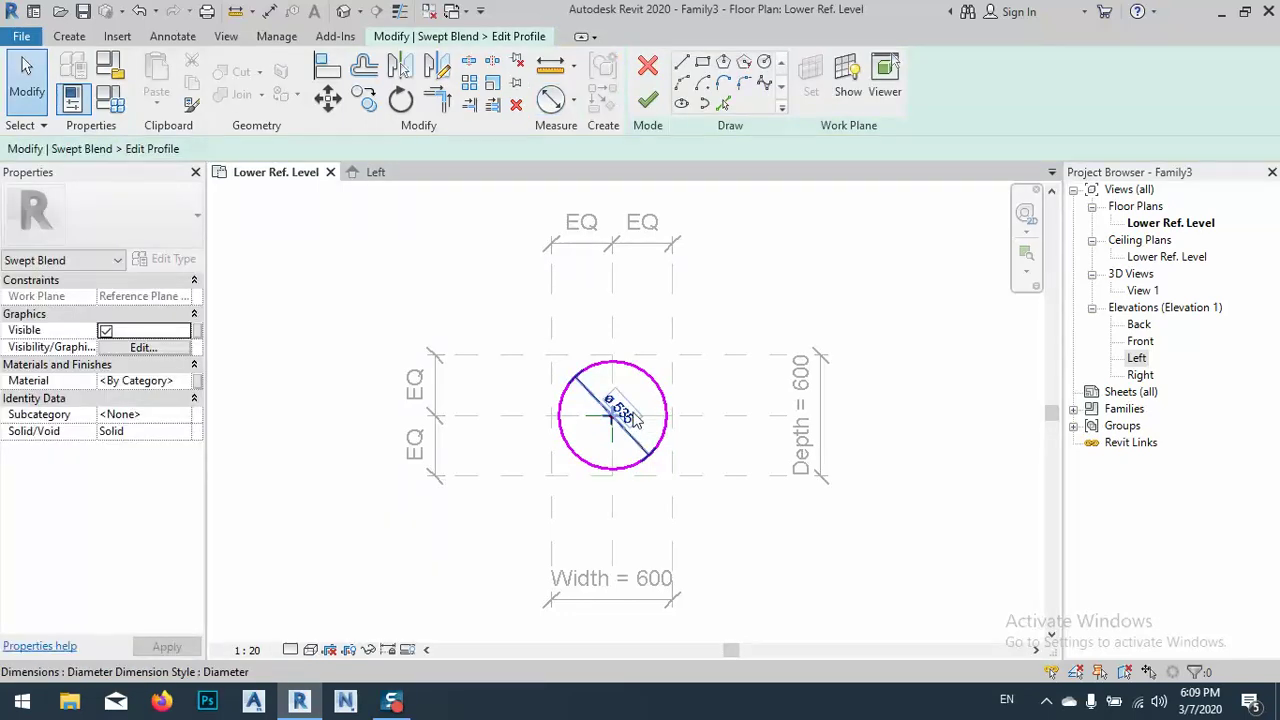
left_click(636, 420)
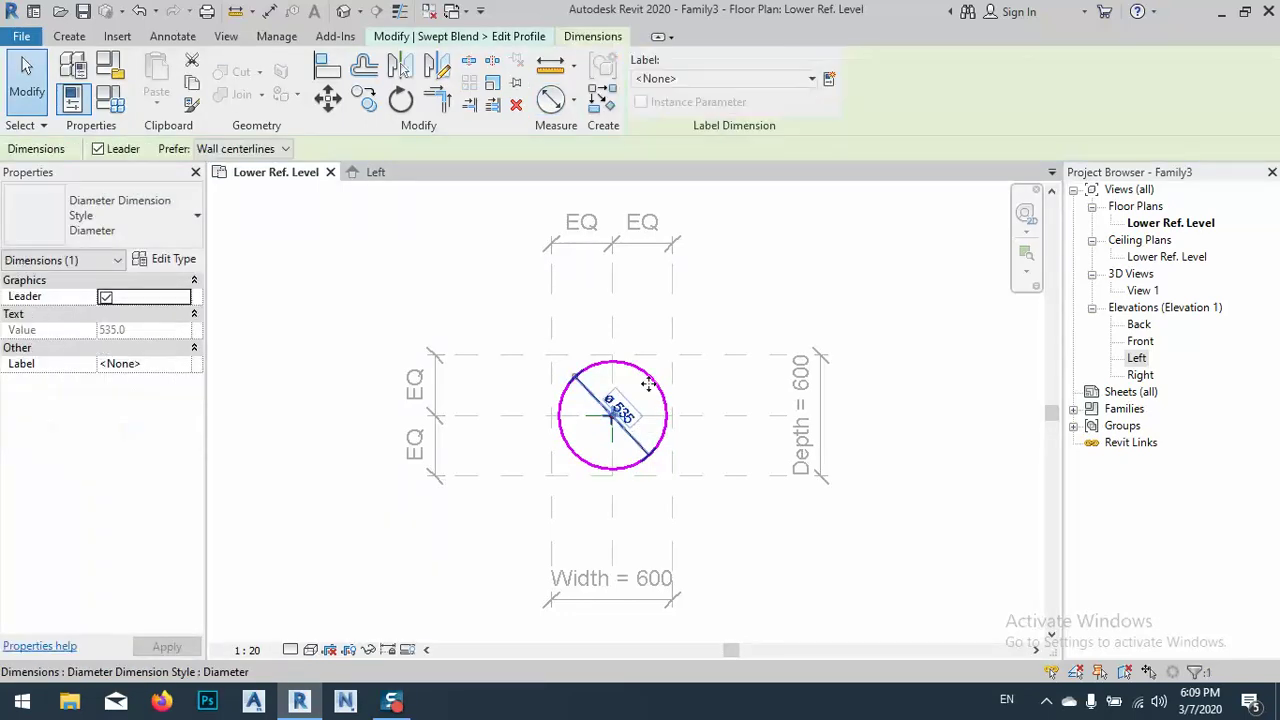
left_click(829, 80)
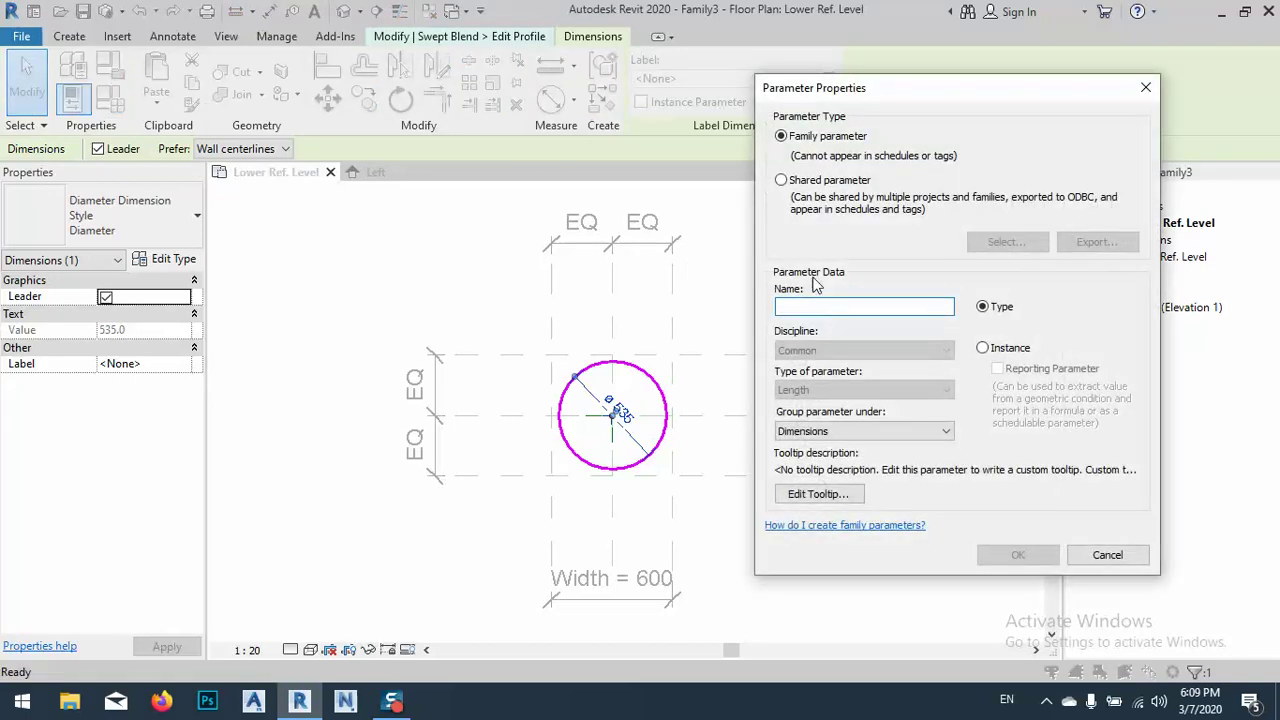
type("Bottom Radius")
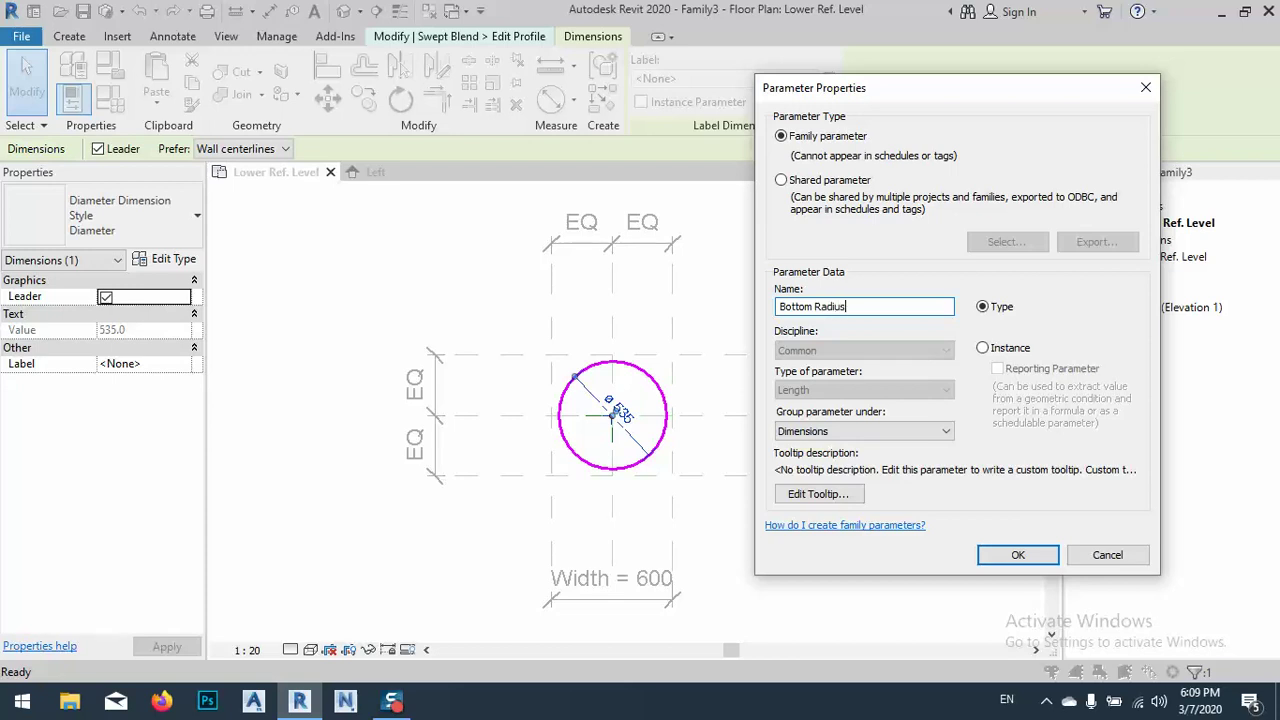
left_click(1003, 555)
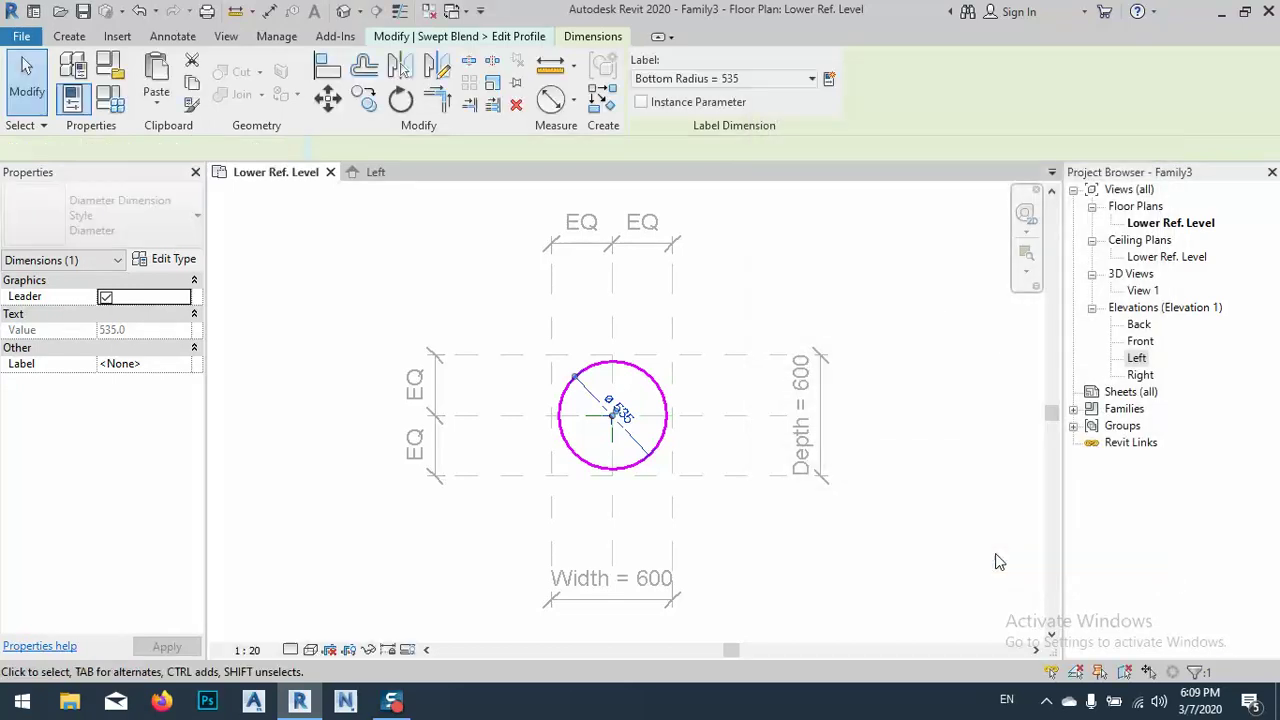
Step: Finish Profile 1 and start editing the swept blend's Profile 2
left_click(505, 36)
left_click(648, 97)
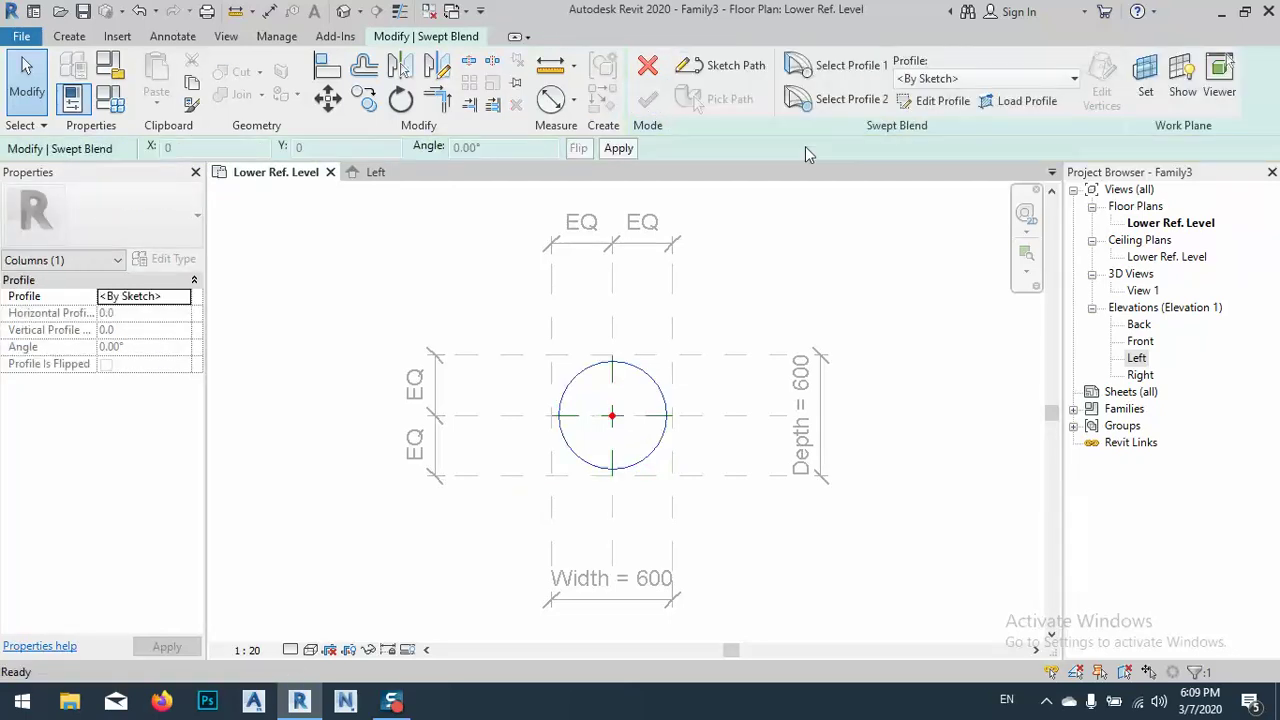
left_click(835, 99)
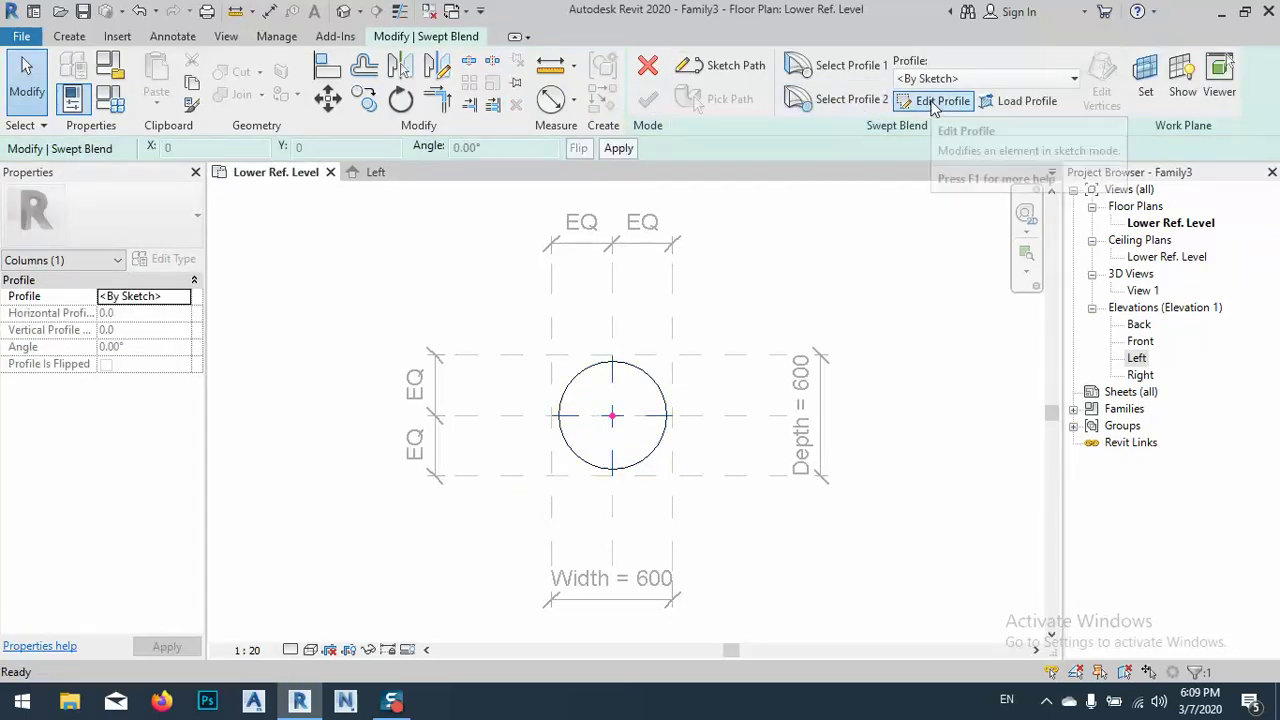
left_click(933, 103)
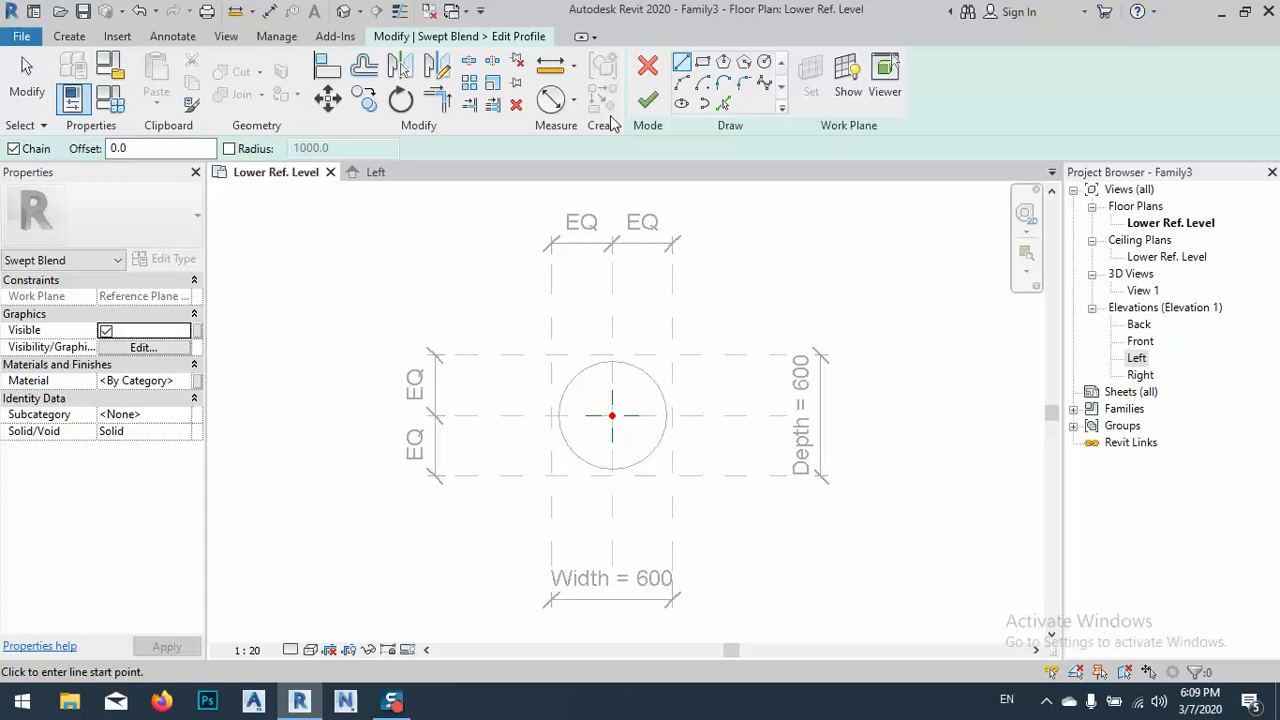
Step: Draw a 280-radius circle up and left of the reference-plane crossing
left_click(764, 62)
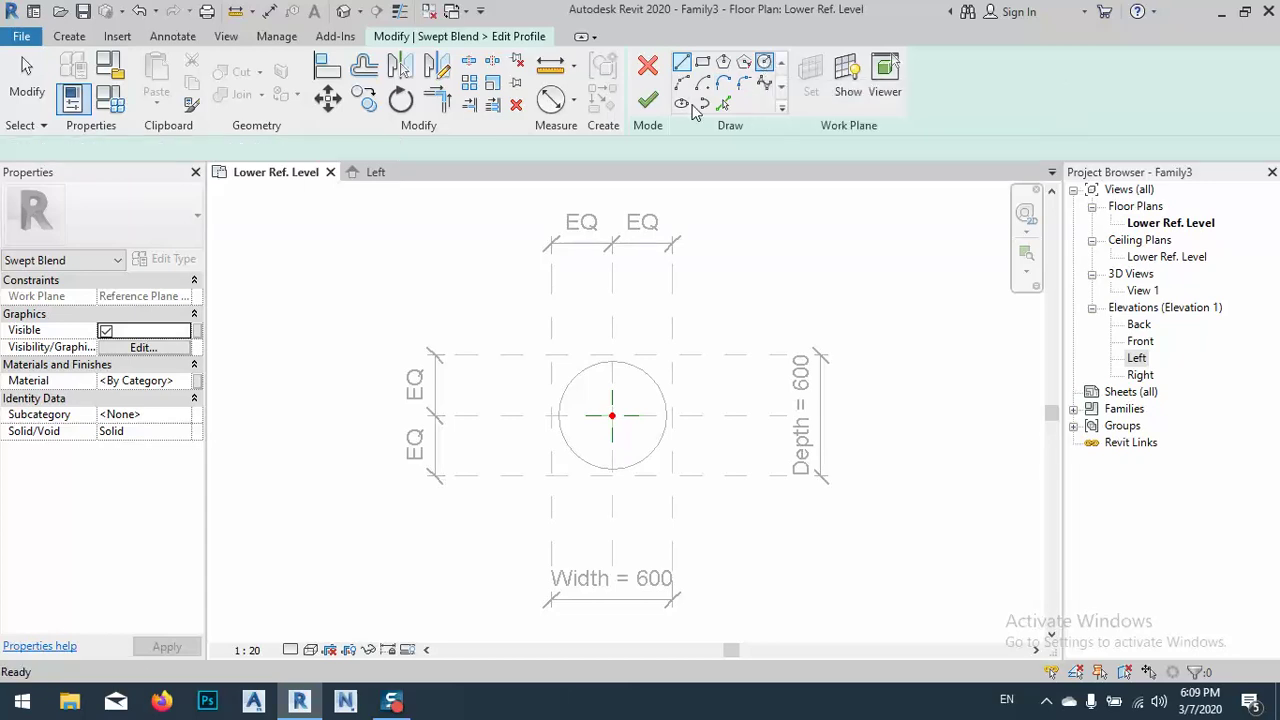
left_click(480, 286)
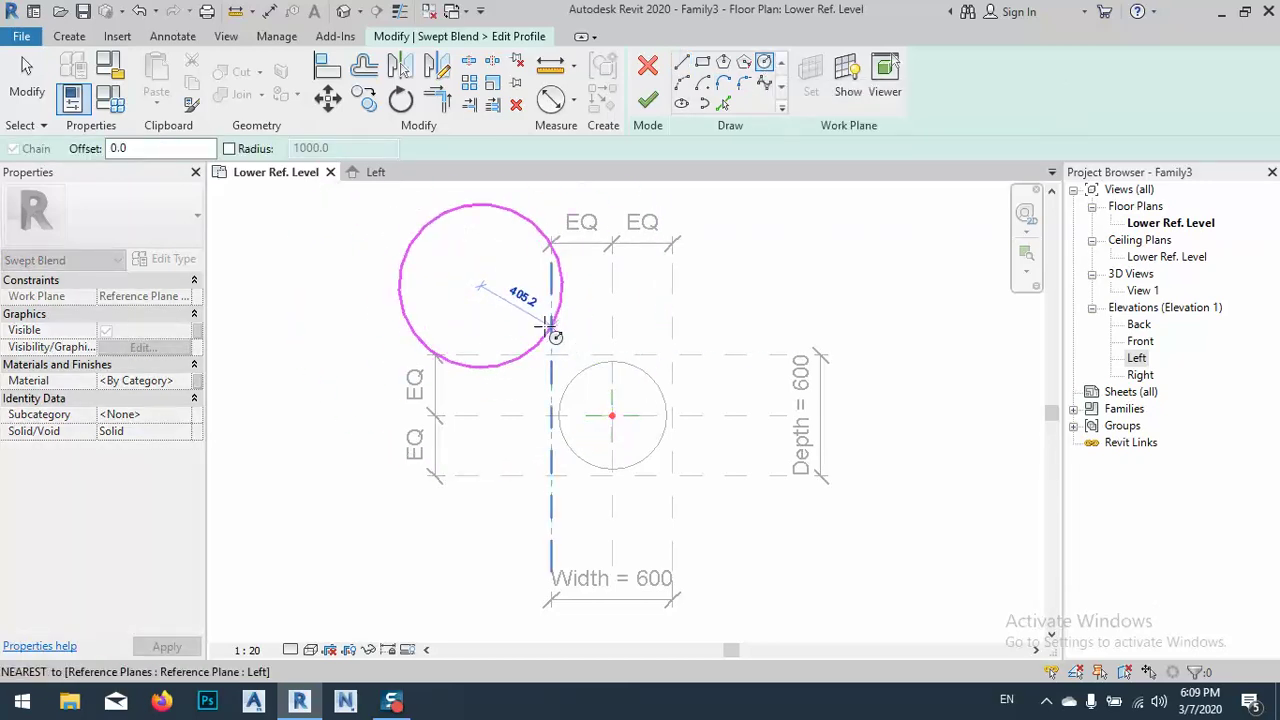
left_click(521, 326)
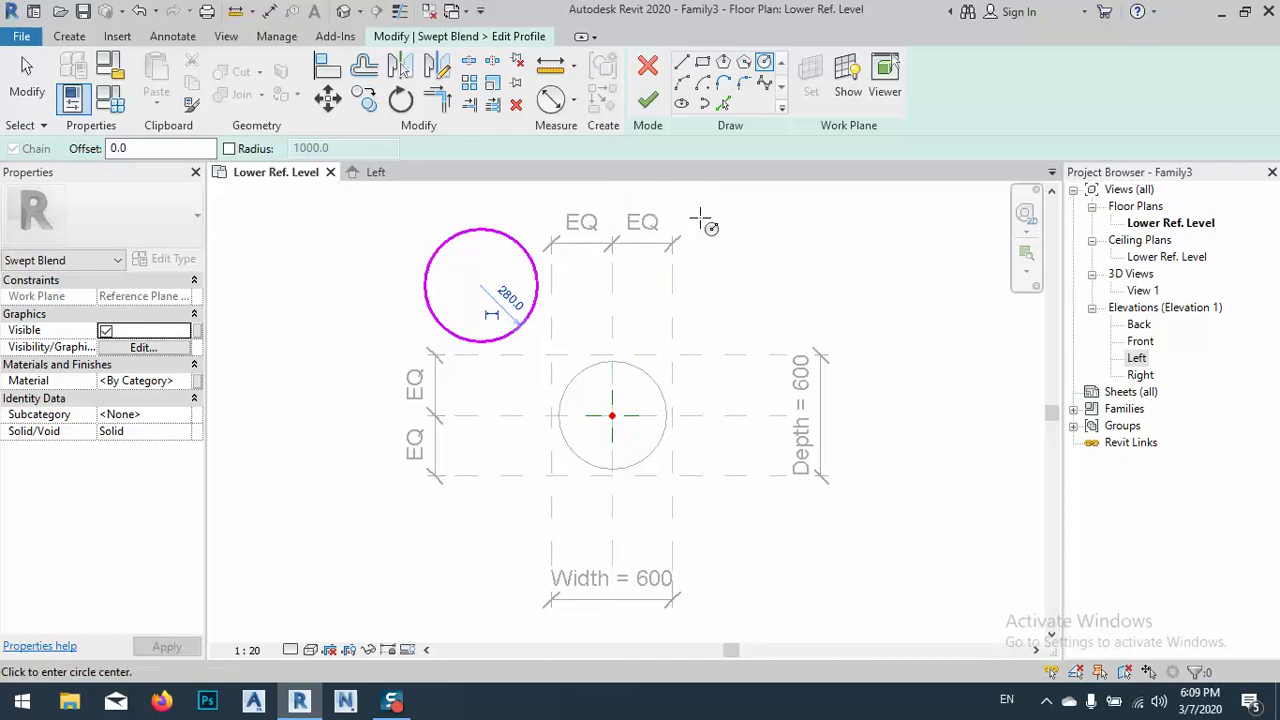
Step: Dimension the second circle's diameter and label it with a new Top Radius parameter (560)
key("Escape")
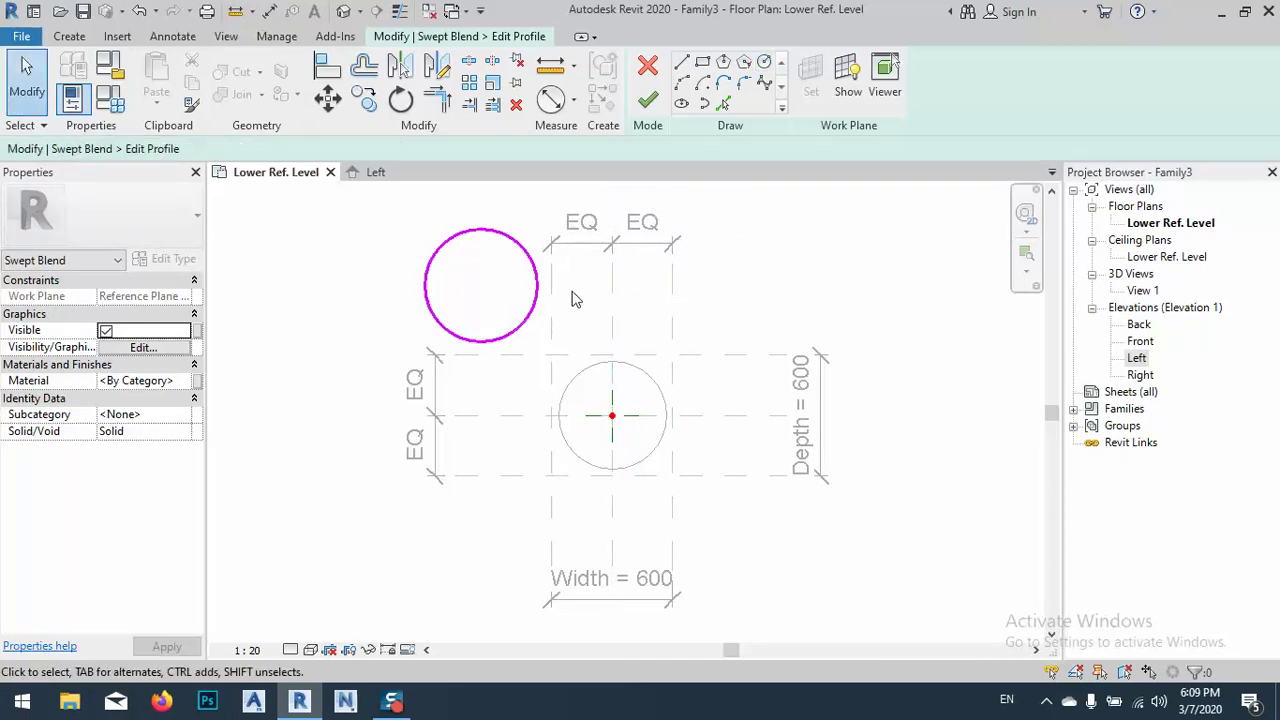
left_click(551, 97)
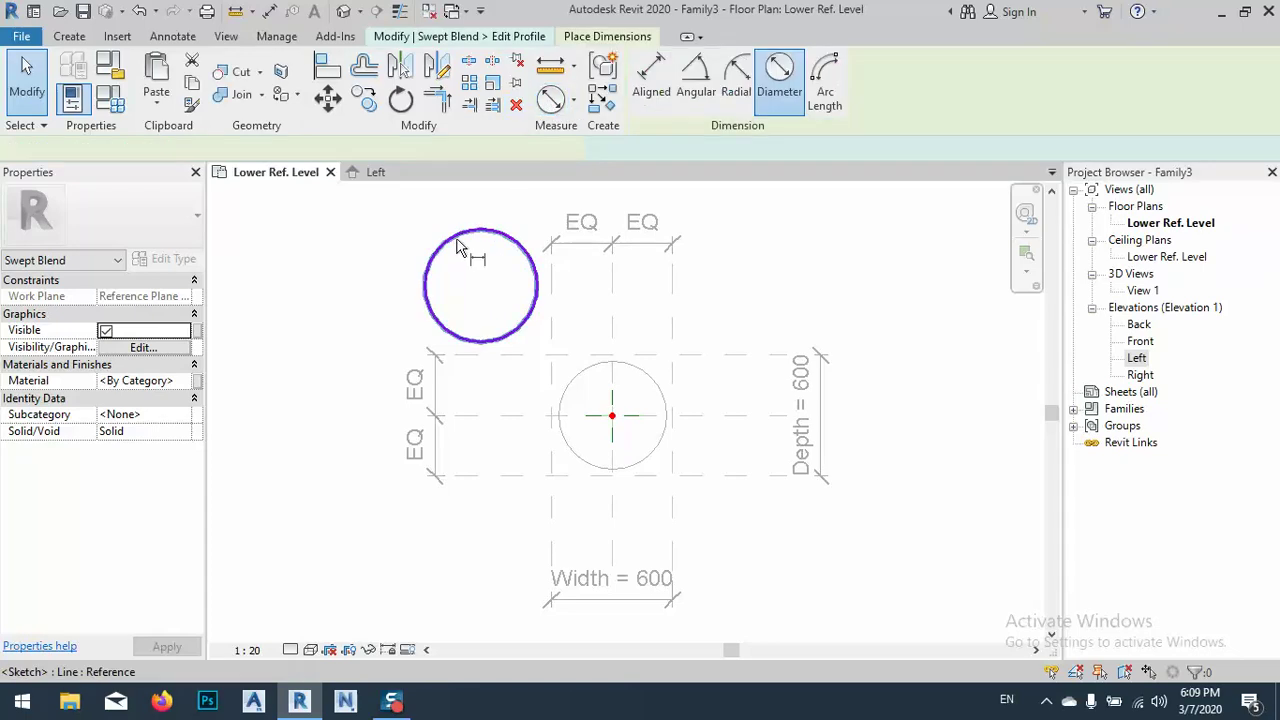
left_click(474, 275)
left_click(486, 283)
key("Escape")
key("Escape")
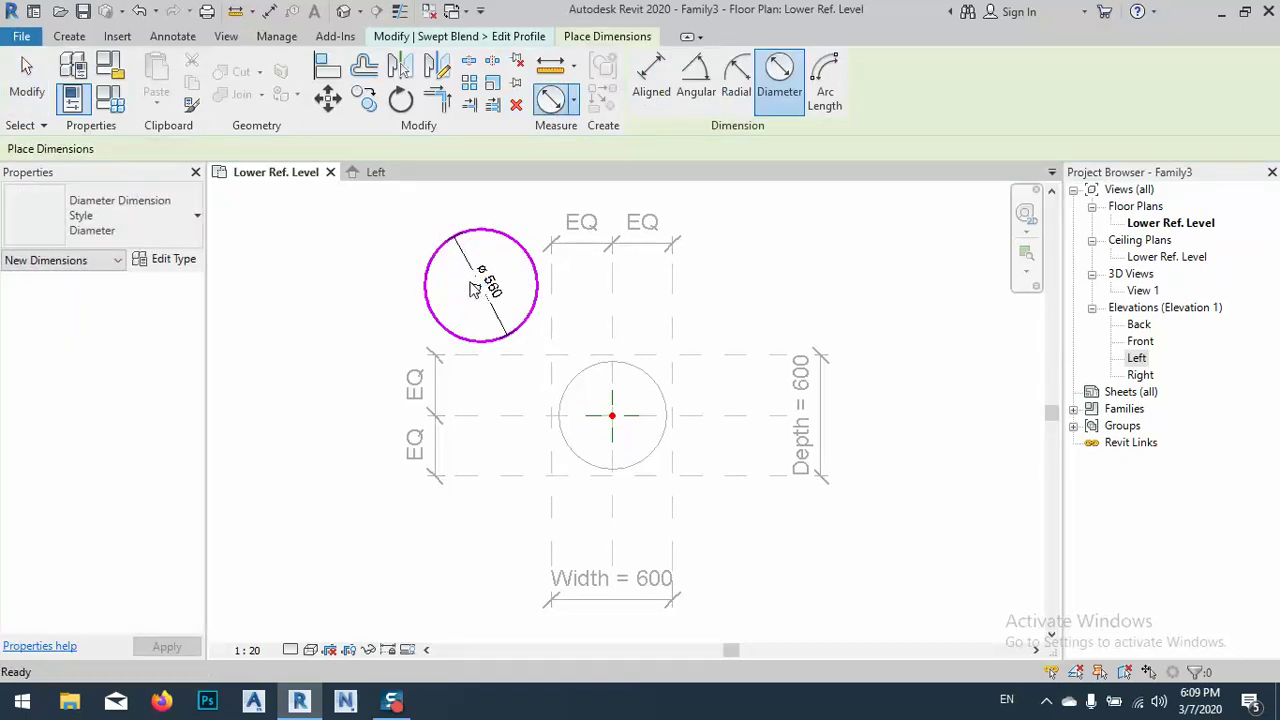
left_click(488, 290)
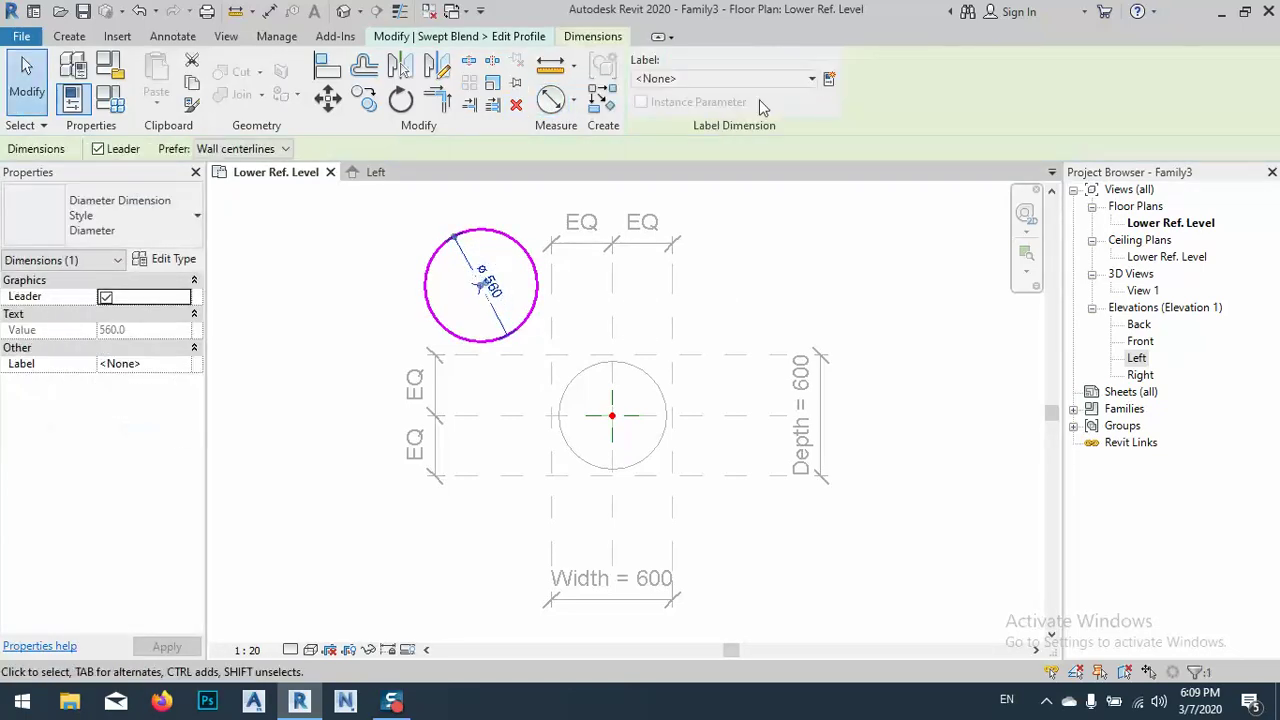
left_click(829, 80)
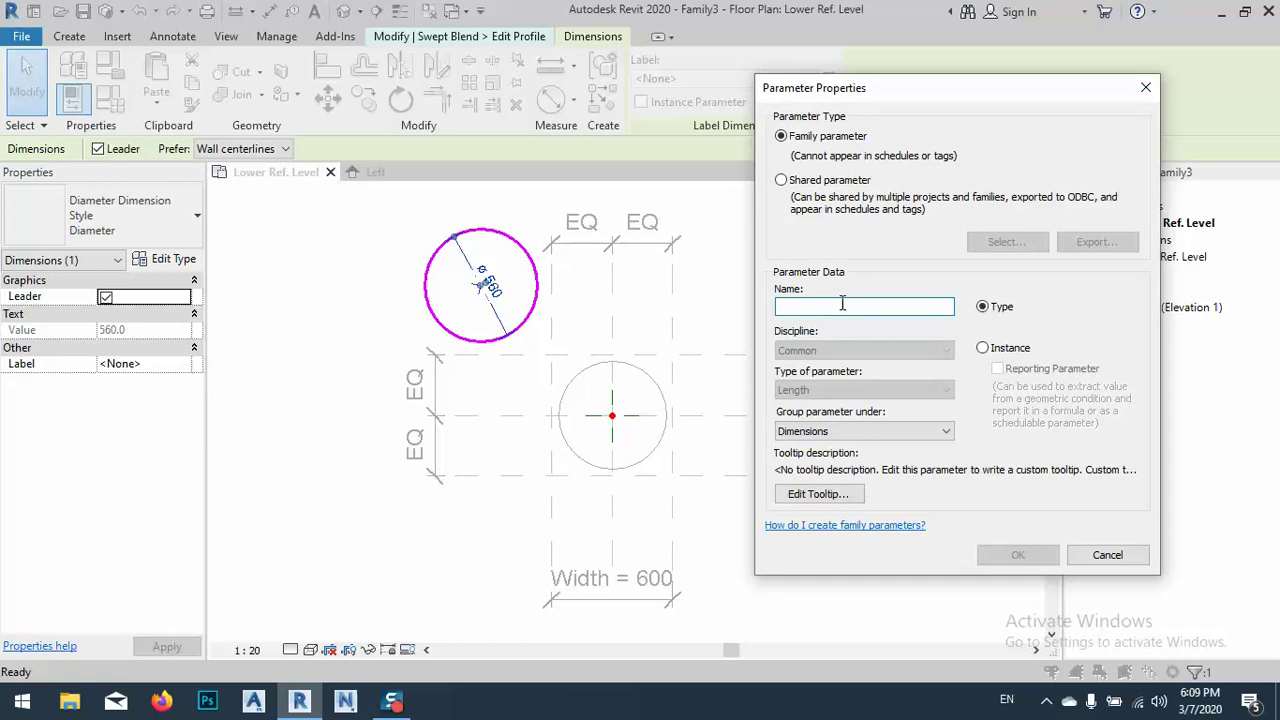
type("Top Radius")
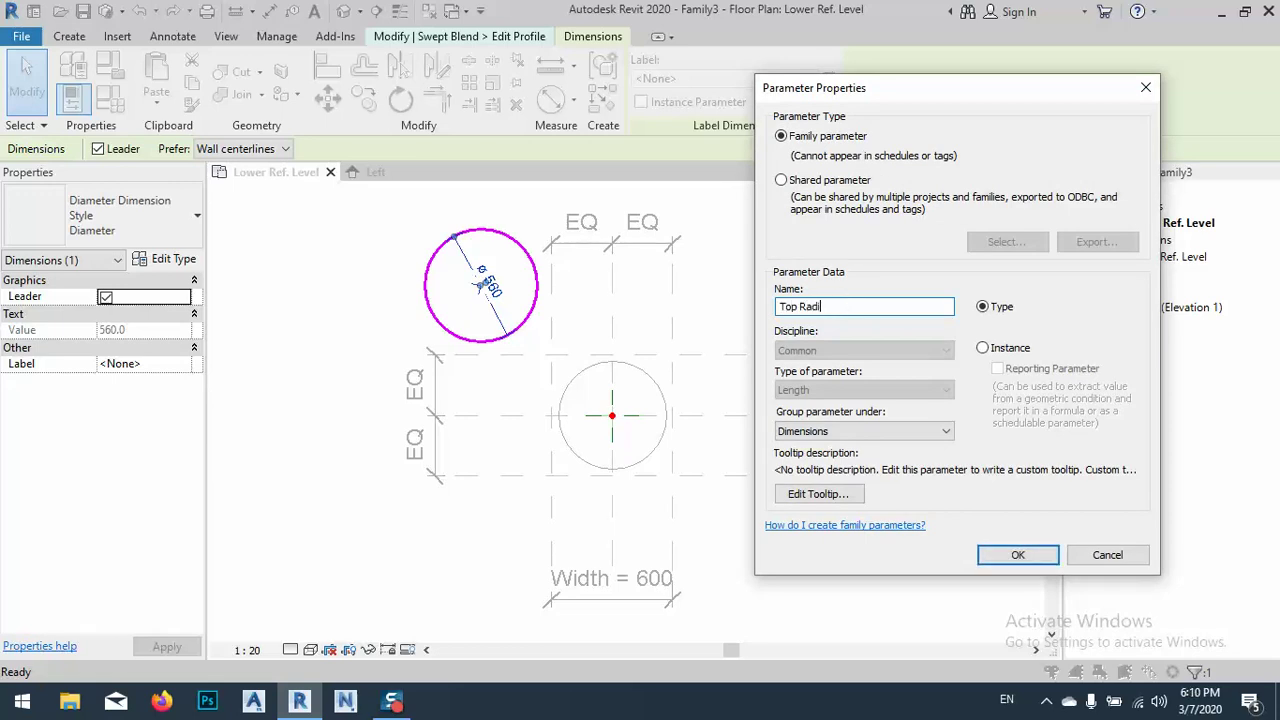
left_click(1005, 553)
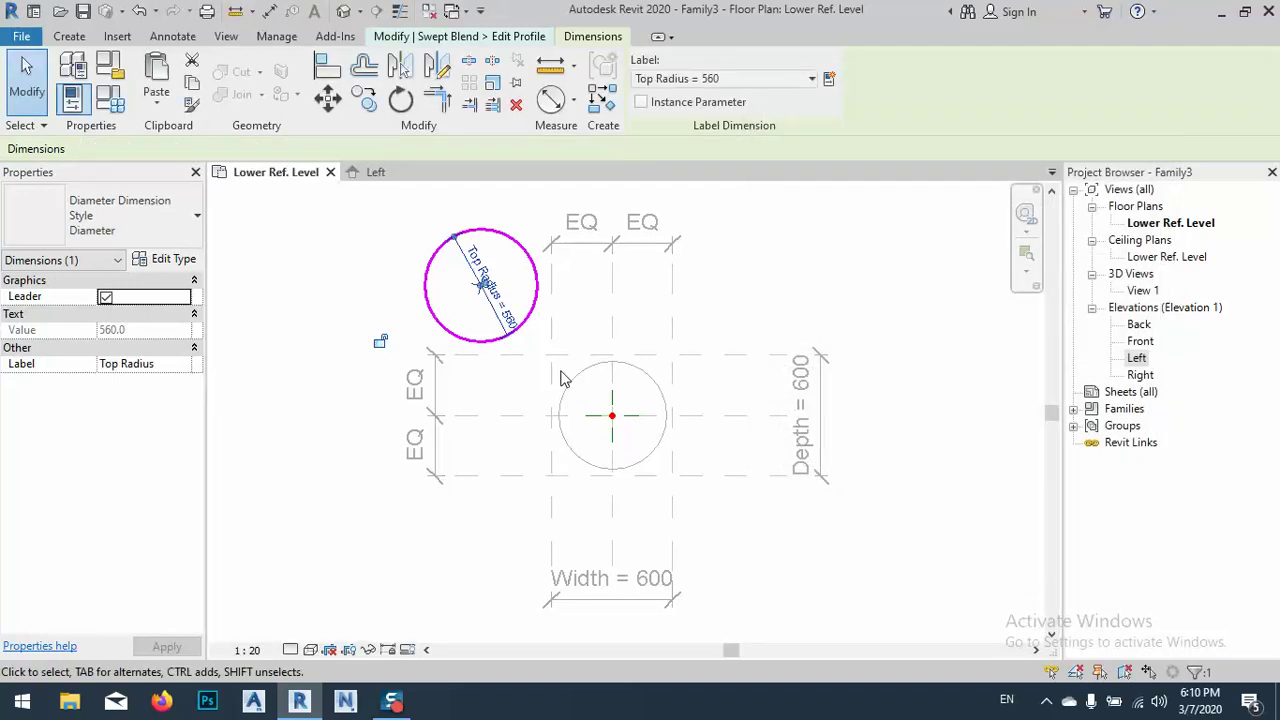
left_click(359, 282)
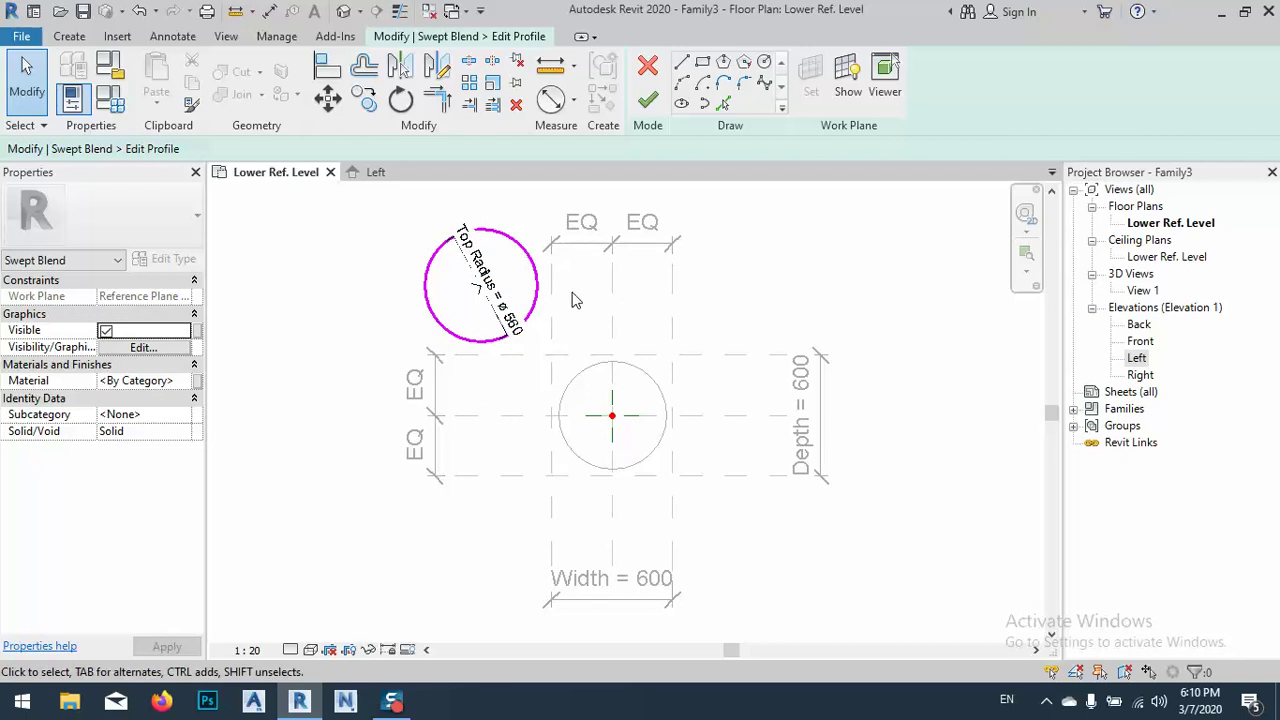
Step: Add aligned dimensions (643 and 651) from the centre reference planes to the top circle
left_click(574, 104)
left_click(600, 134)
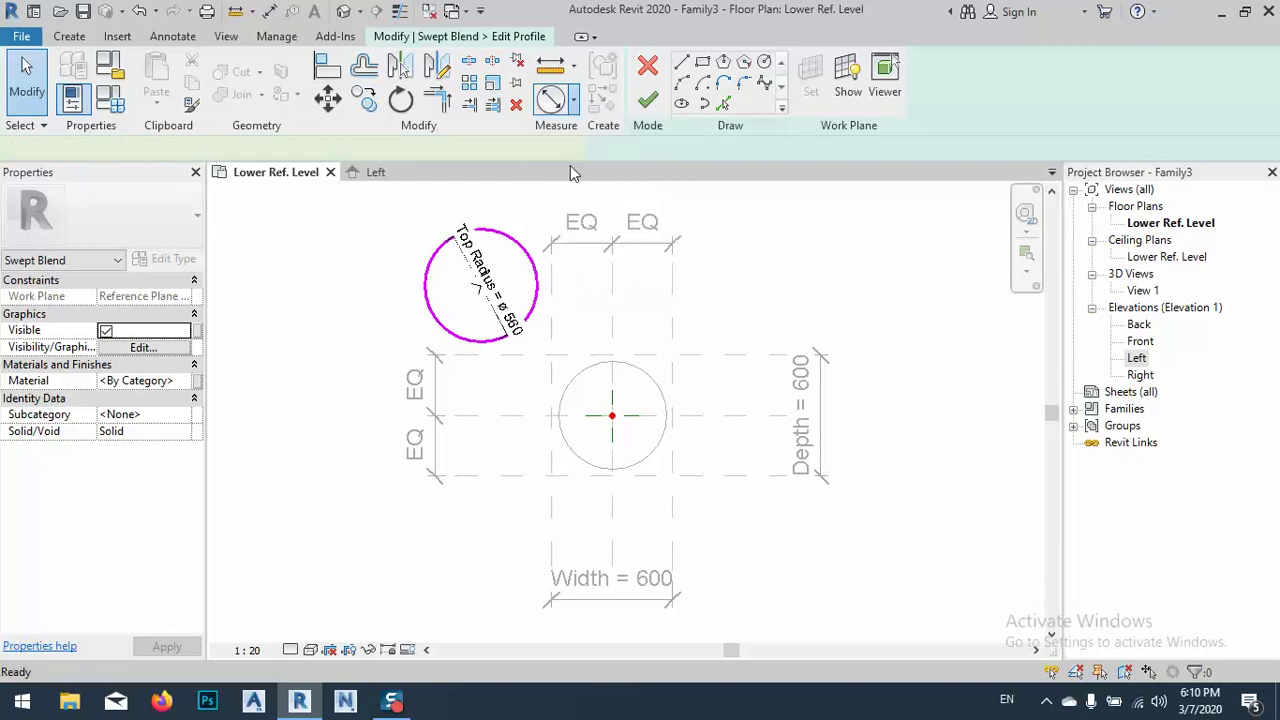
left_click(491, 416)
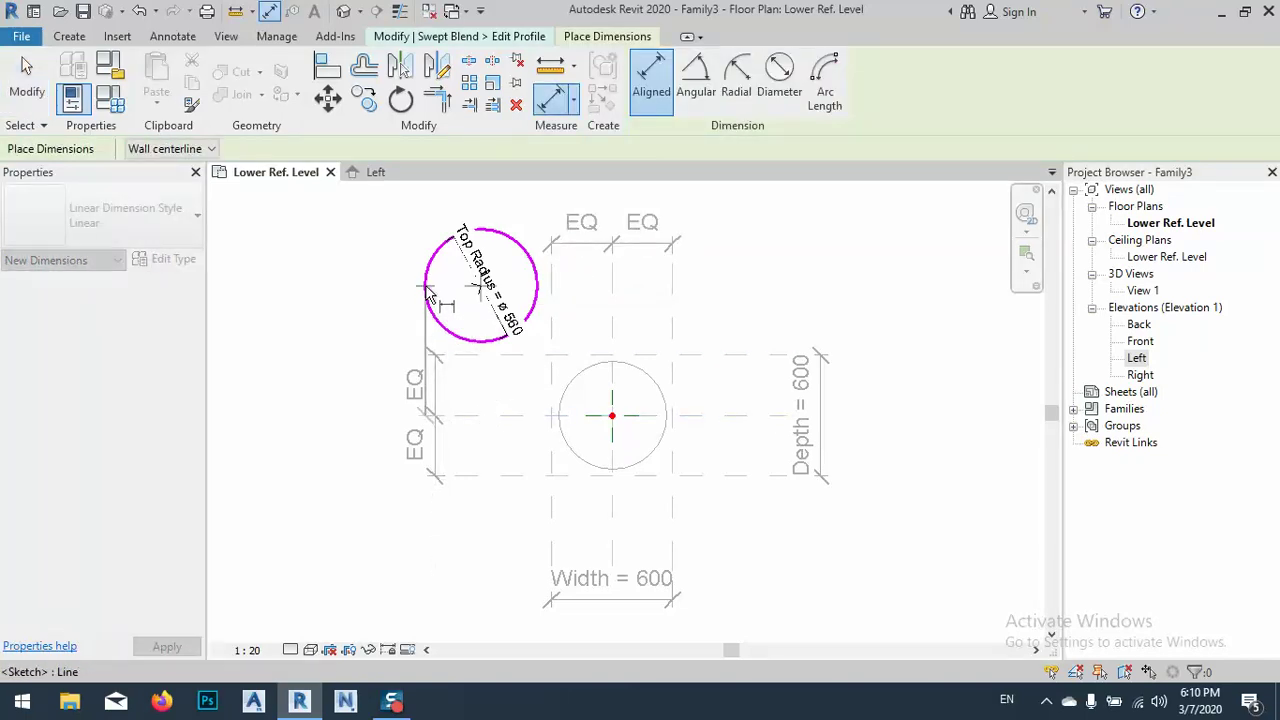
left_click(419, 294)
left_click(339, 295)
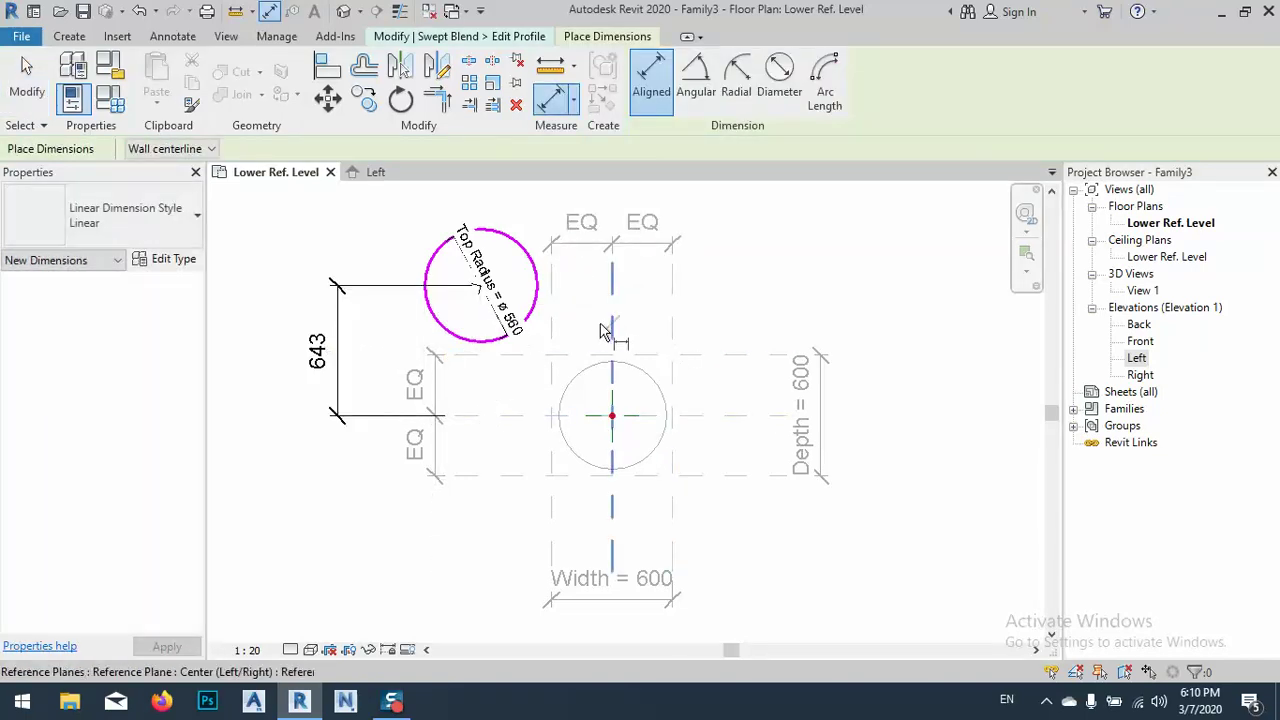
left_click(491, 321)
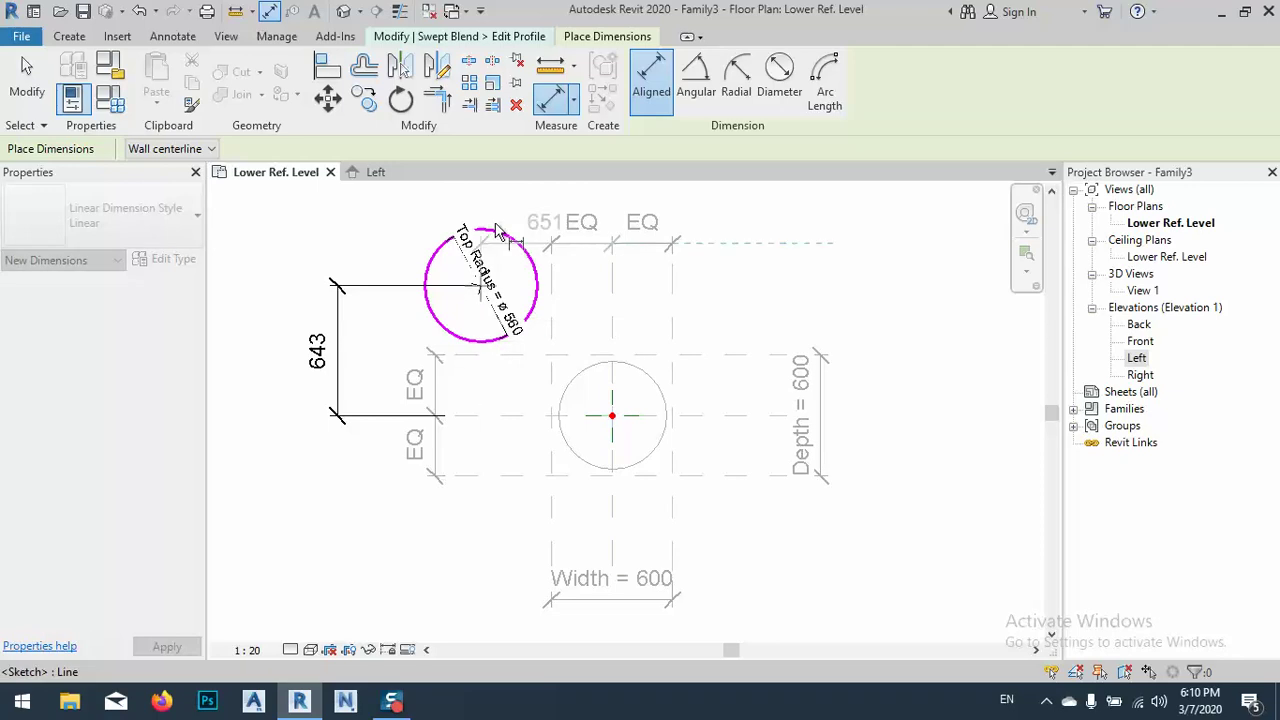
middle_click_drag(497, 222, 502, 387)
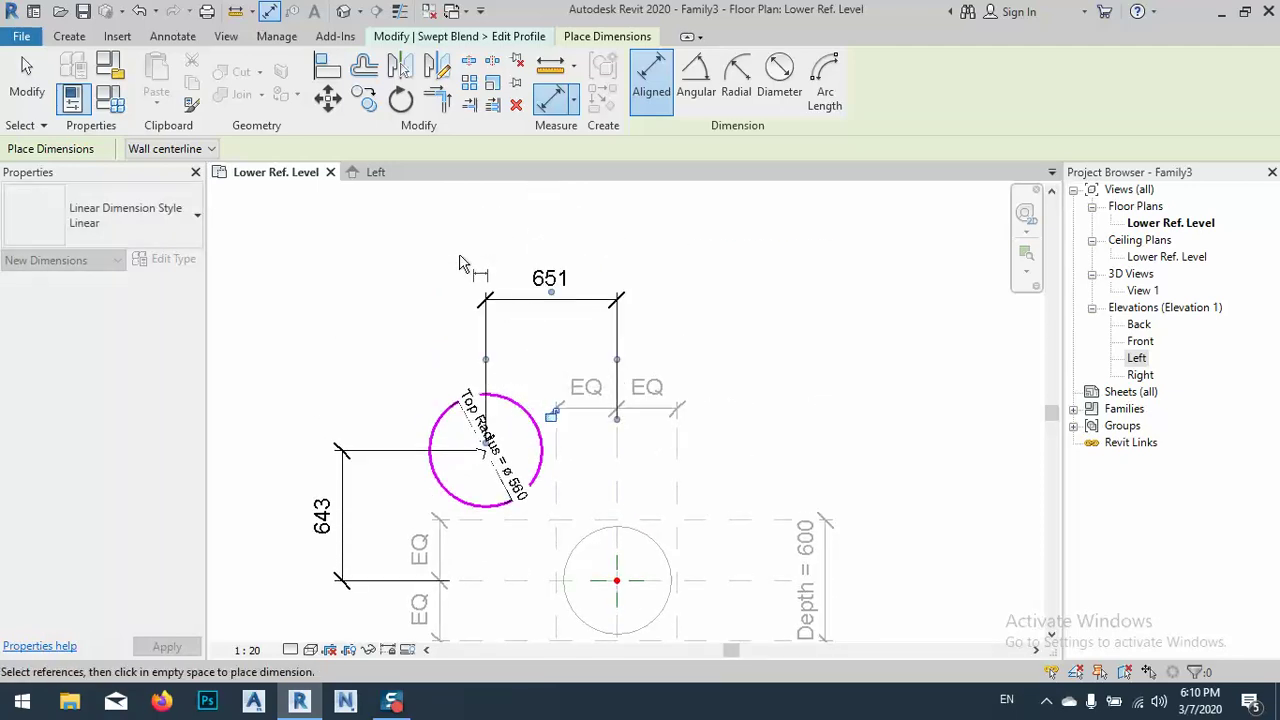
right_click(462, 259)
left_click(505, 268)
right_click(467, 242)
left_click(498, 254)
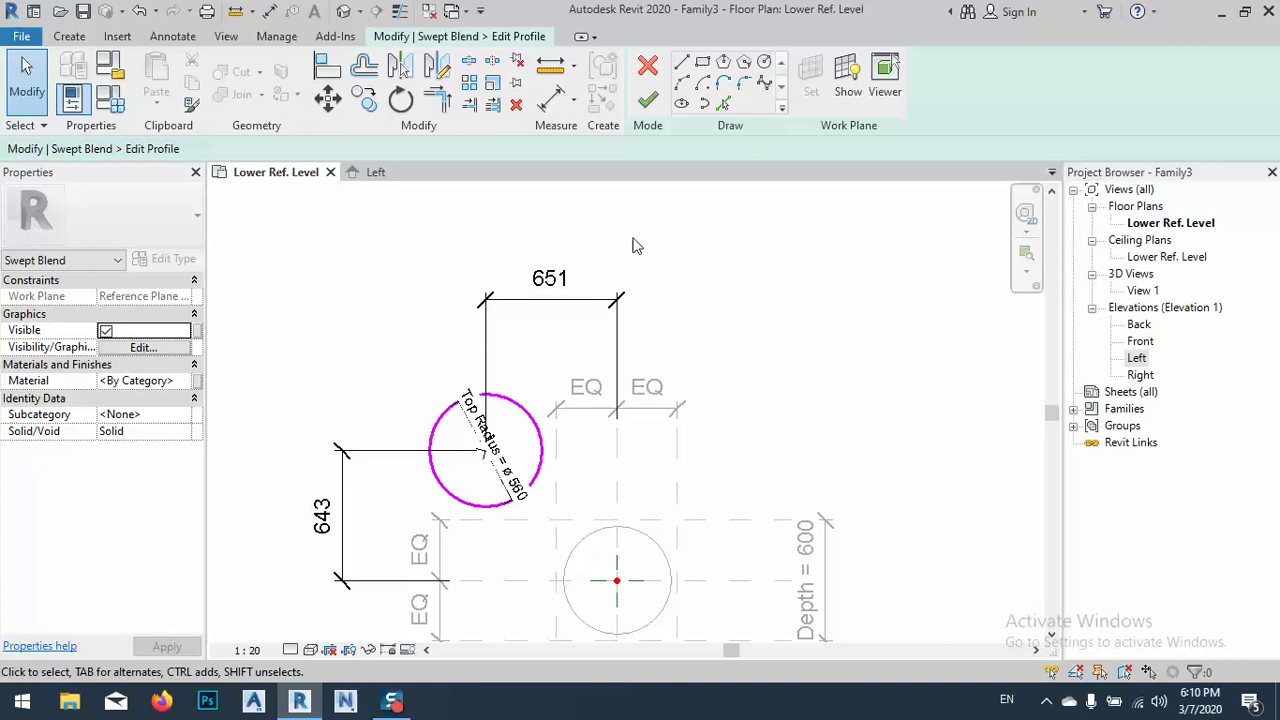
Step: Label the 651 and 643 offset dimensions with new parameters Delta - X and Delta - Y
left_click(603, 300)
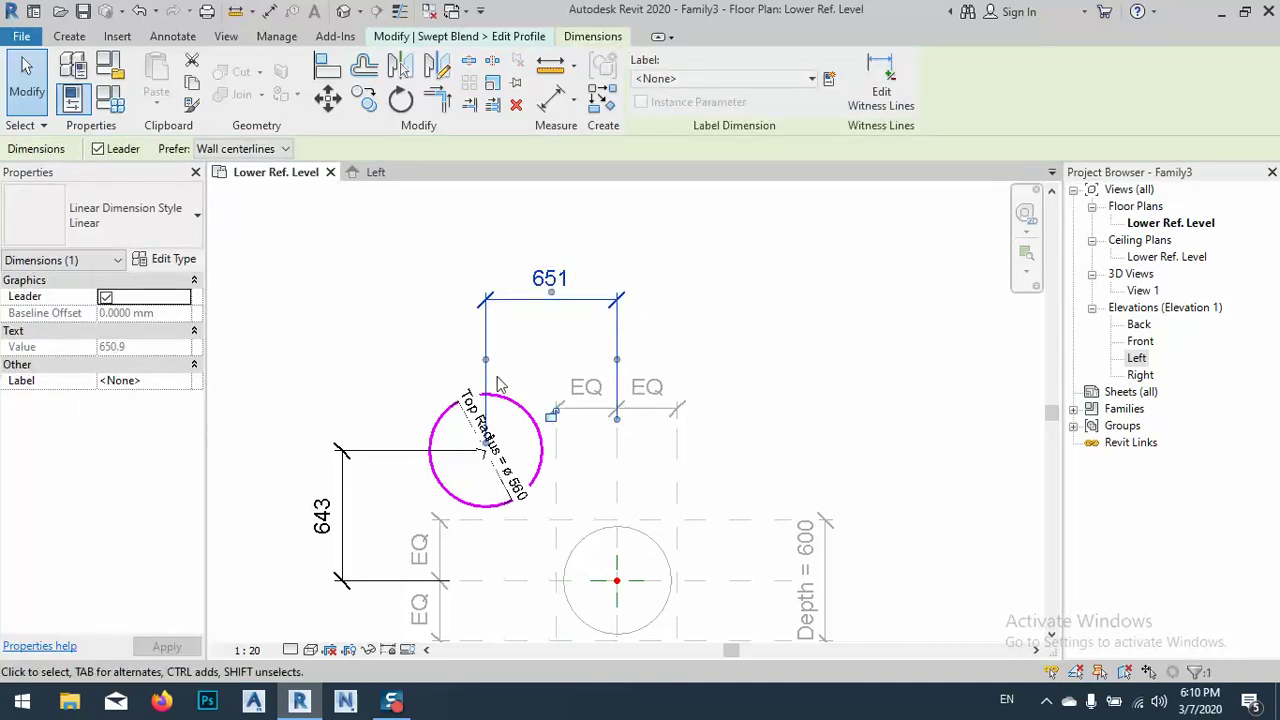
left_click(828, 80)
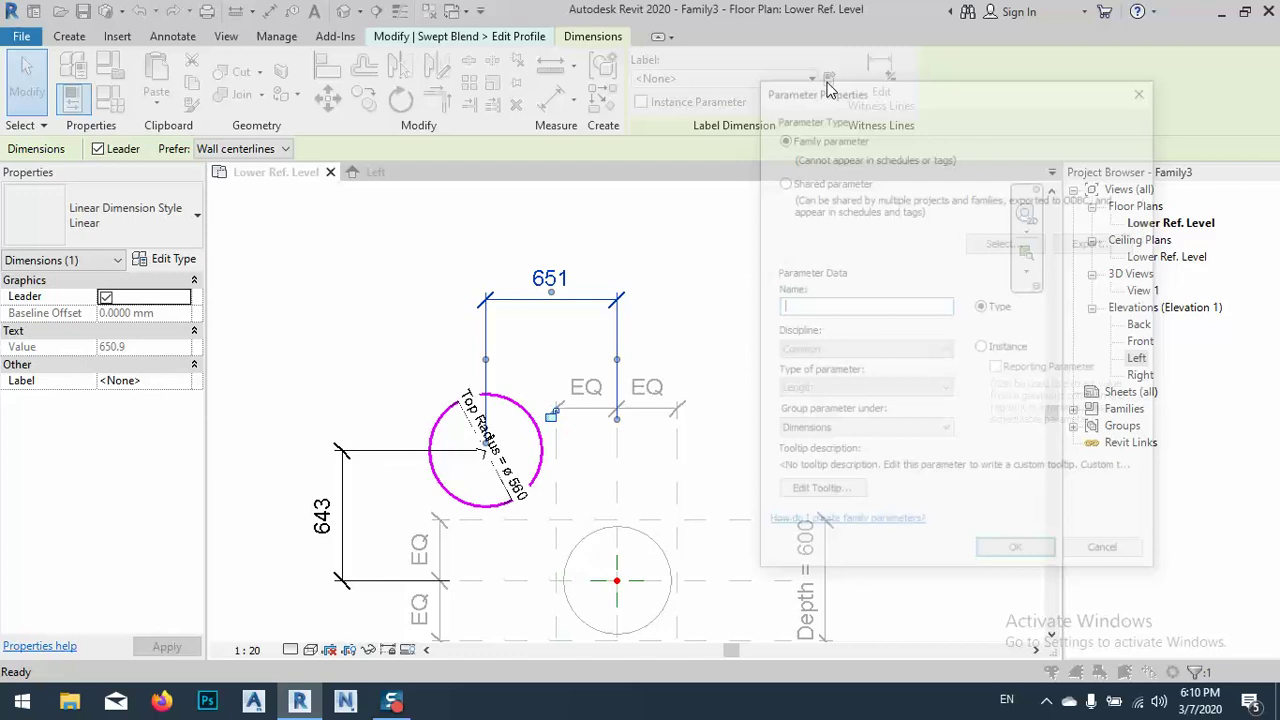
type("Delta -")
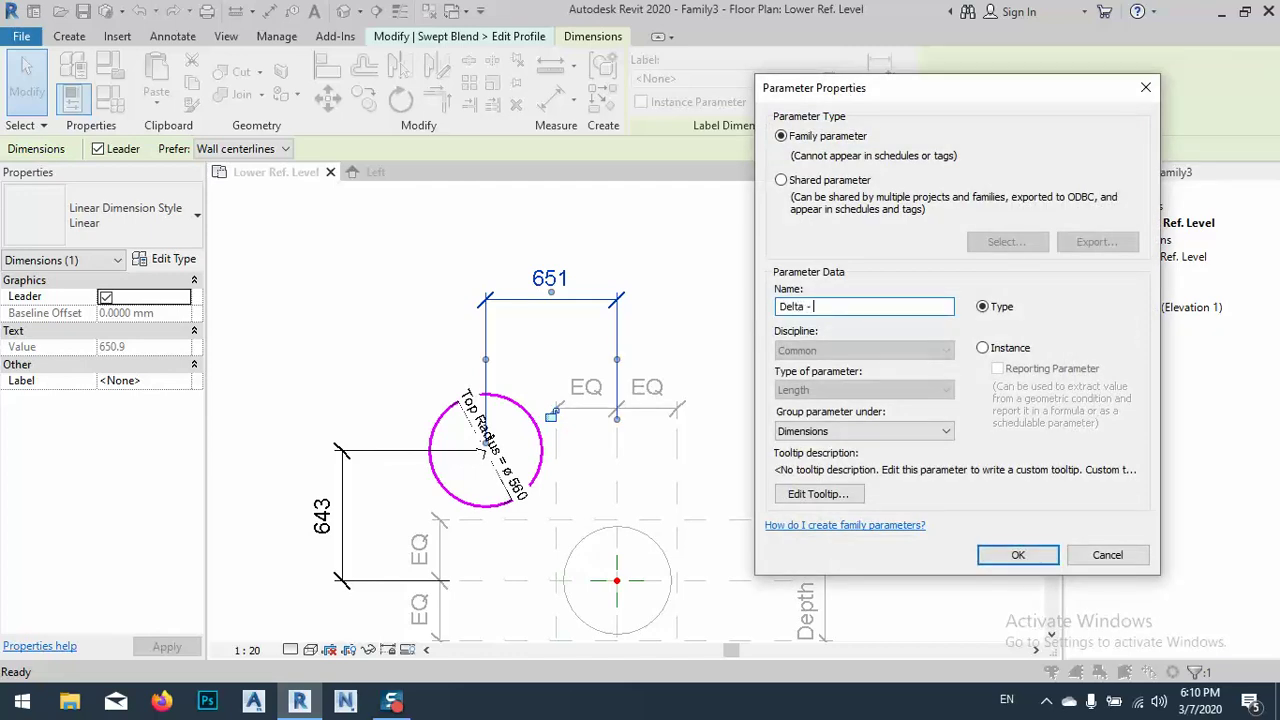
type("X")
left_click(1017, 555)
left_click(362, 525)
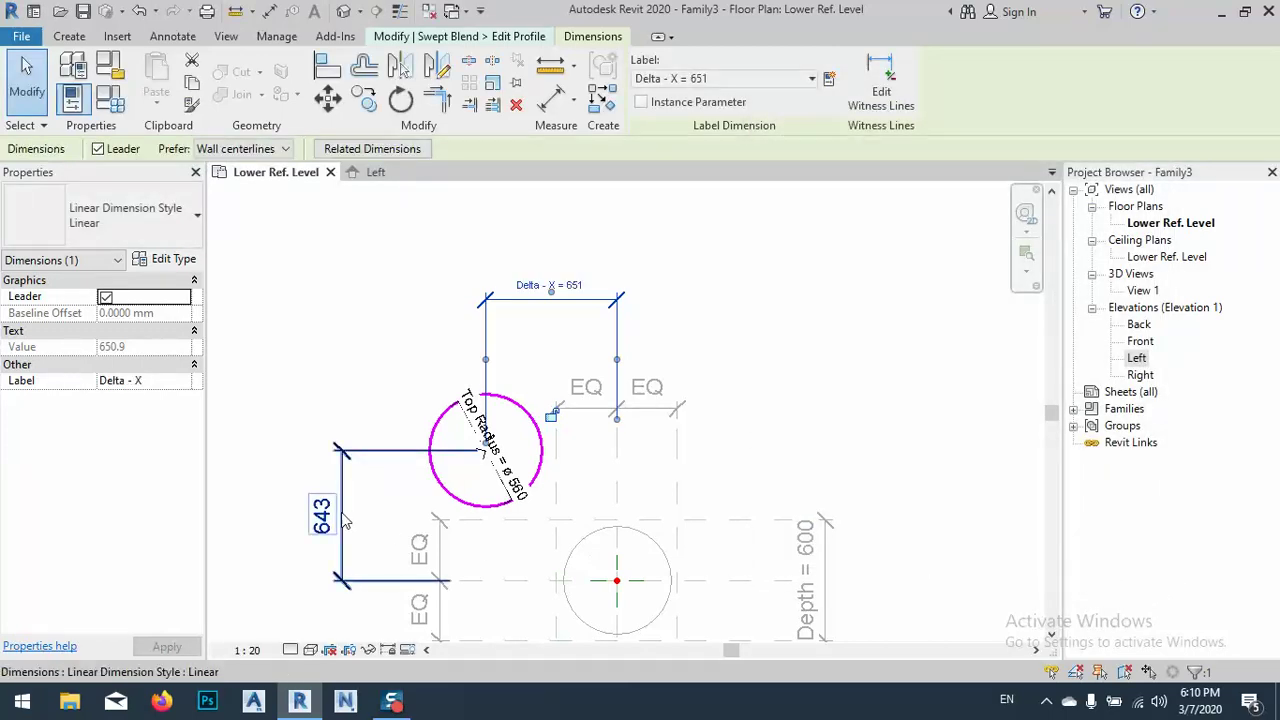
left_click(826, 82)
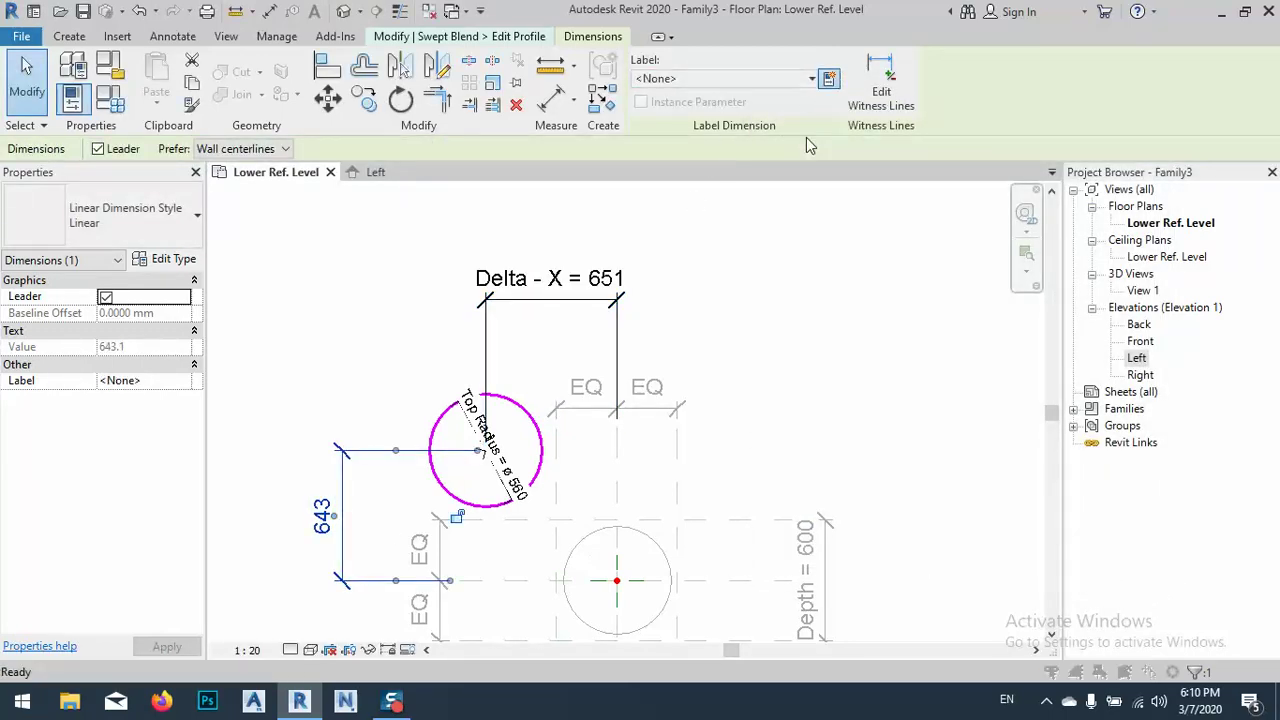
type("Delta - Y")
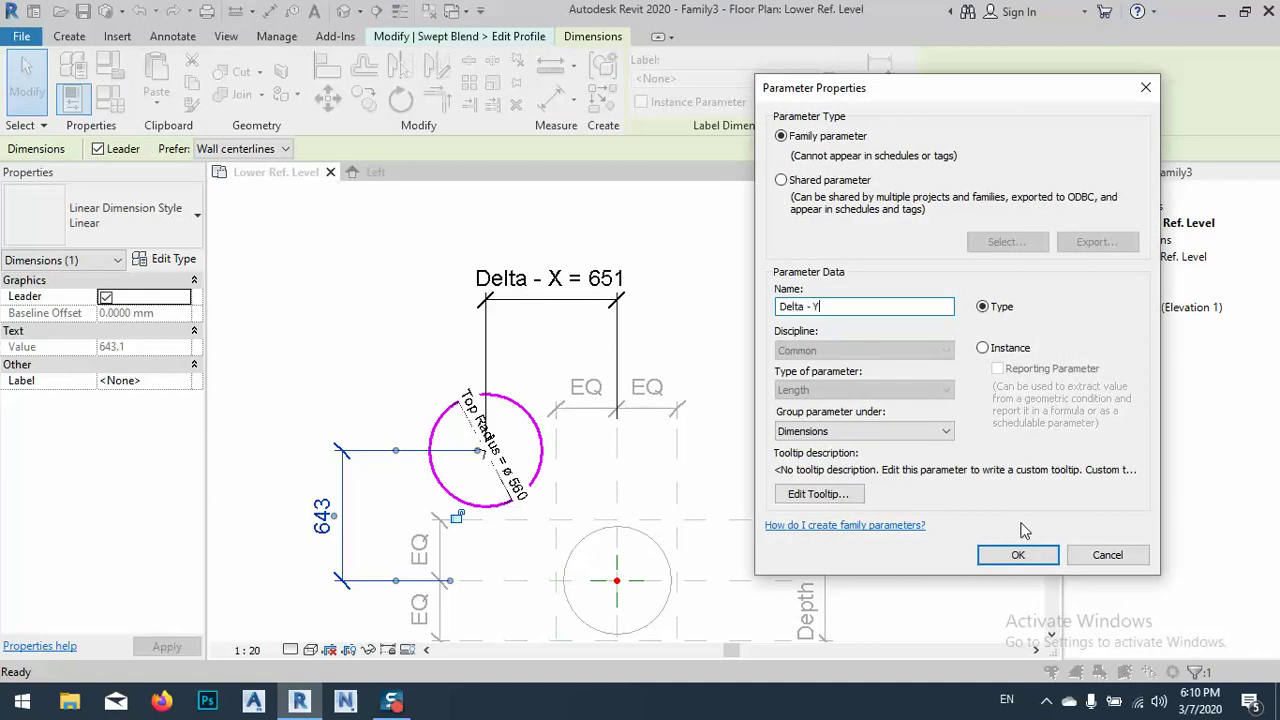
left_click(1018, 555)
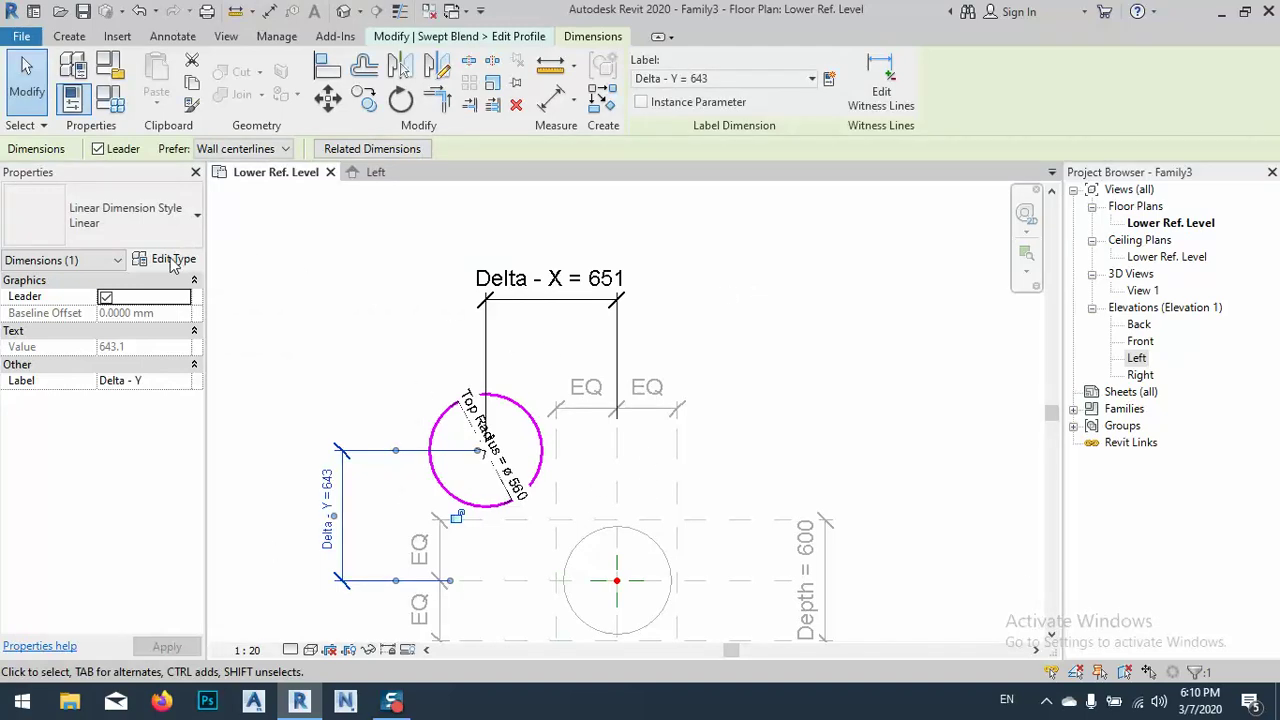
Step: Delete the Width parameter in the Family Types dialog
left_click(113, 103)
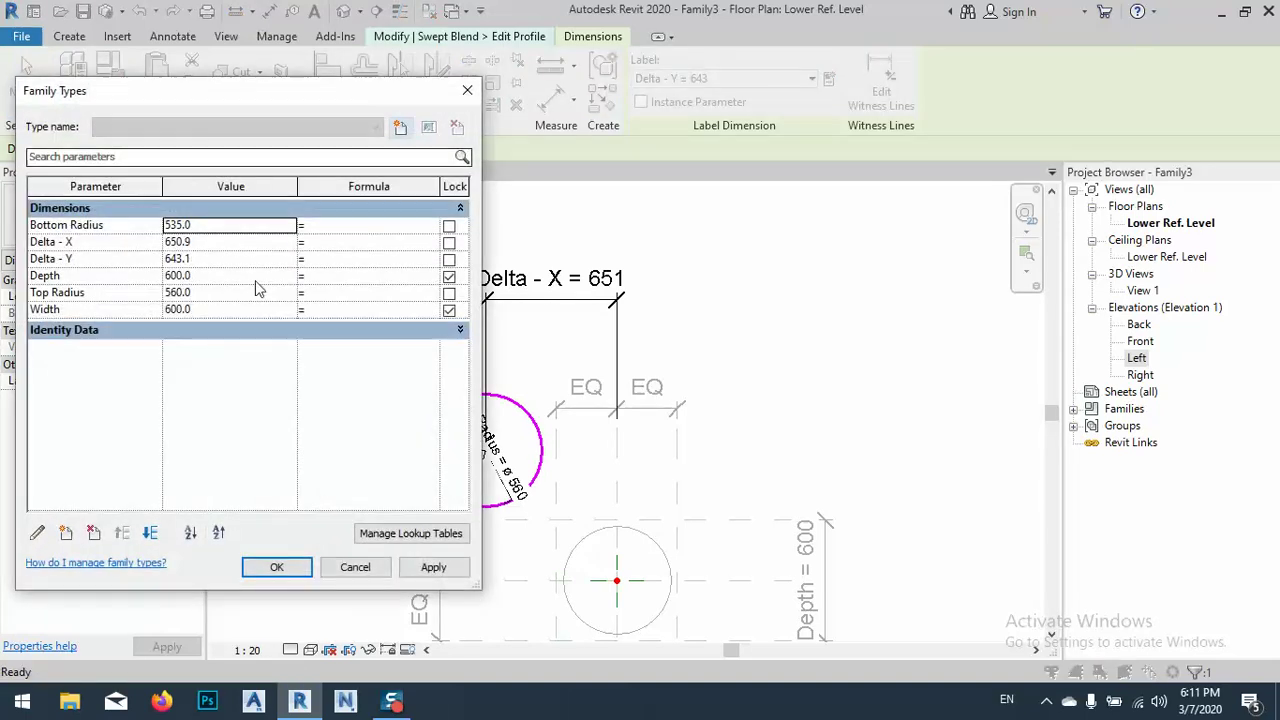
left_click_drag(185, 93, 458, 110)
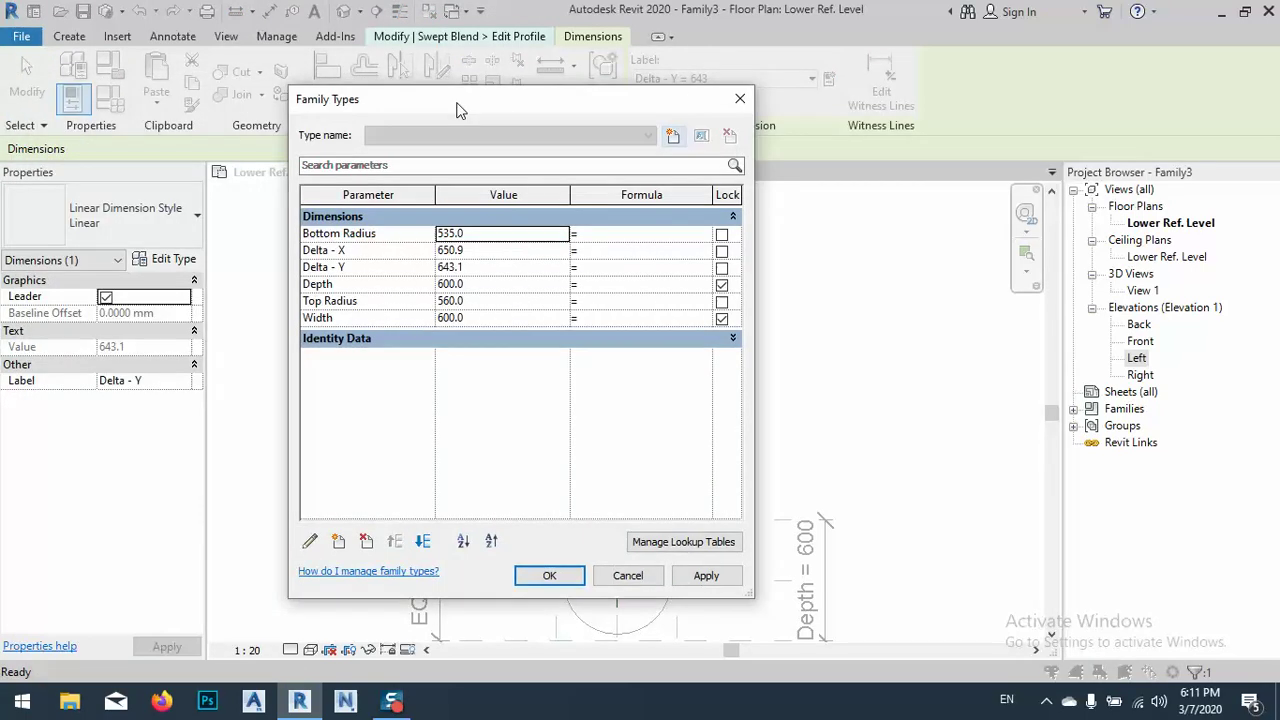
left_click(628, 575)
left_click(251, 226)
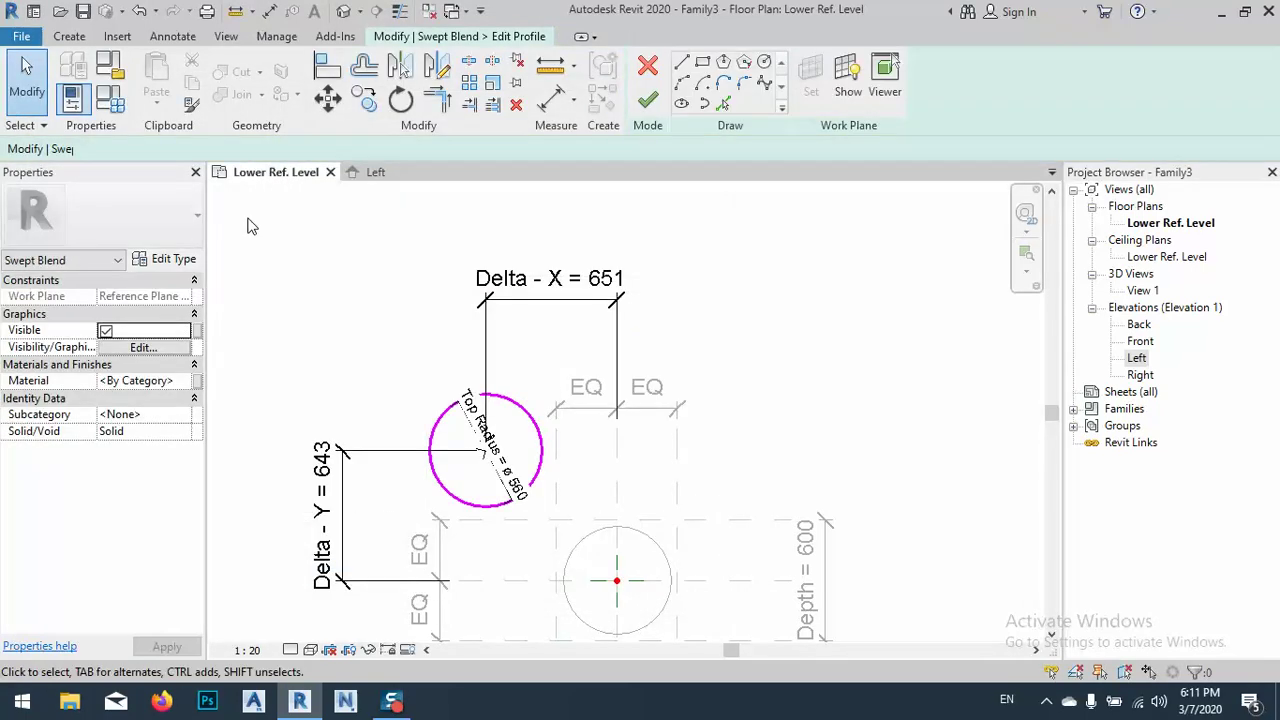
left_click(113, 103)
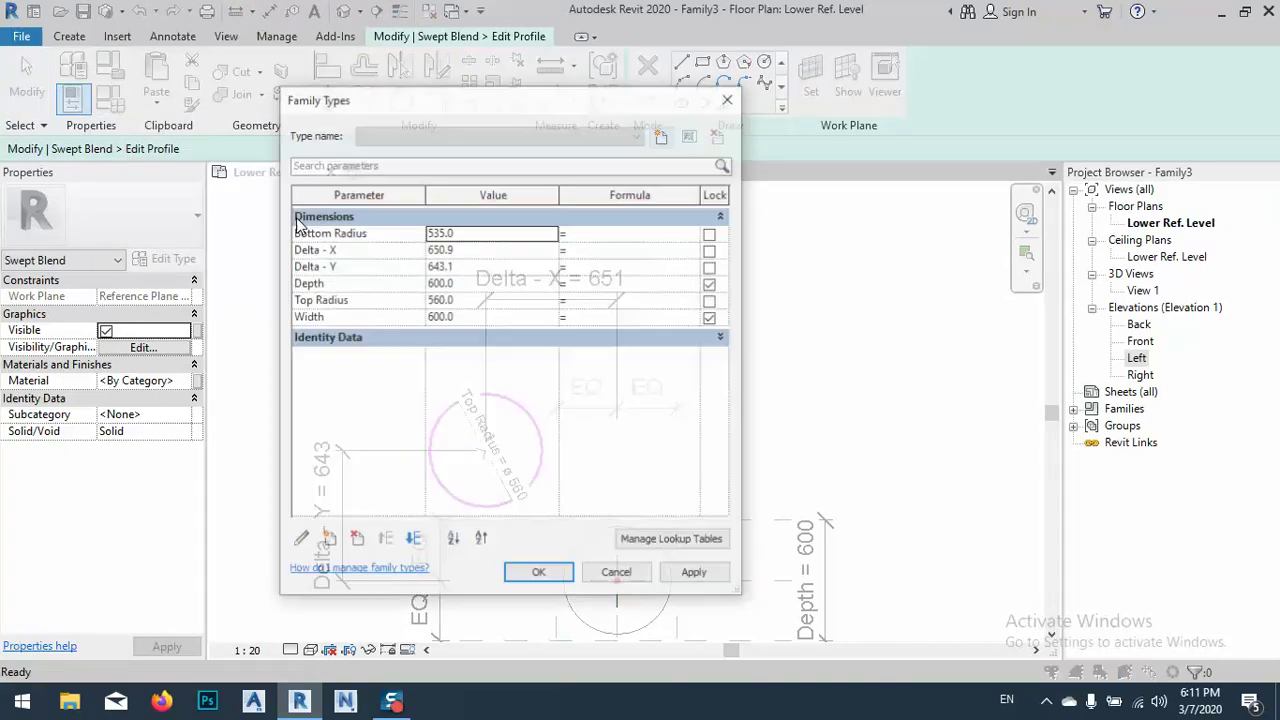
left_click(355, 316)
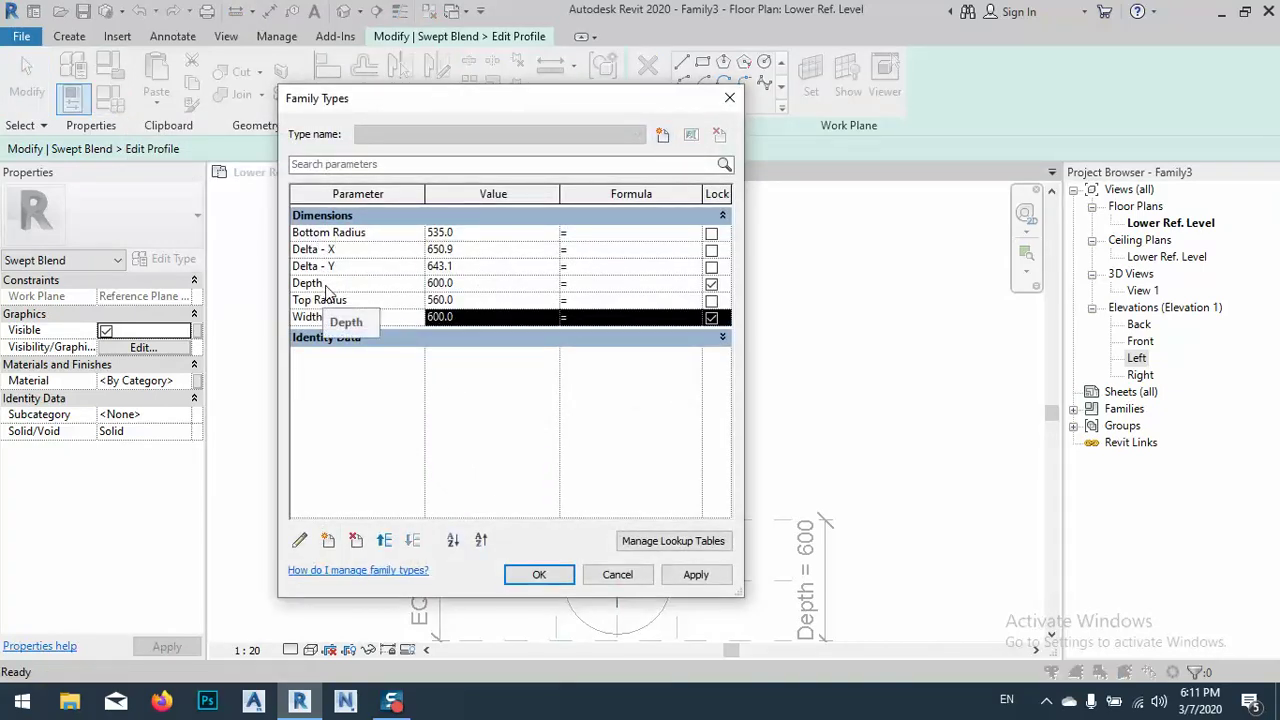
left_click(330, 286)
left_click(342, 316)
left_click(337, 287)
left_click(342, 317)
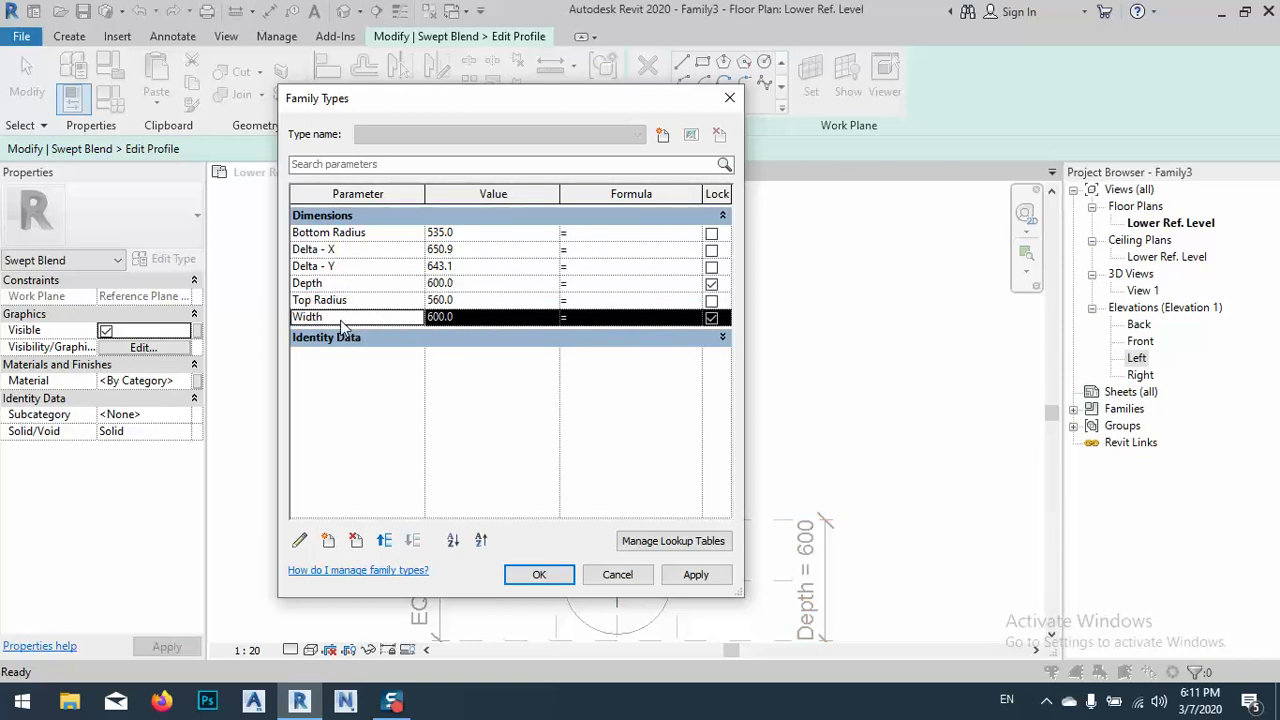
left_click(342, 318)
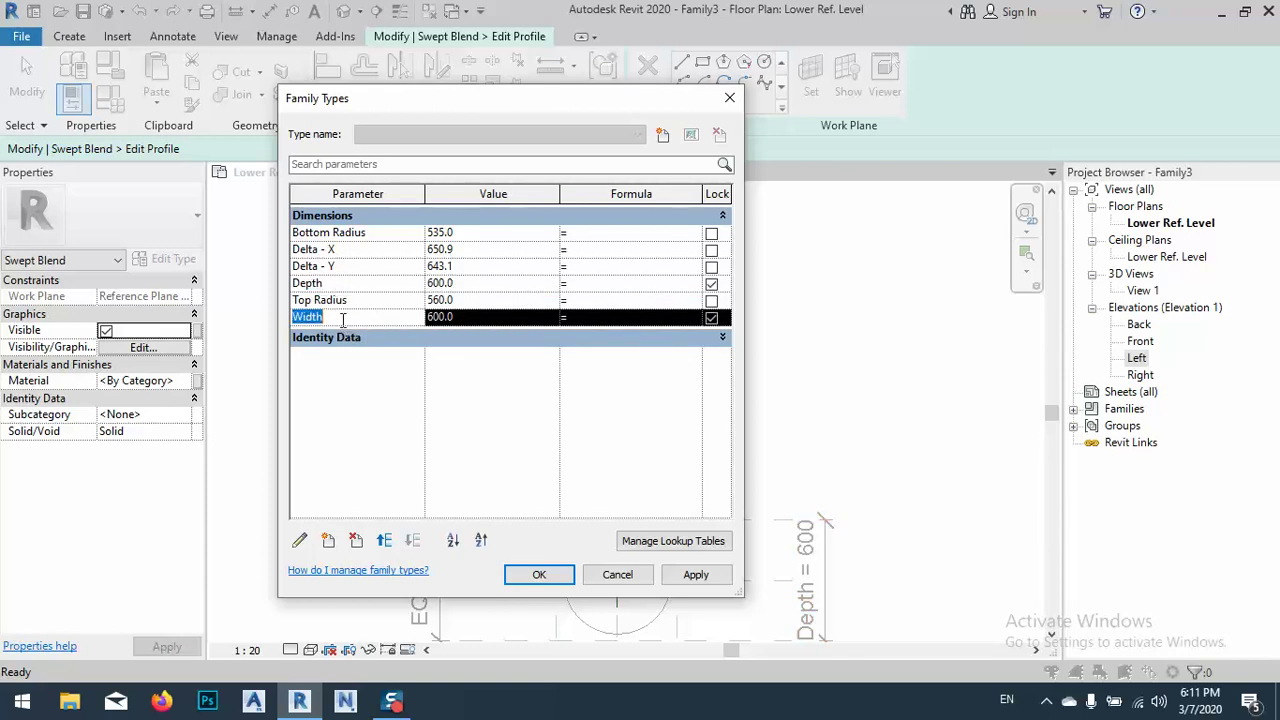
left_click(356, 540)
left_click(676, 381)
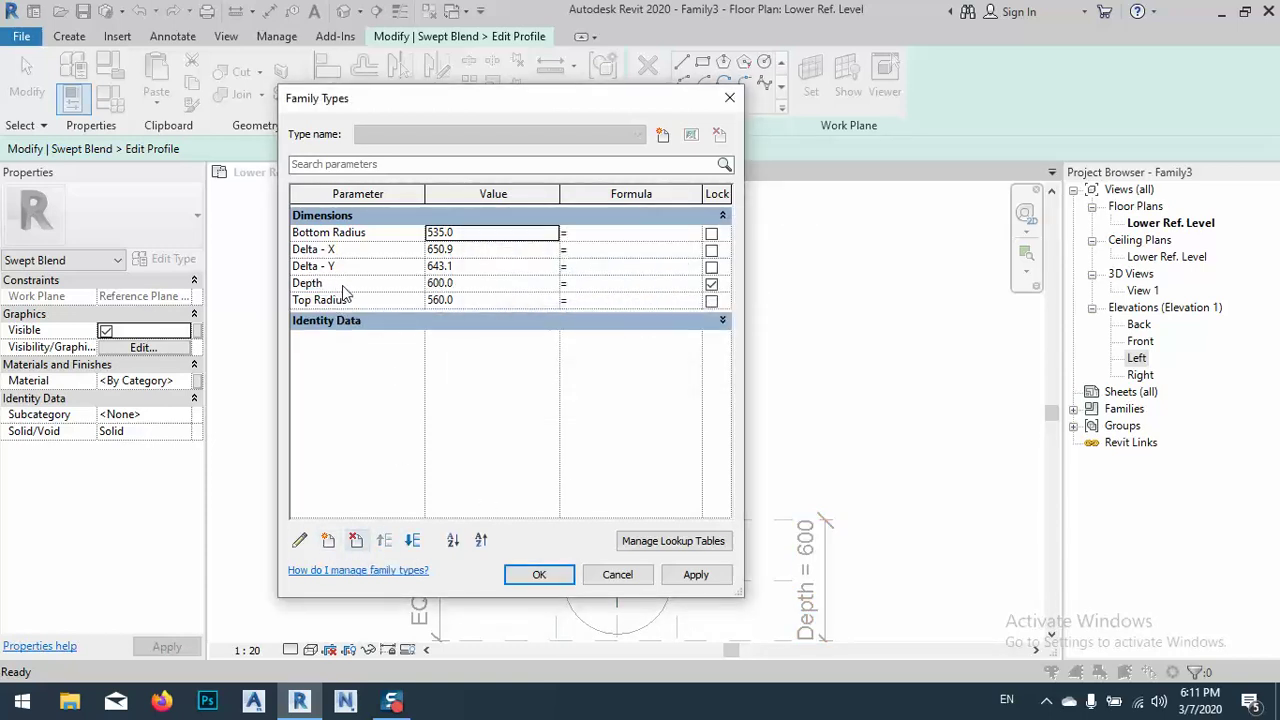
Step: Delete the Depth parameter and apply the changes
left_click(332, 284)
left_click(356, 540)
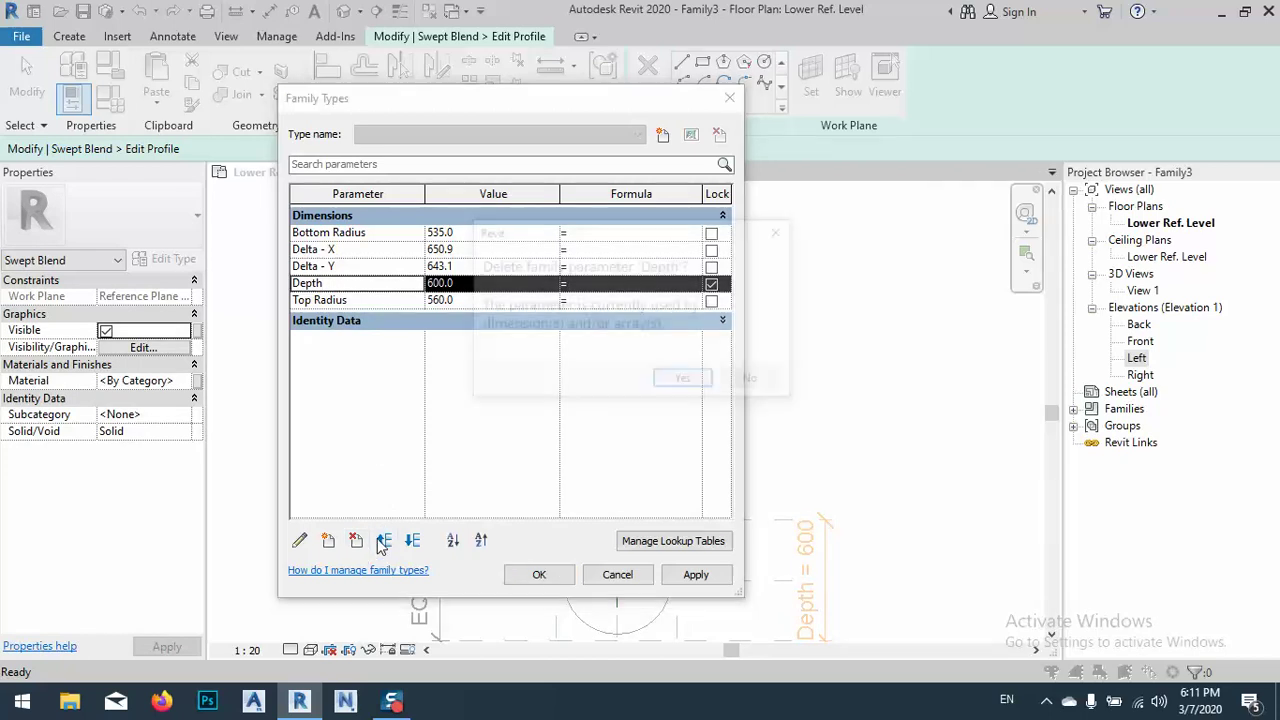
left_click(683, 379)
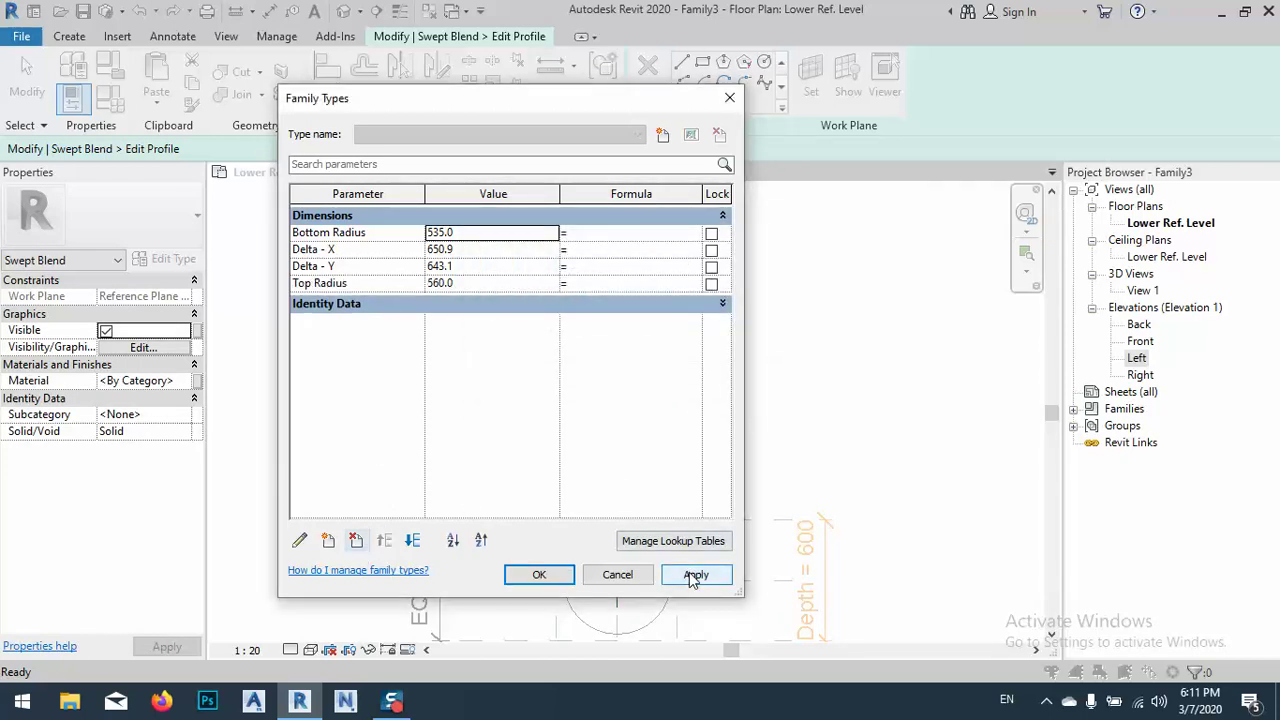
left_click(539, 575)
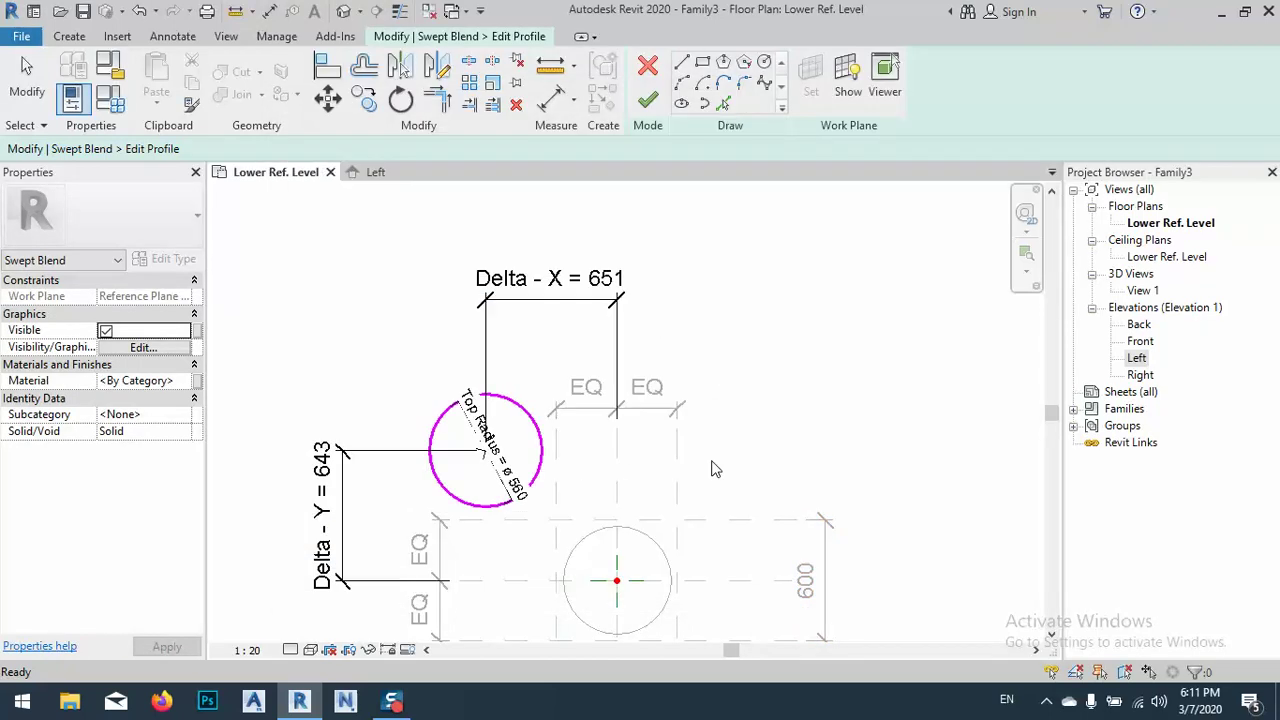
Step: Finish the profile and swept blend edits, then orbit the default 3D view to see the leaning column
left_click(647, 100)
left_click(647, 100)
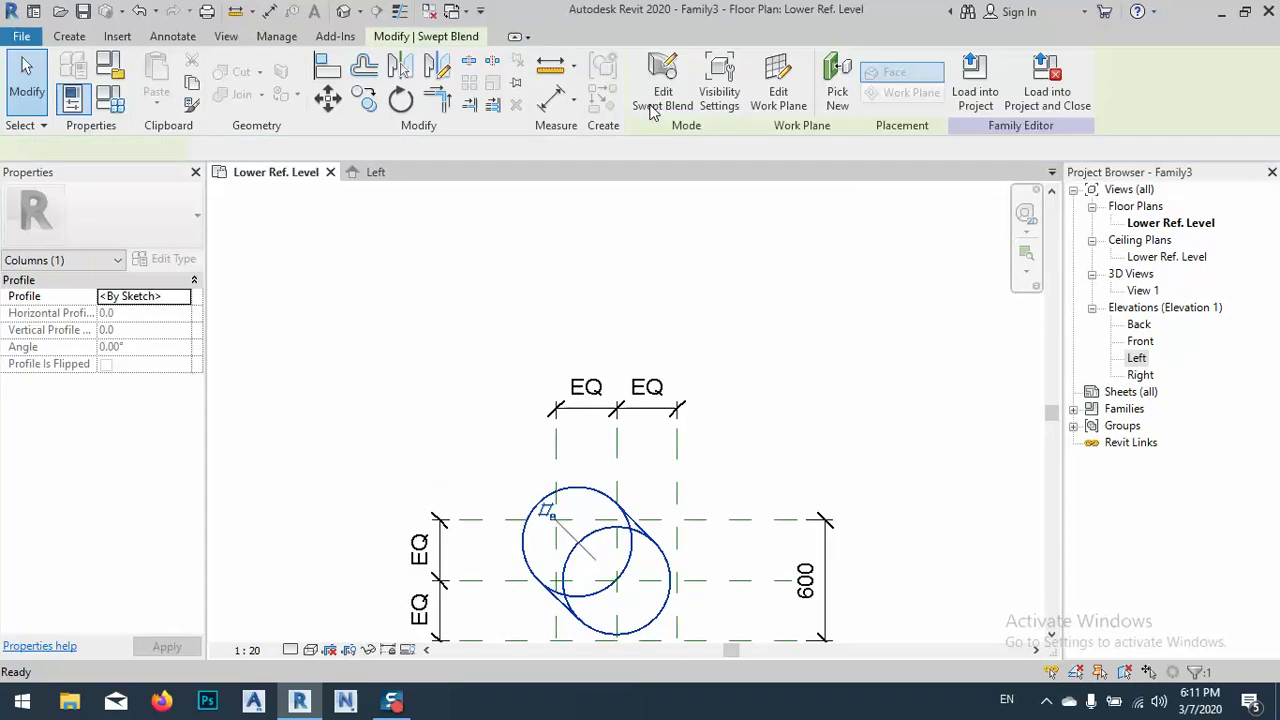
left_click(787, 414)
scroll(680, 352, "down", 2)
scroll(680, 352, "down", 1)
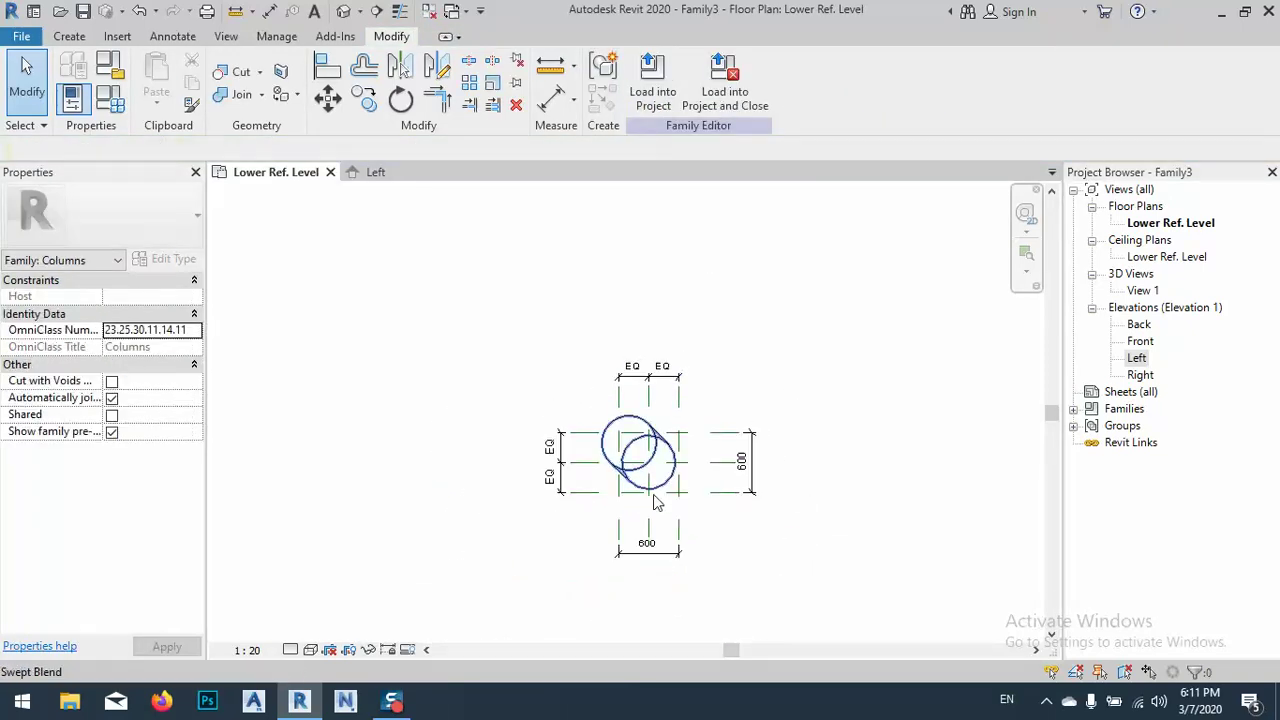
left_click(345, 11)
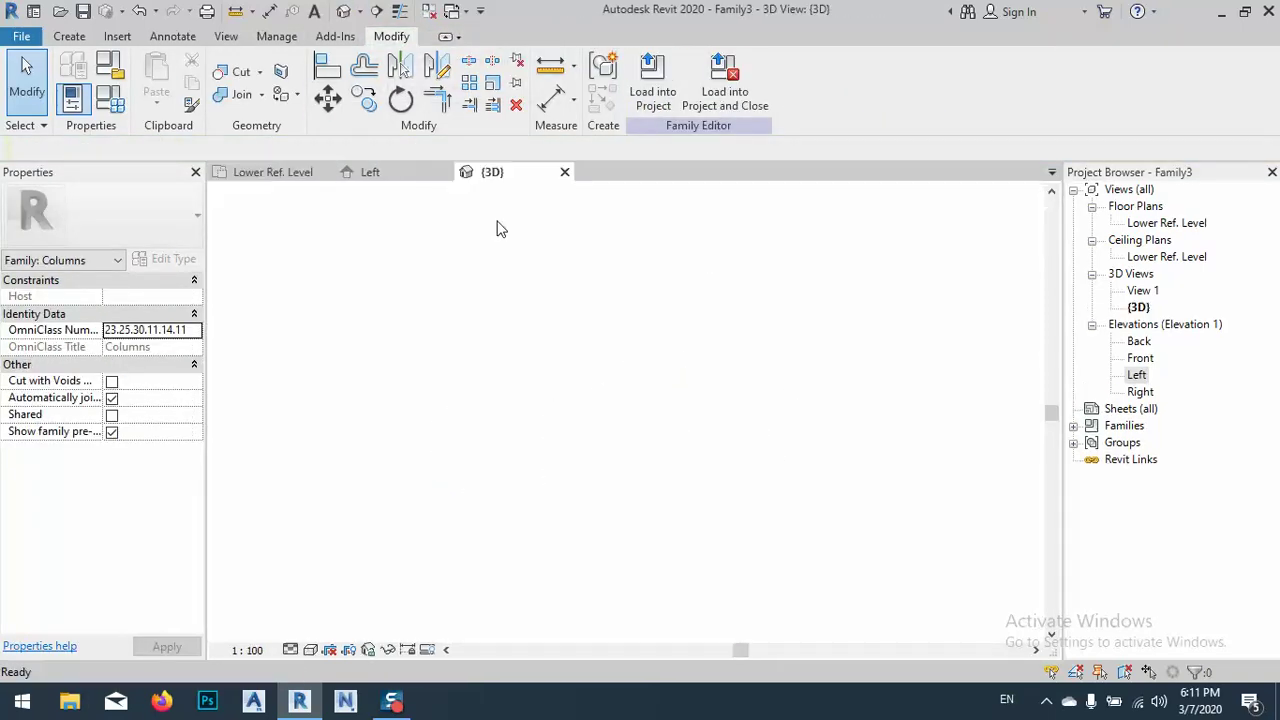
middle_click_drag(647, 491, 706, 346, "shift")
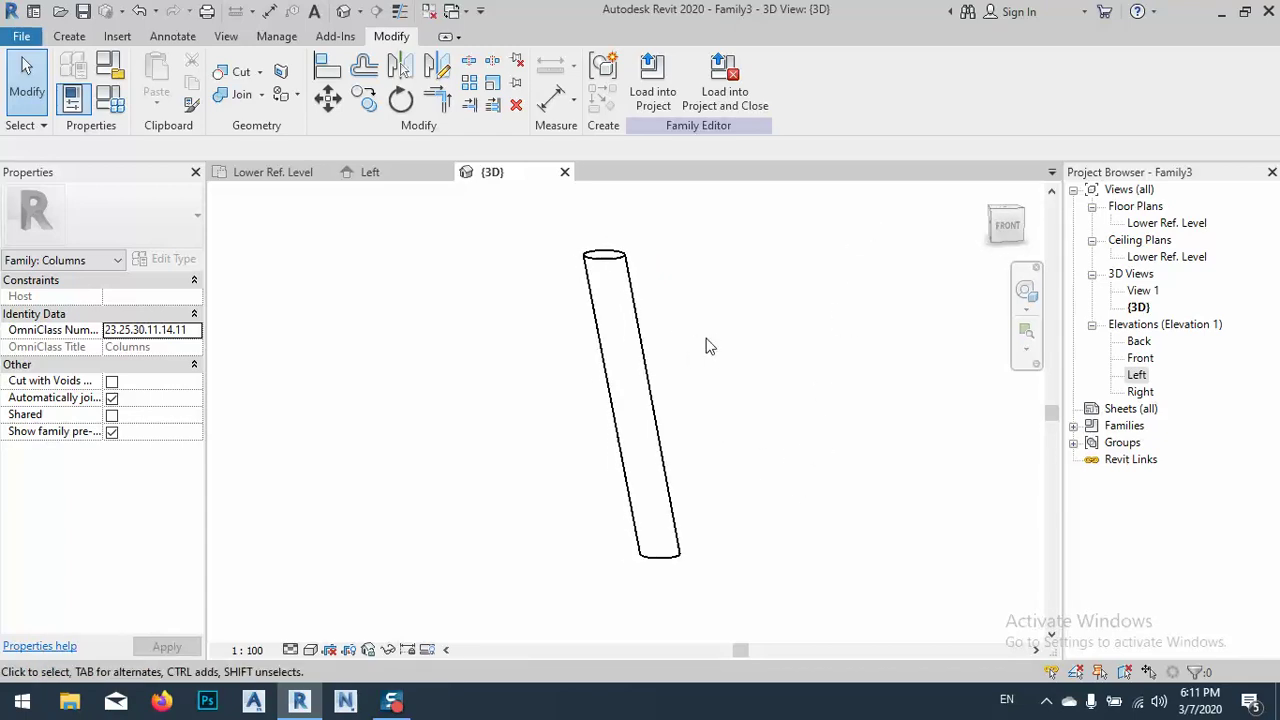
Step: Zero Delta - X and Delta - Y in Family Types, then check the column from above and side
left_click(641, 348)
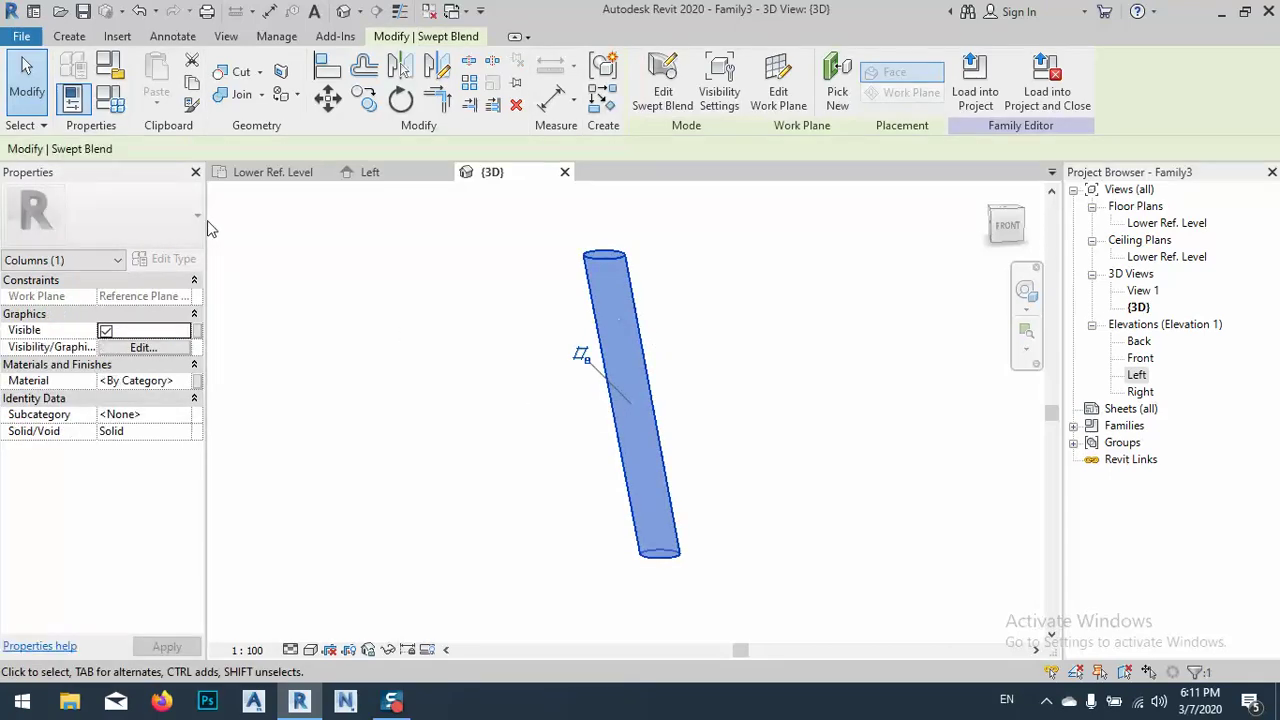
left_click(110, 97)
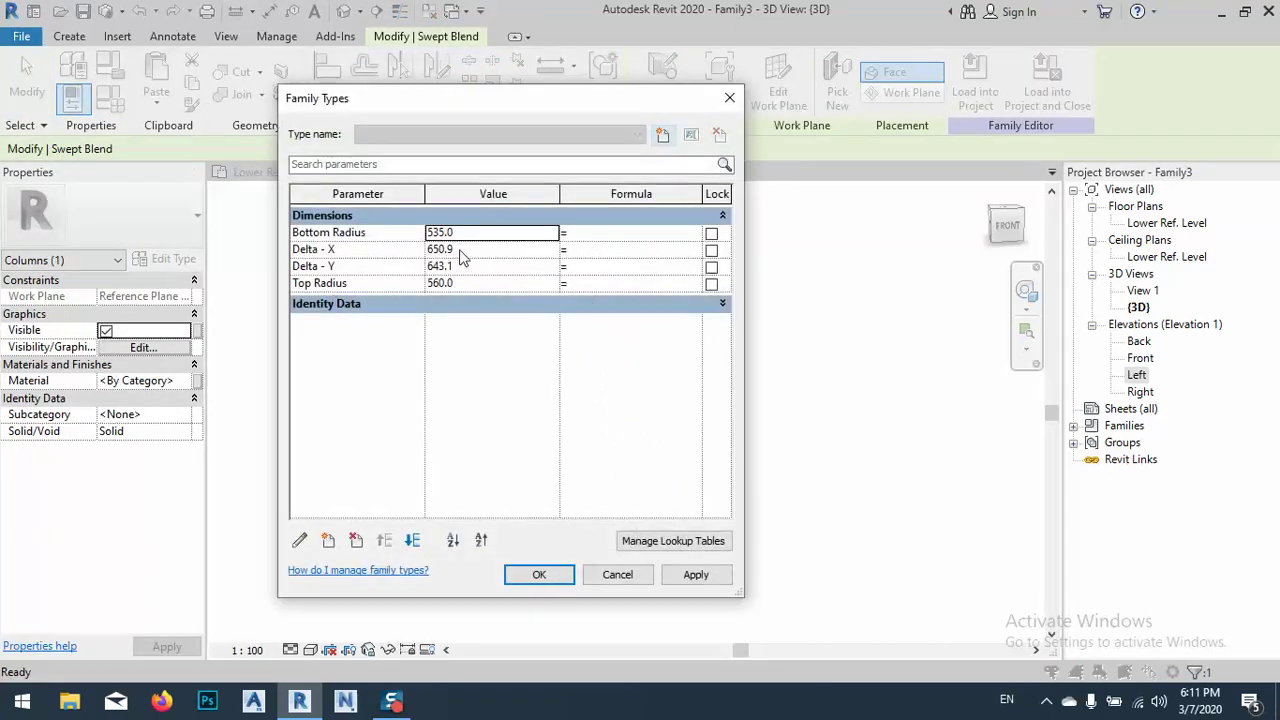
left_click(475, 255)
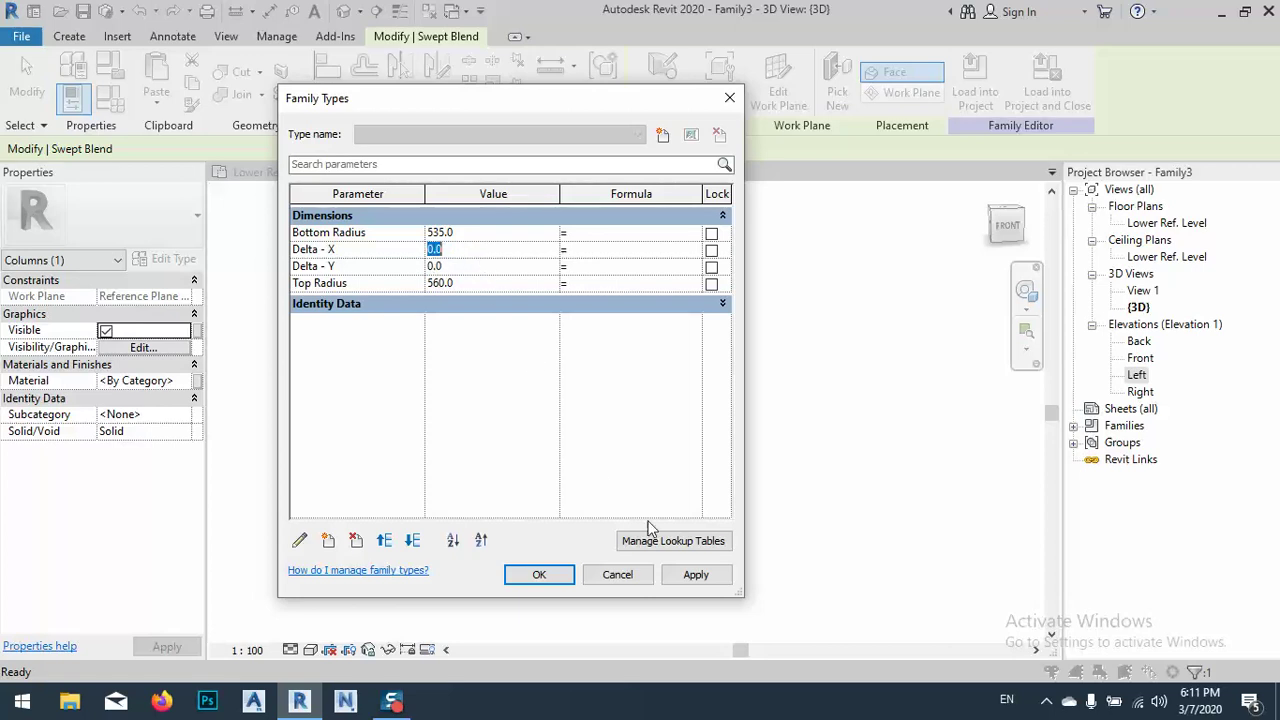
left_click(698, 574)
left_click(541, 574)
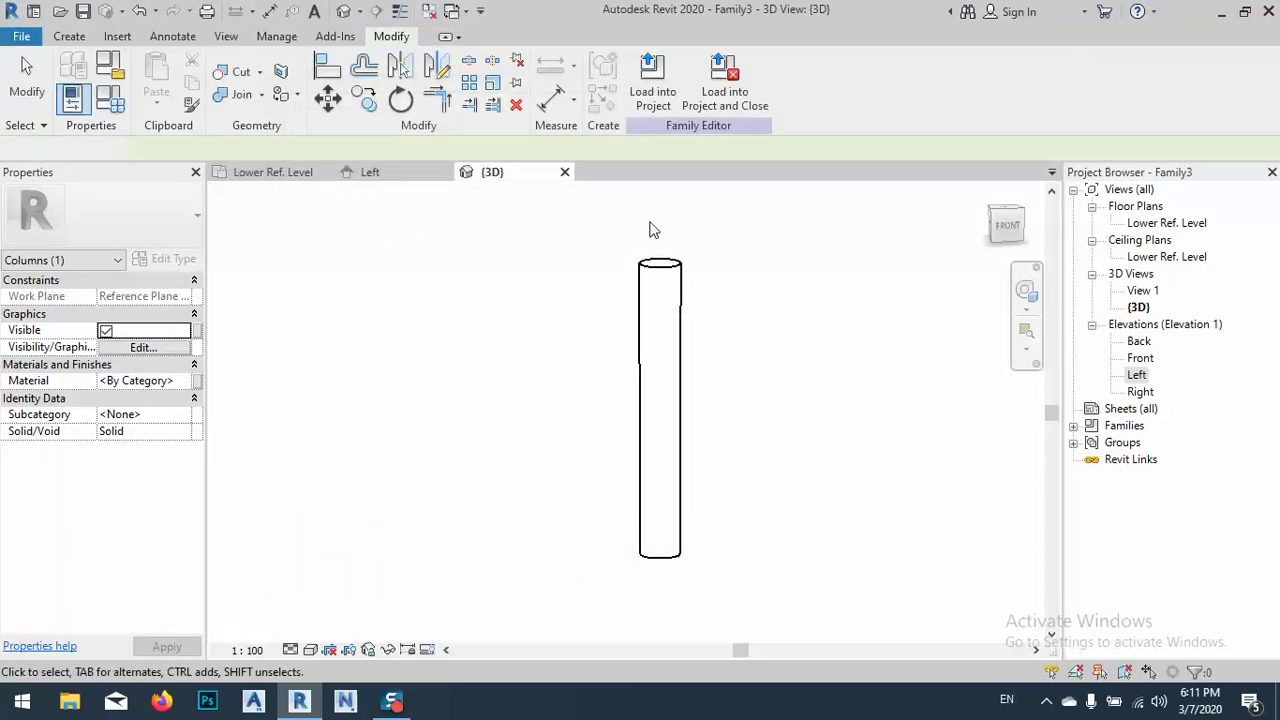
middle_click_drag(657, 427, 811, 414, "shift")
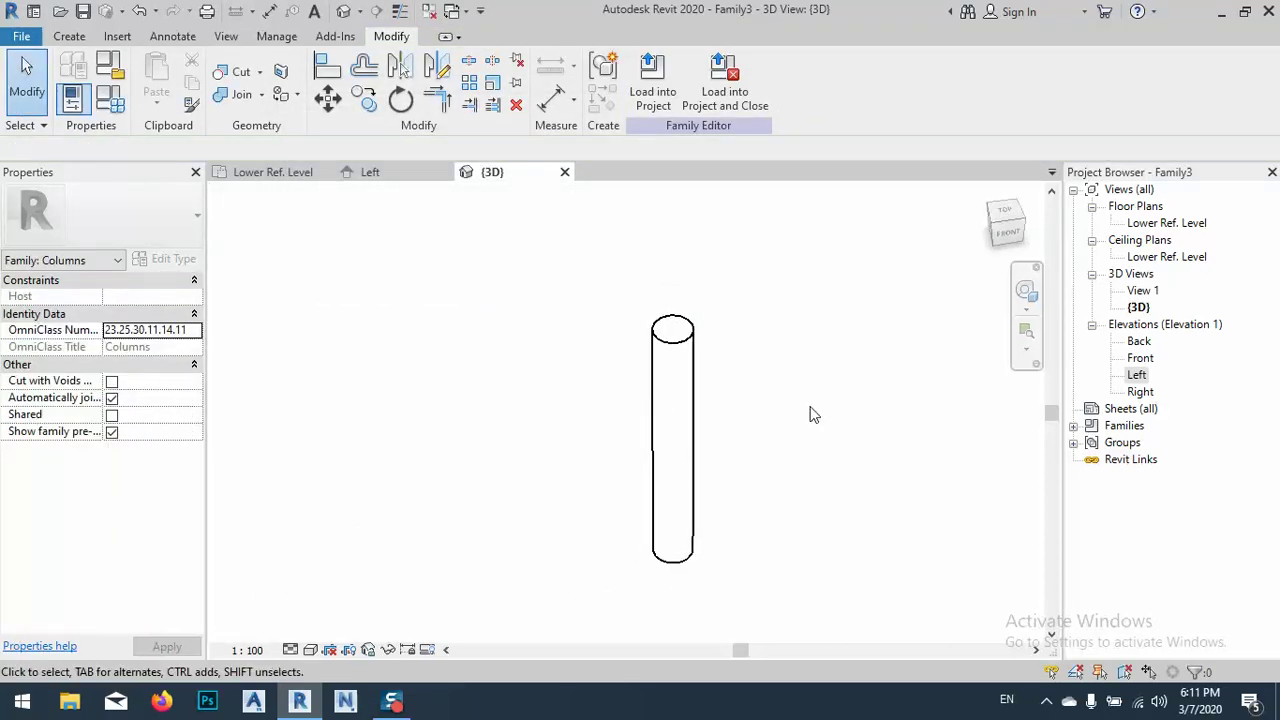
left_click(995, 210)
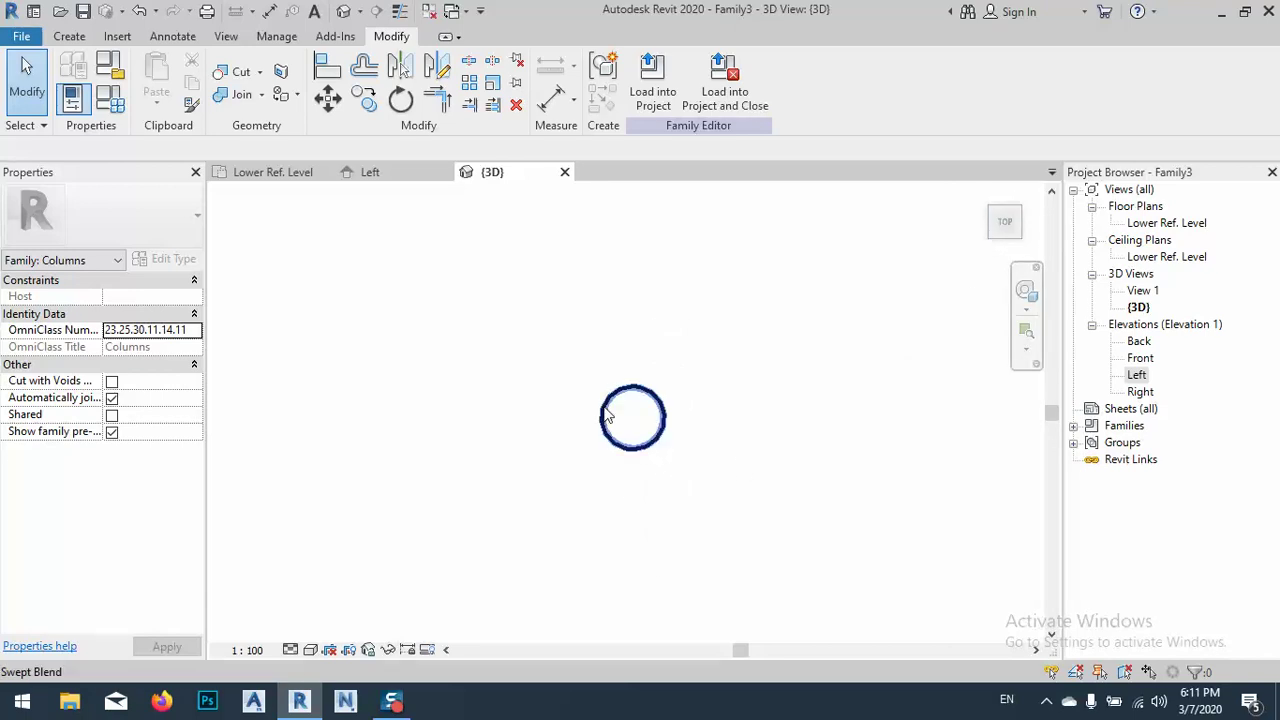
middle_click_drag(659, 481, 663, 437, "shift")
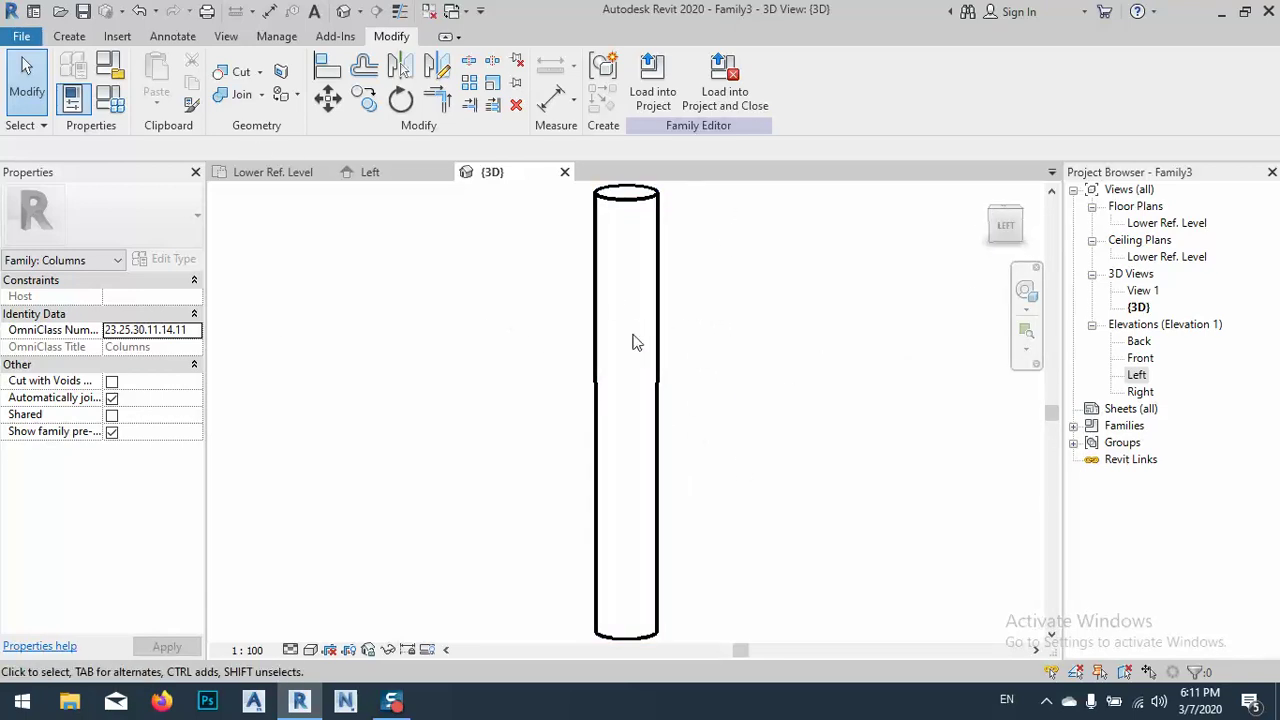
Step: Create a new project from the Architectural Template, then return to the column family's 3D view
left_click(22, 37)
left_click(61, 110)
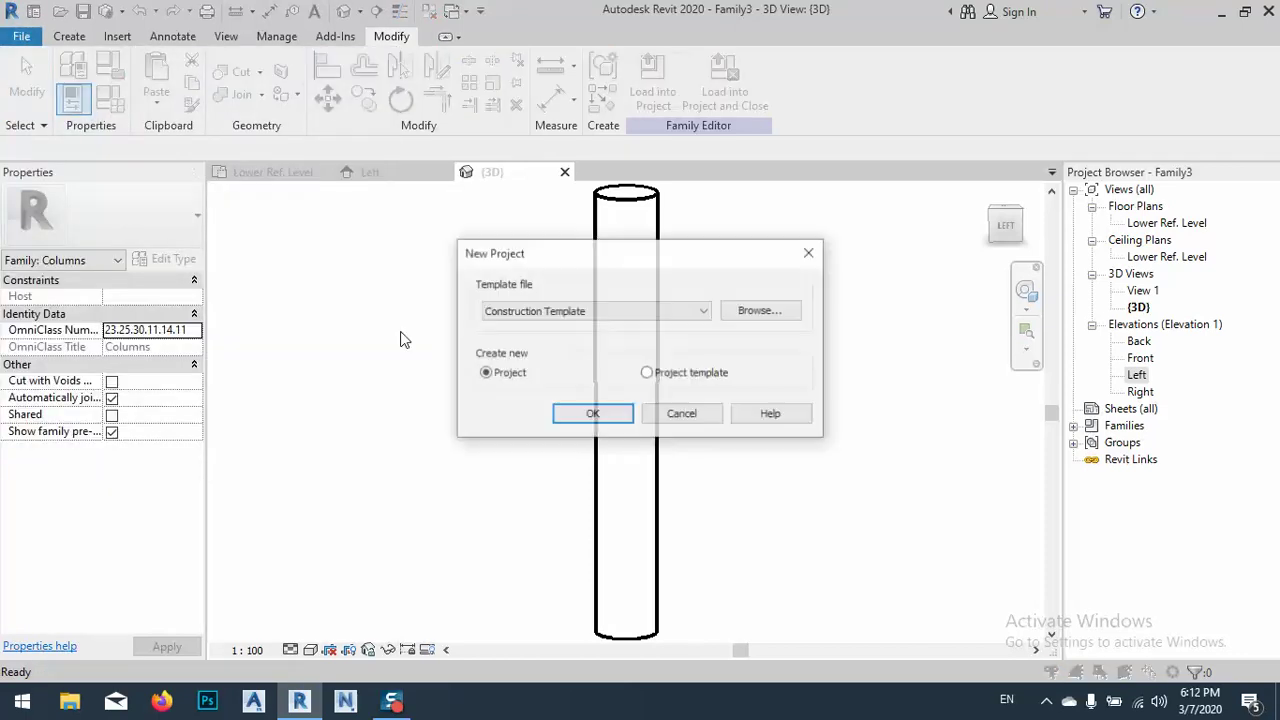
left_click(607, 311)
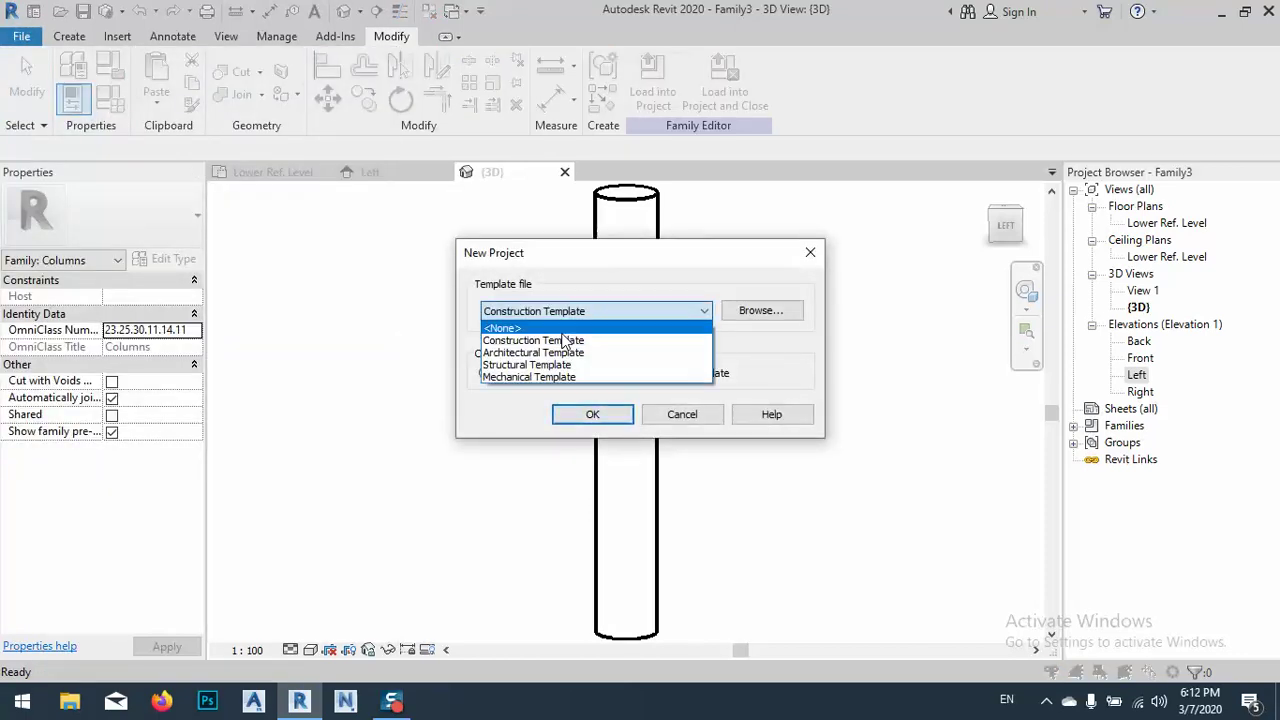
left_click(520, 351)
left_click(588, 414)
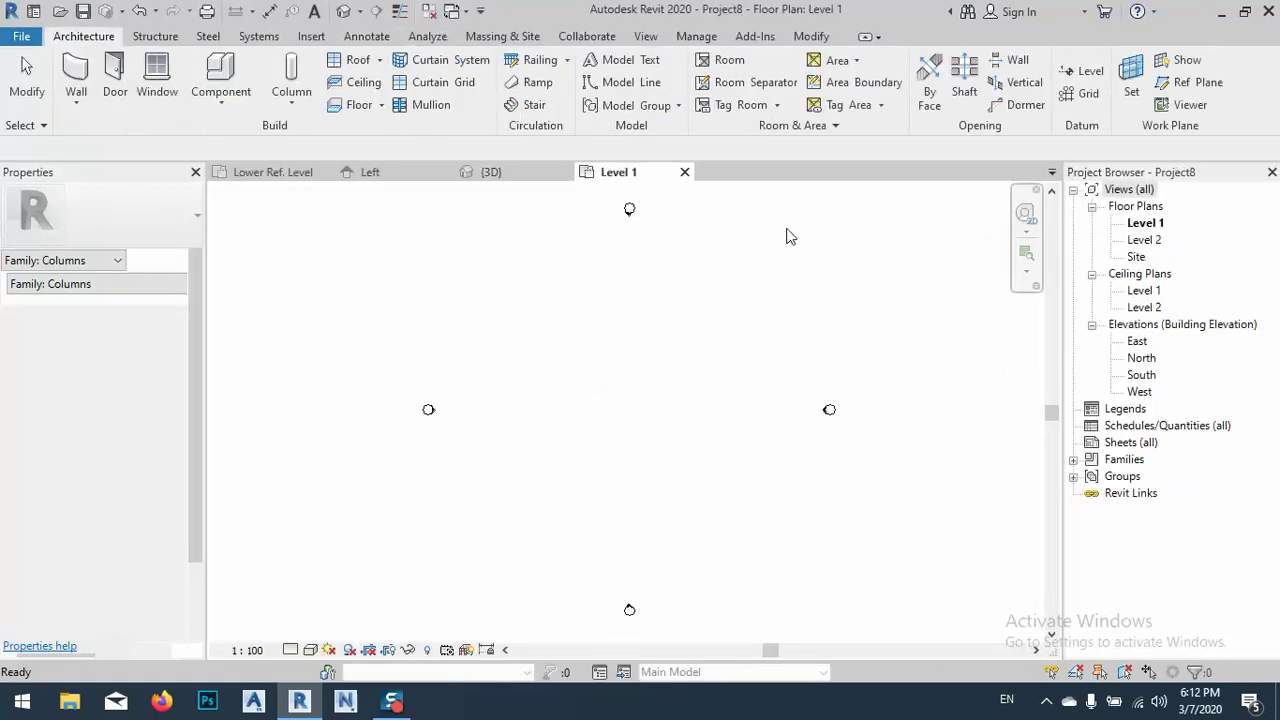
key("ctrl+Tab")
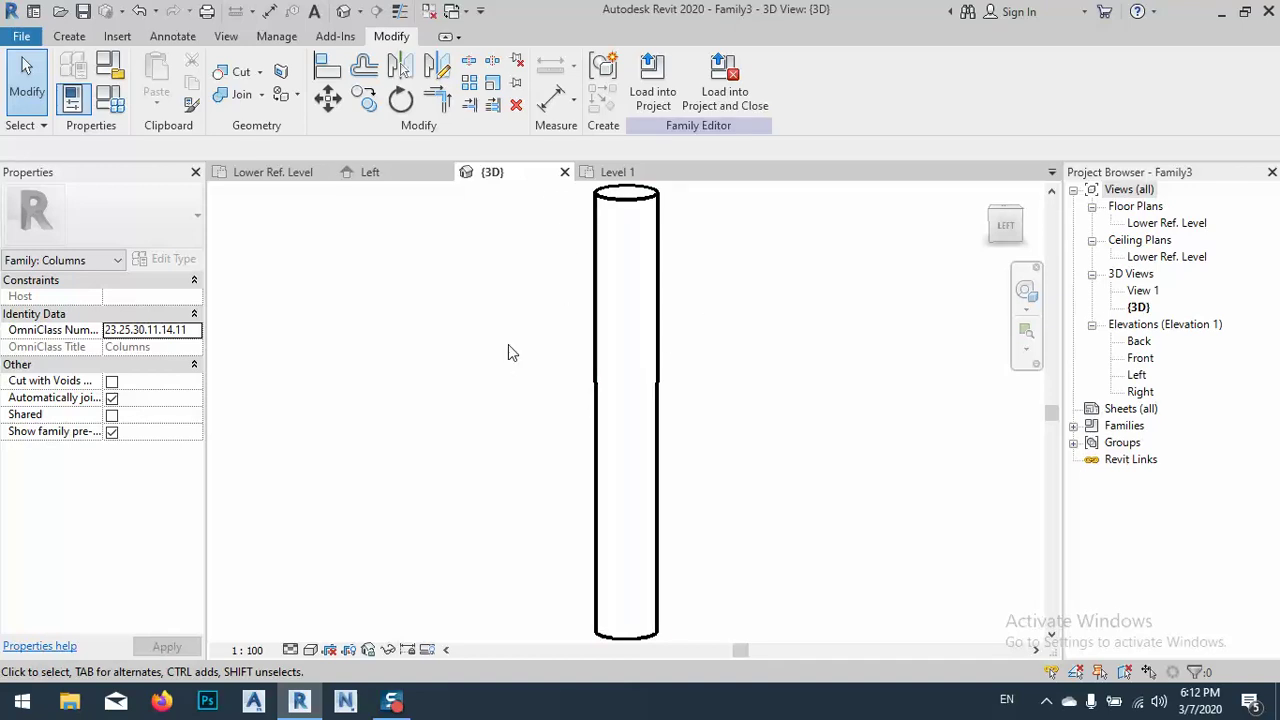
Step: Load Family3 into Project8 and place one column on Level 1
left_click(652, 90)
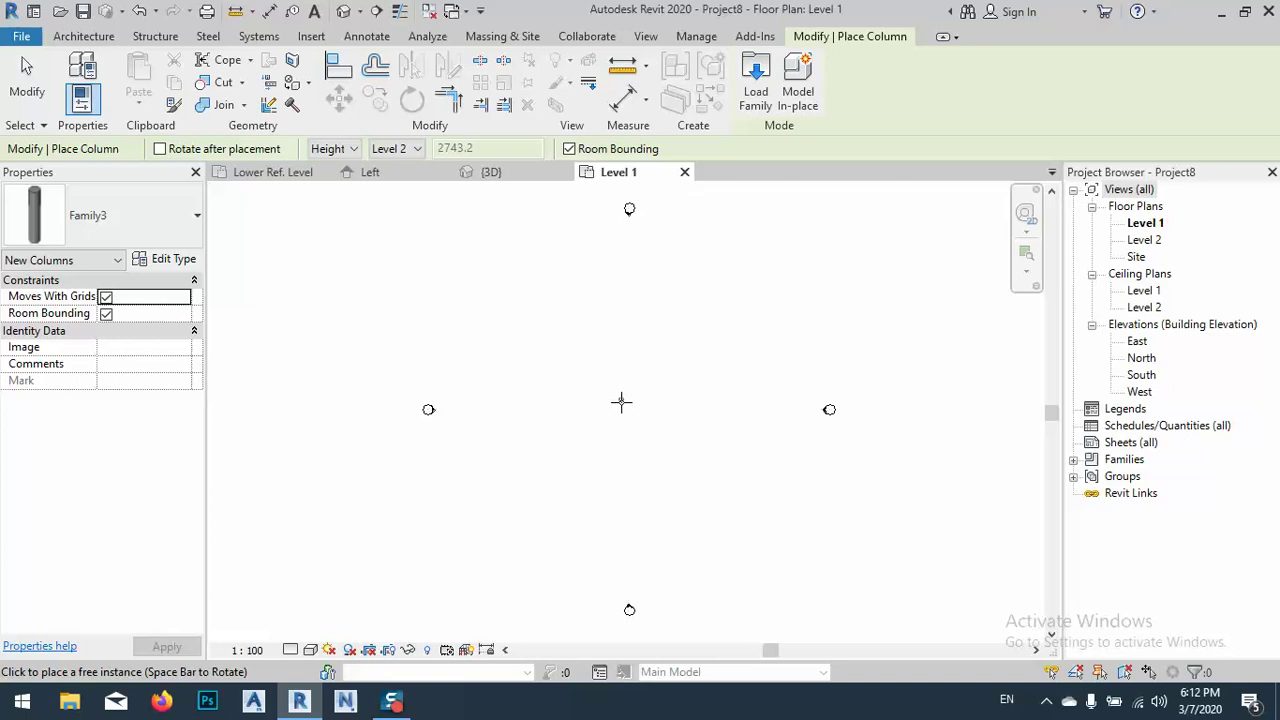
scroll(608, 400, "up", 5)
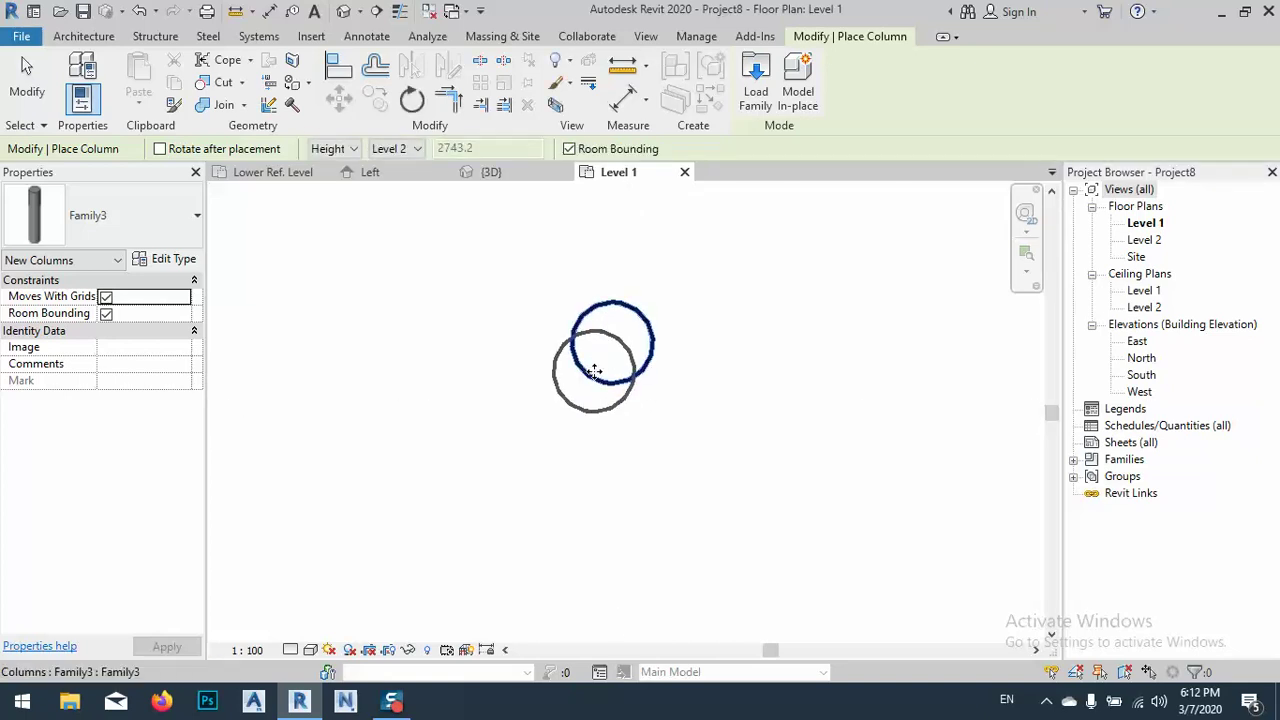
key("Escape")
key("Escape")
left_click(622, 386)
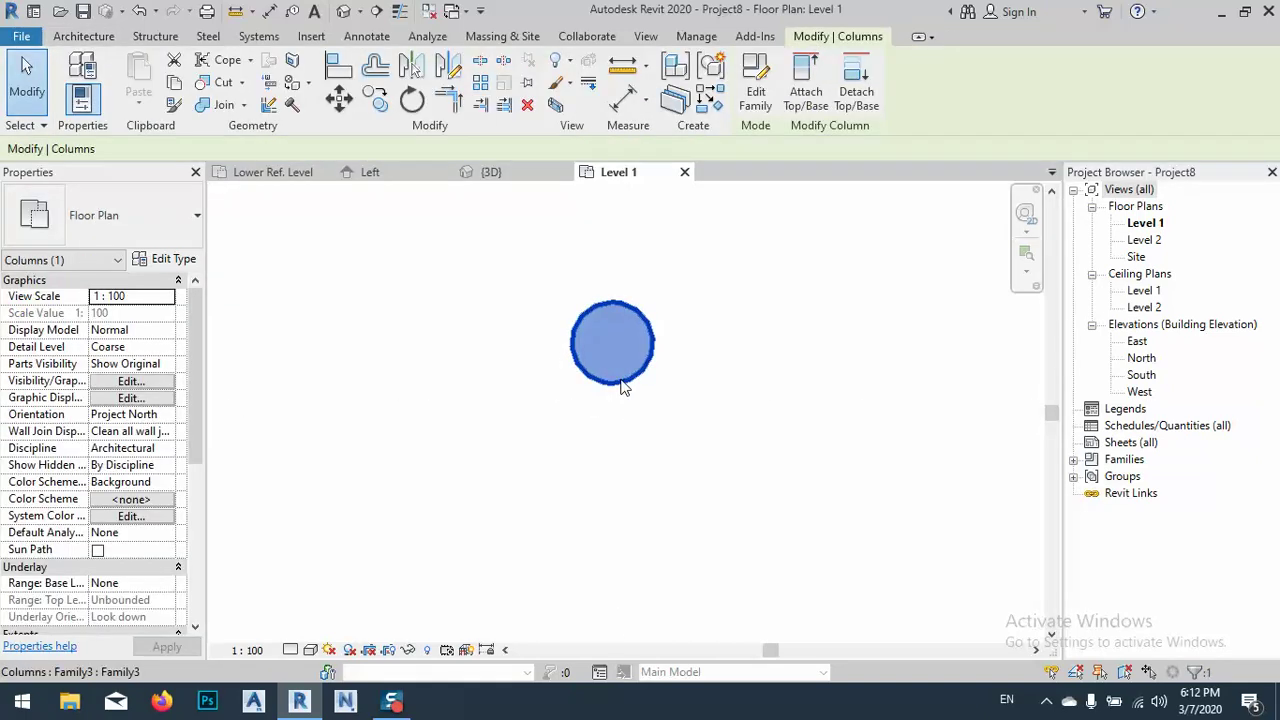
Step: Show the placed column in the project's Default 3D View
left_click(343, 11)
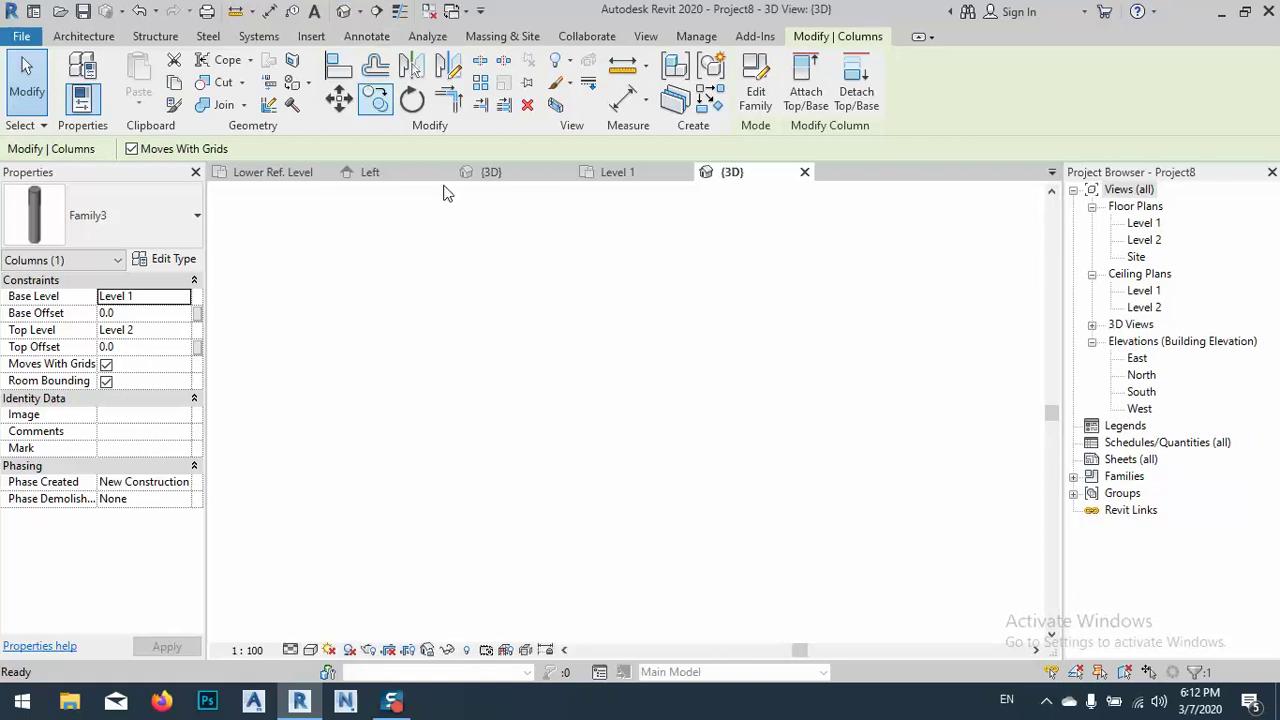
key("Escape")
scroll(620, 404, "up", 5)
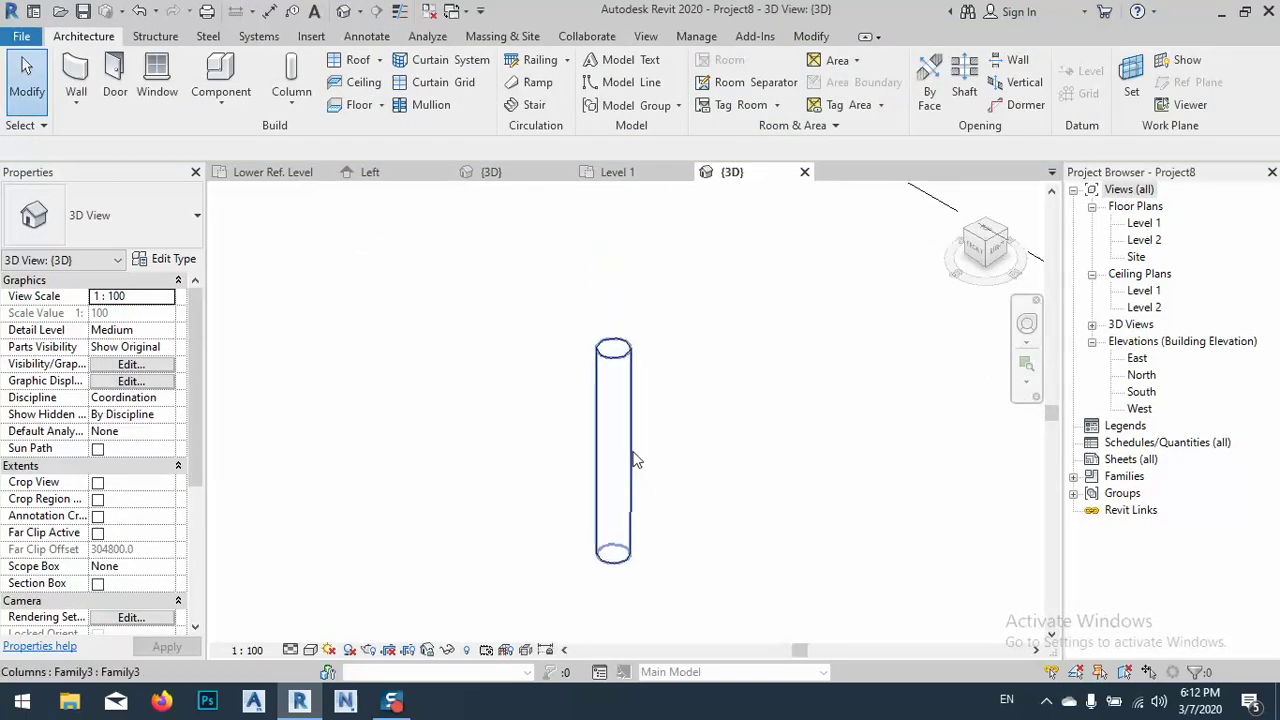
Step: Give the Family3 column type Delta - X 2000 and Delta - Y 3000
left_click(624, 404)
left_click(166, 263)
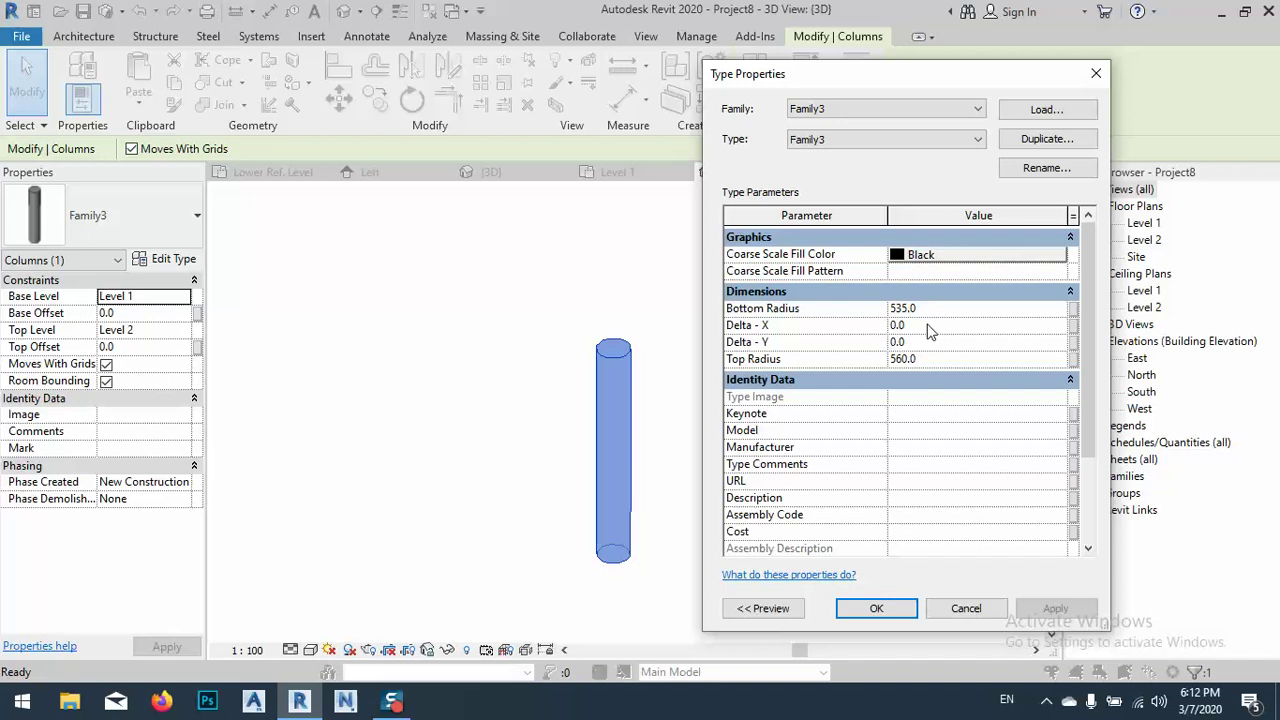
left_click(931, 325)
type("200")
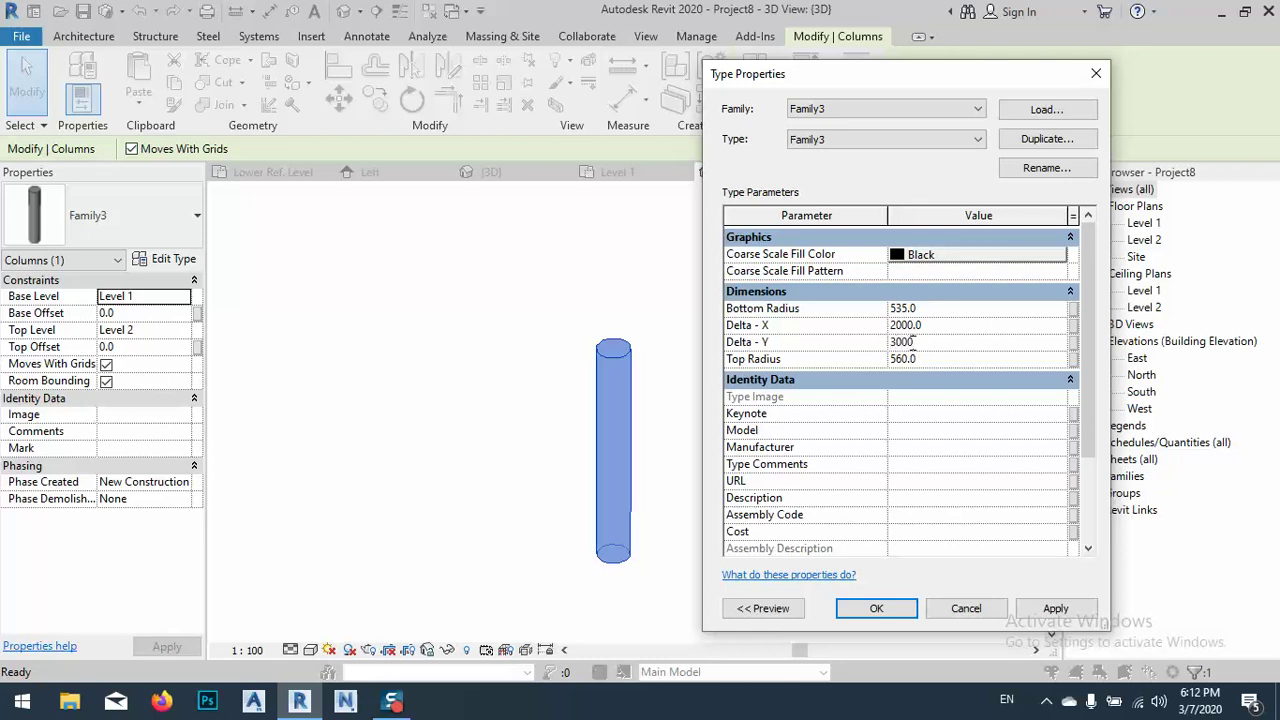
left_click(1040, 608)
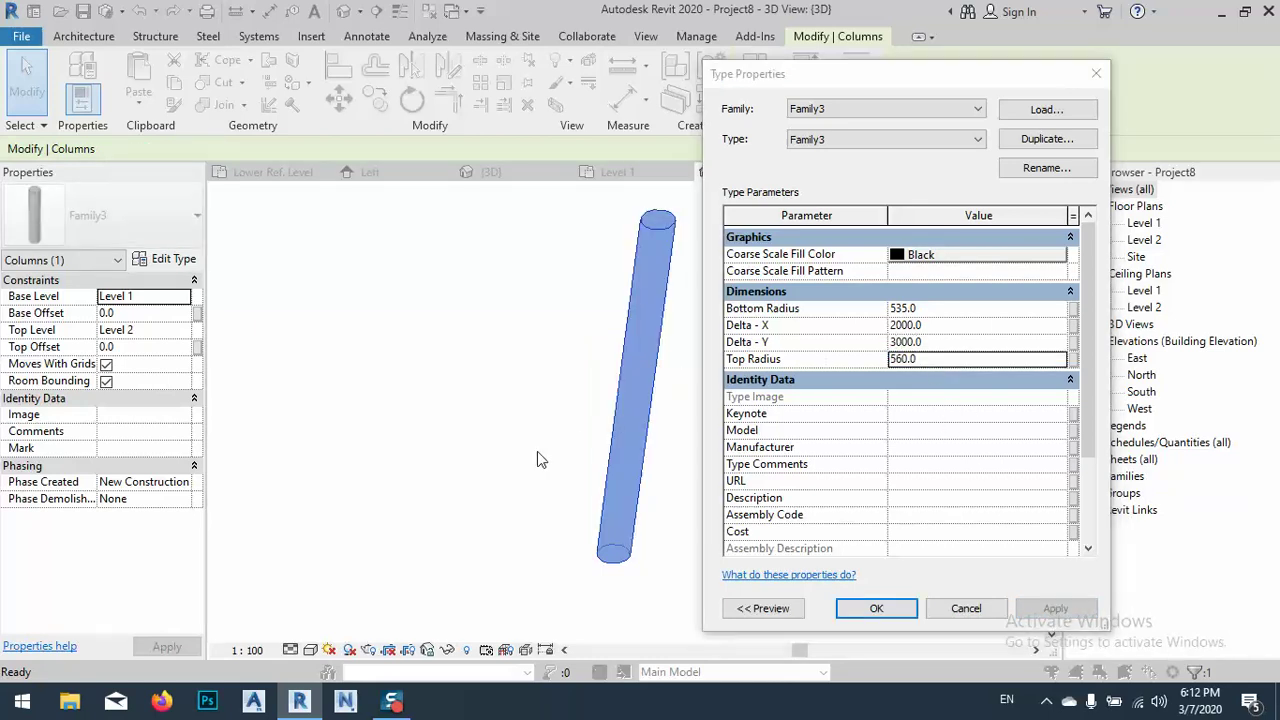
Step: Set the column type's Top Radius to 355 and orbit around the tilted, tapered column
left_click(948, 308)
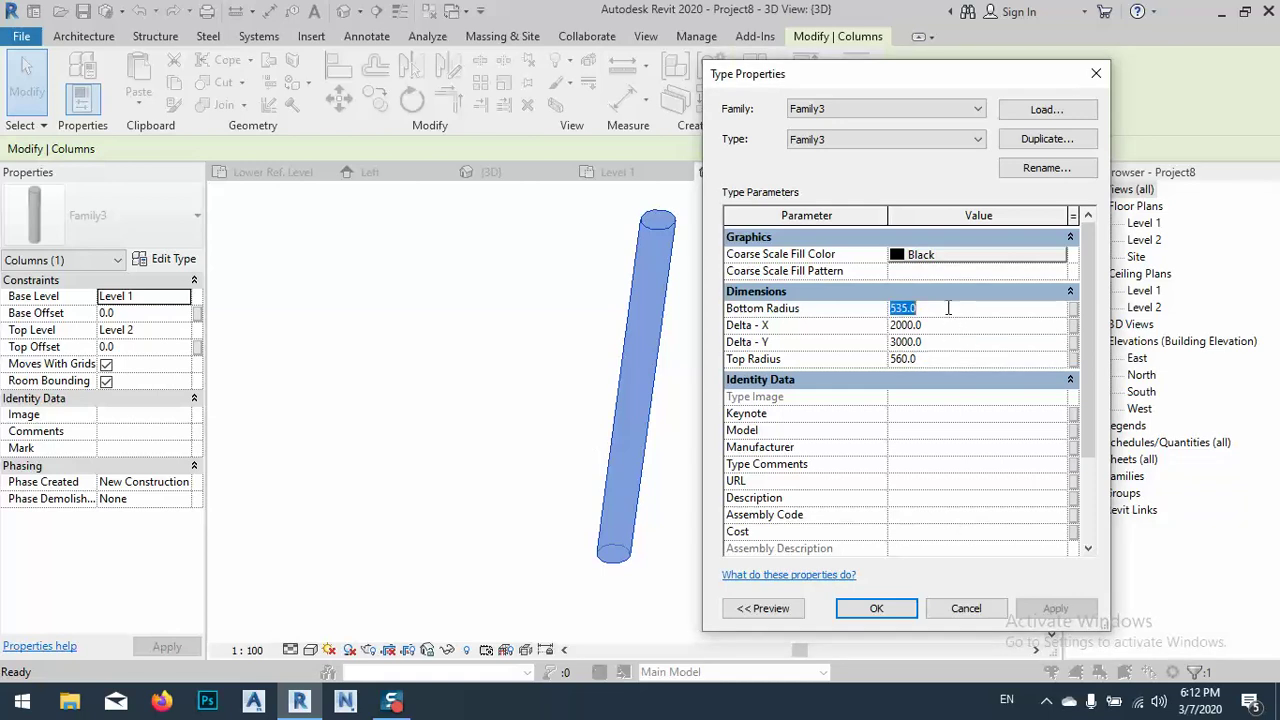
left_click(940, 360)
type("355")
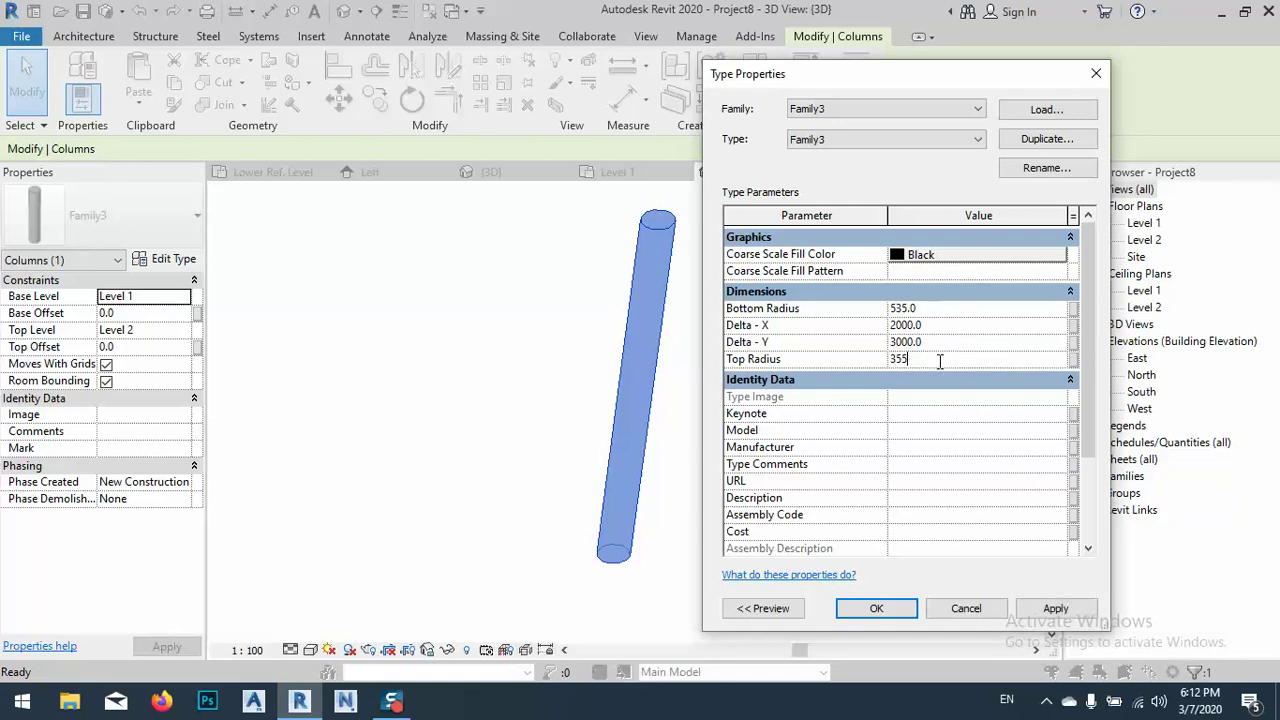
left_click(1055, 608)
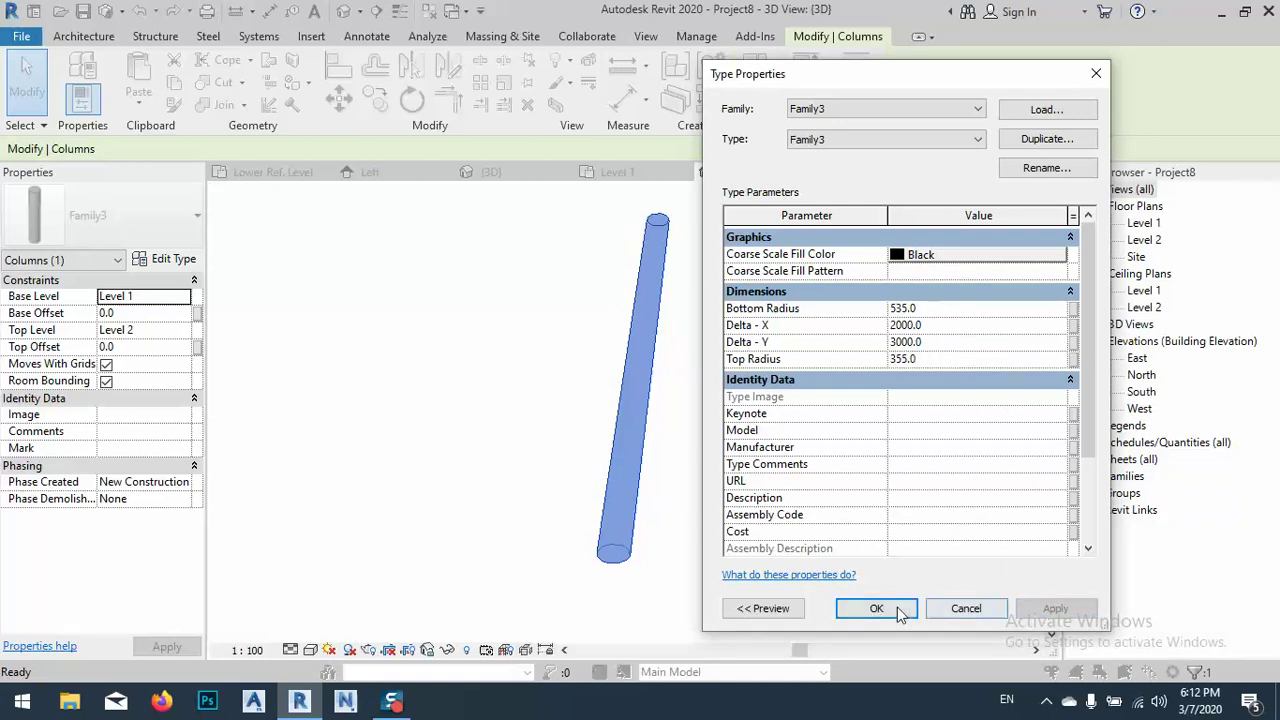
left_click(876, 608)
left_click(729, 495)
middle_click_drag(684, 464, 480, 450, "shift")
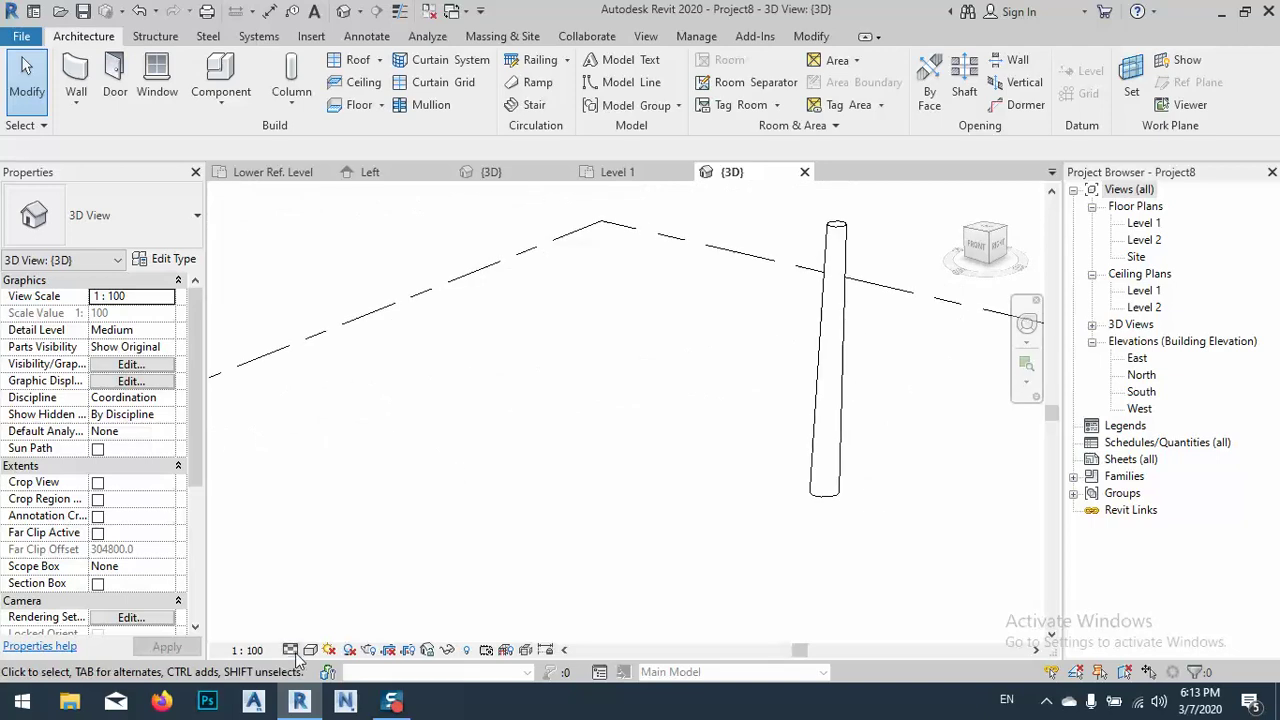
Step: Set the 3D view to Fine detail level and Shaded visual style
left_click(290, 650)
left_click(315, 629)
left_click(310, 650)
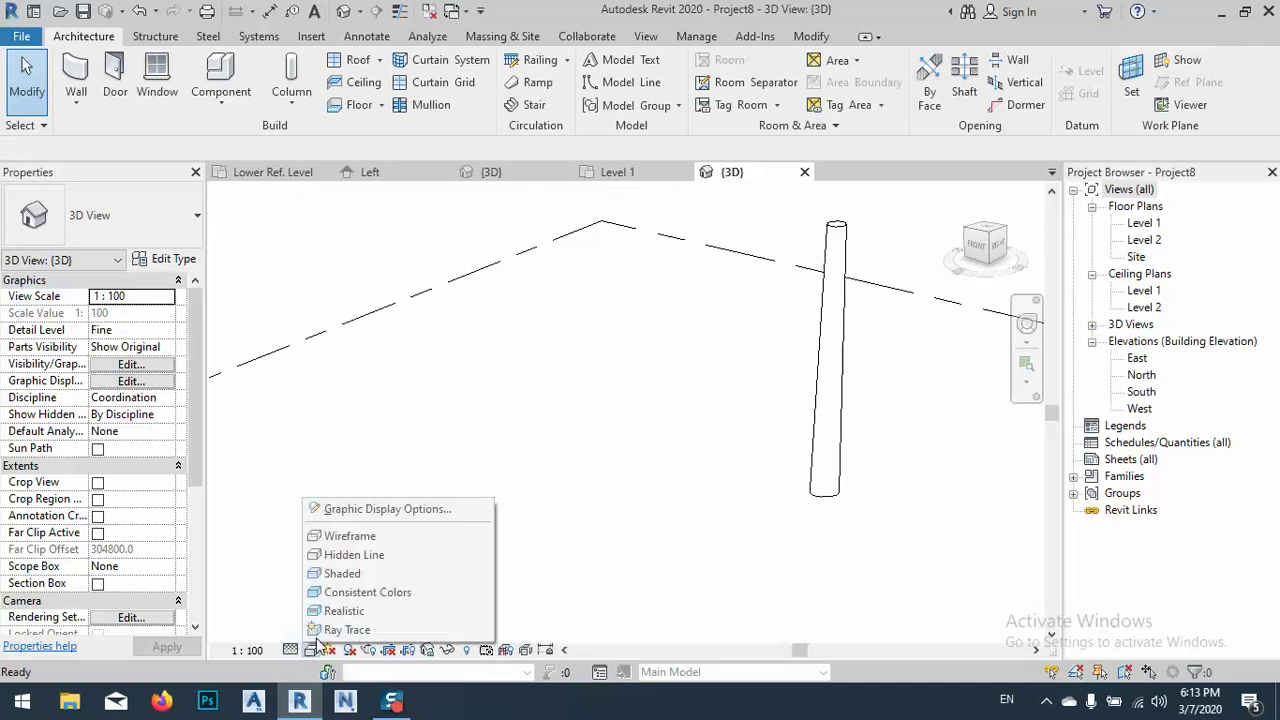
left_click(343, 569)
Step: Reframe the 3D view and select the leaning column
mouse_move(628, 502)
middle_mouse_down()
mouse_move(571, 591)
mouse_move(466, 634)
mouse_move(699, 507)
mouse_move(780, 514)
mouse_move(766, 546)
mouse_move(786, 431)
middle_mouse_up()
scroll(613, 524, "down", 3)
scroll(798, 371, "up", 2)
left_click(798, 371)
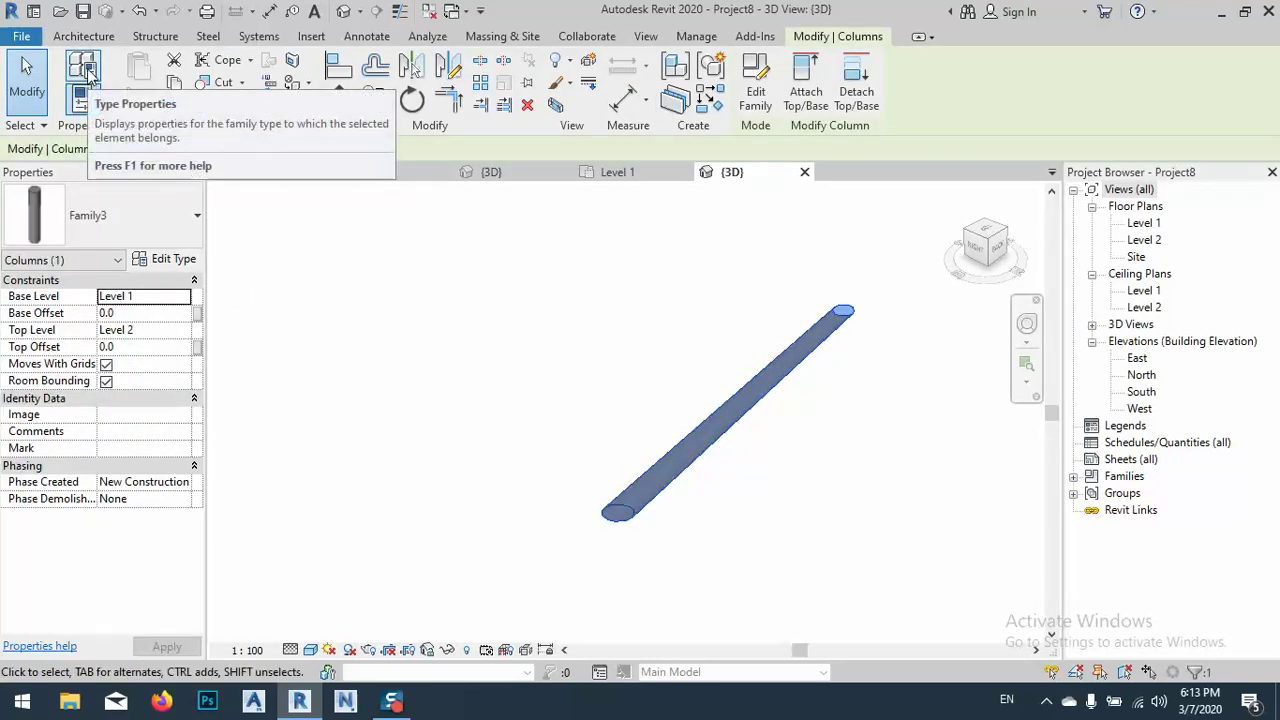
Step: Set the column type's Delta - X and Delta - Y both to 1500 and orbit to see the new lean
left_click(170, 260)
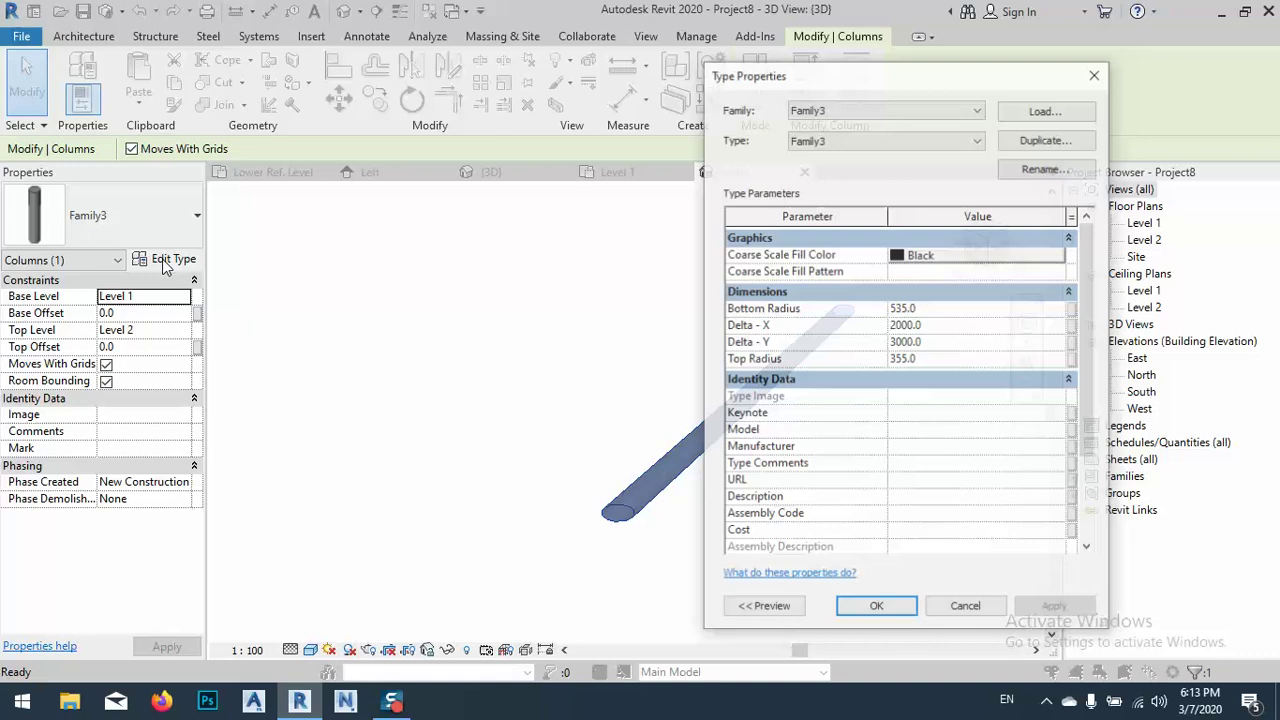
left_click_drag(948, 92, 304, 102)
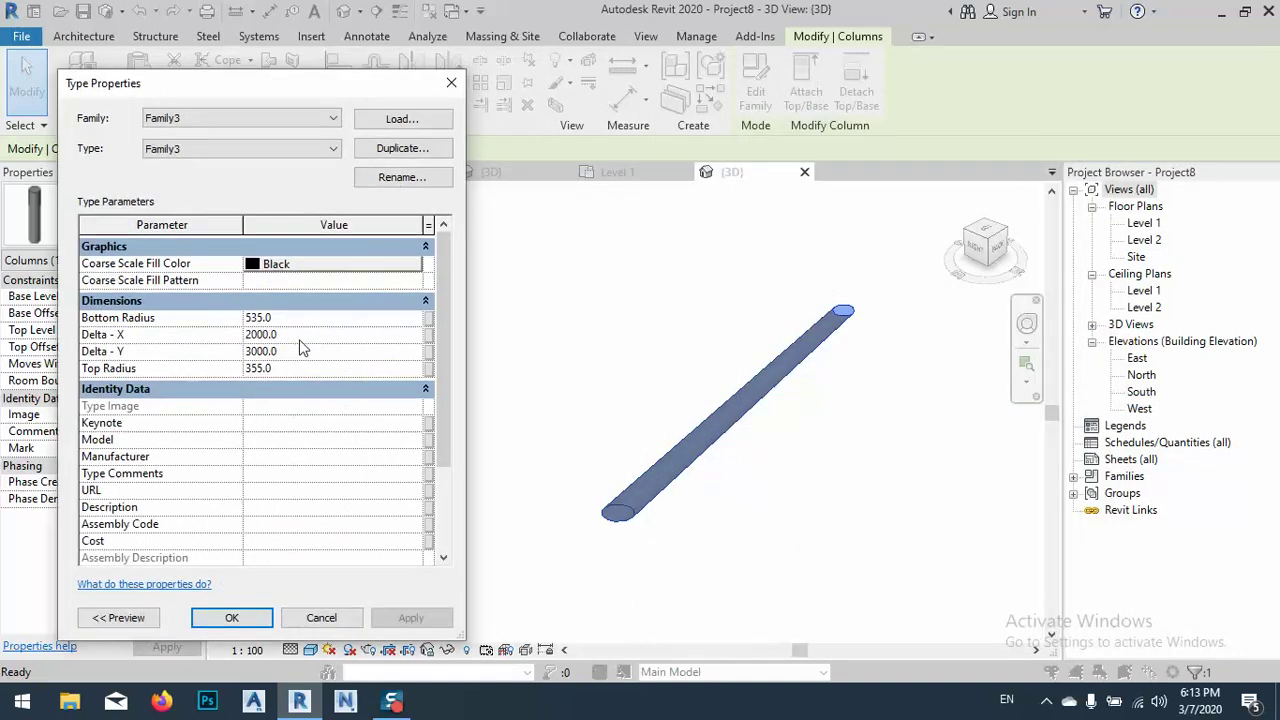
left_click(297, 343)
type("15")
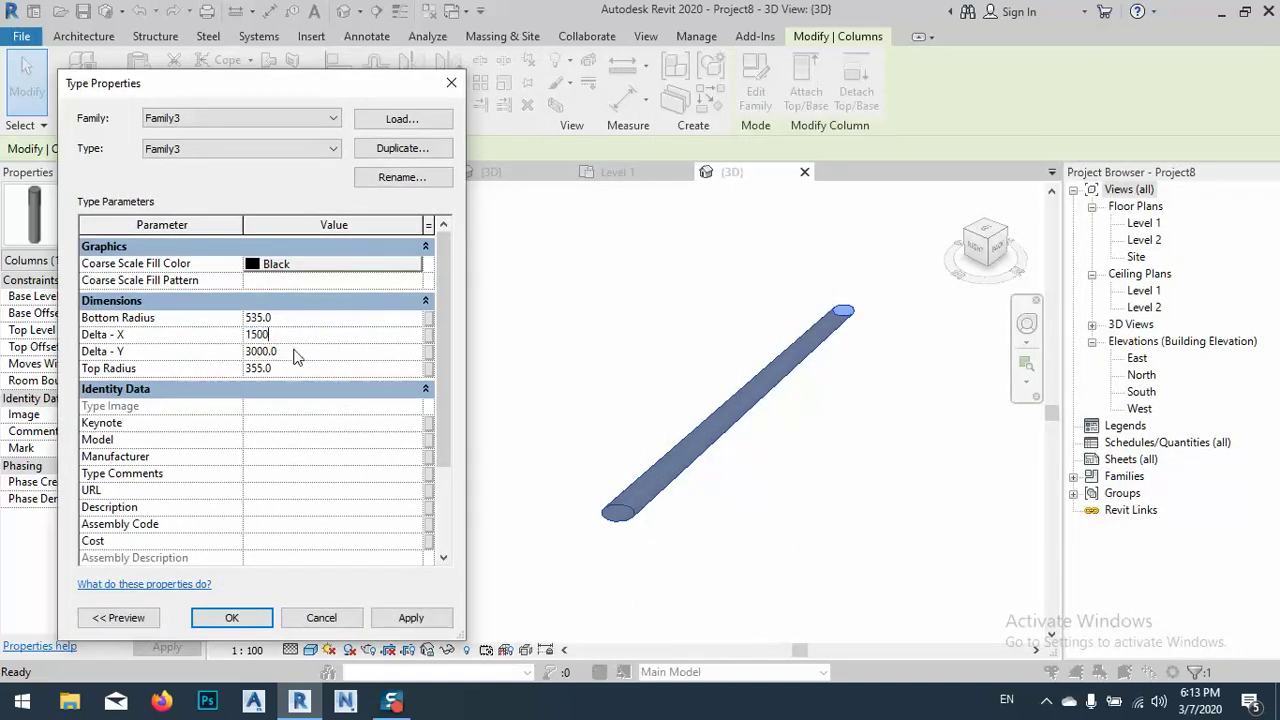
type("00")
left_click(295, 351)
left_click(411, 618)
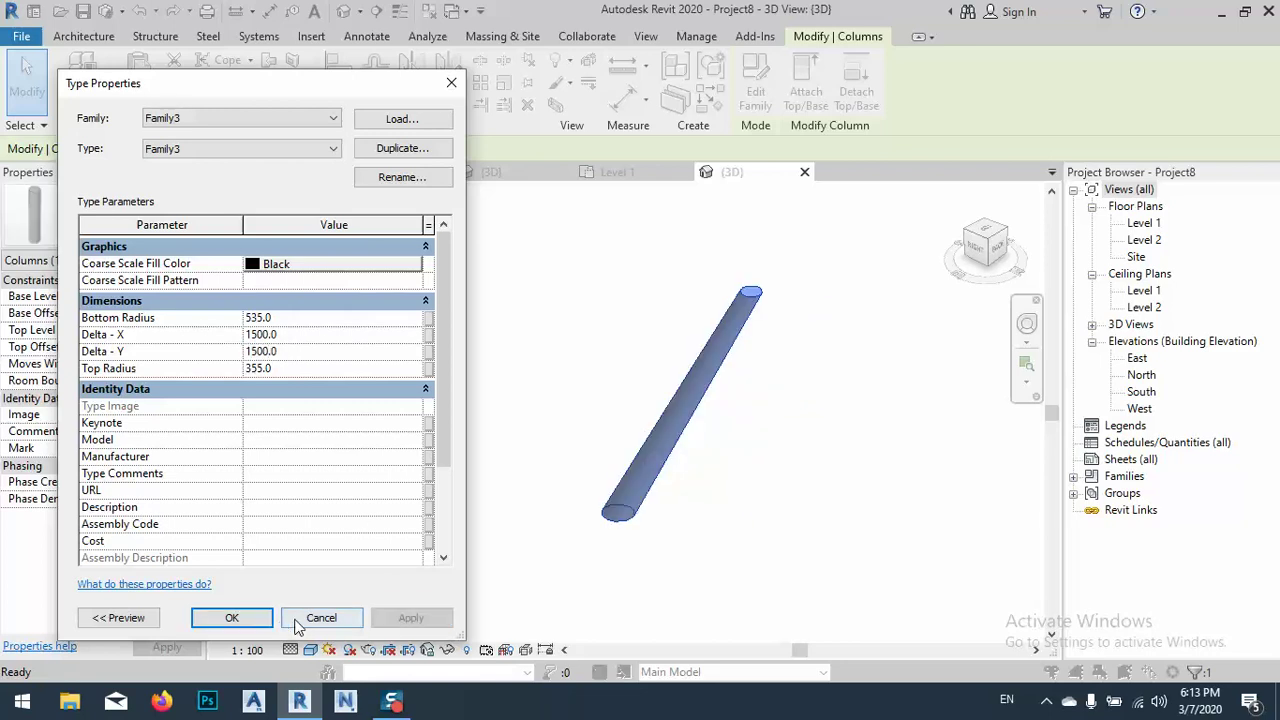
left_click(255, 617)
left_click(845, 428)
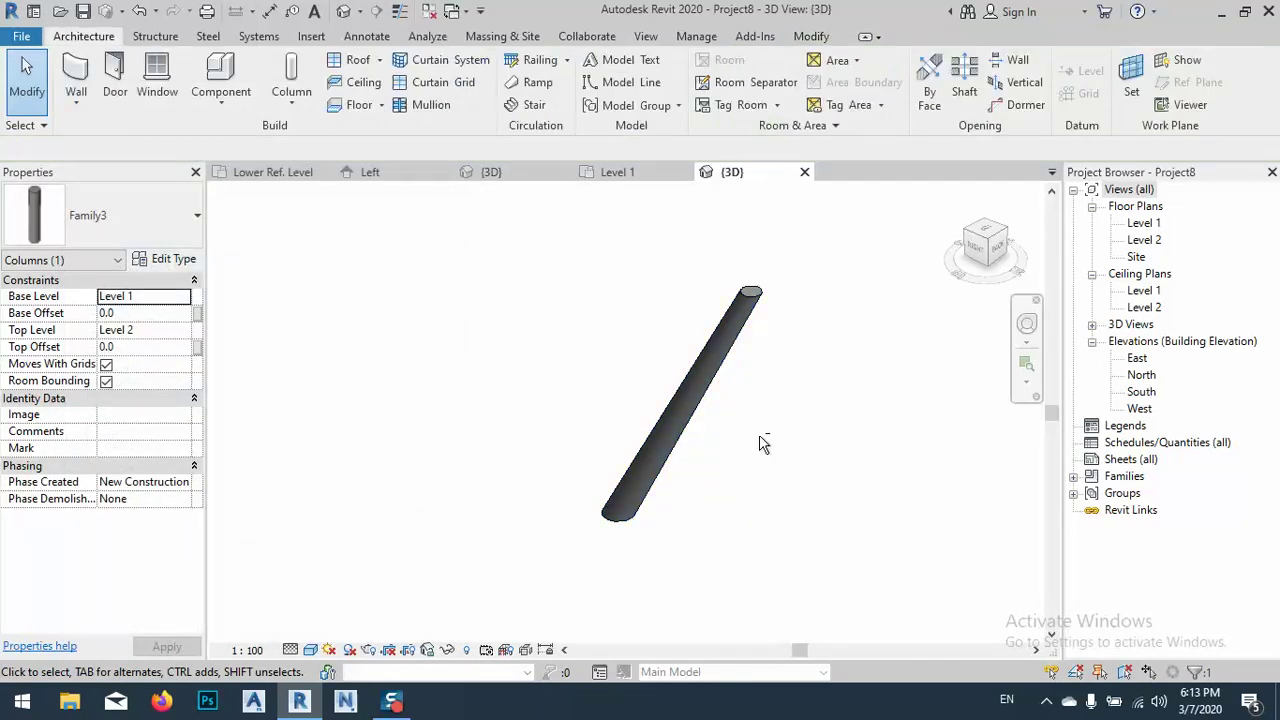
middle_click_drag(763, 443, 726, 446, "shift")
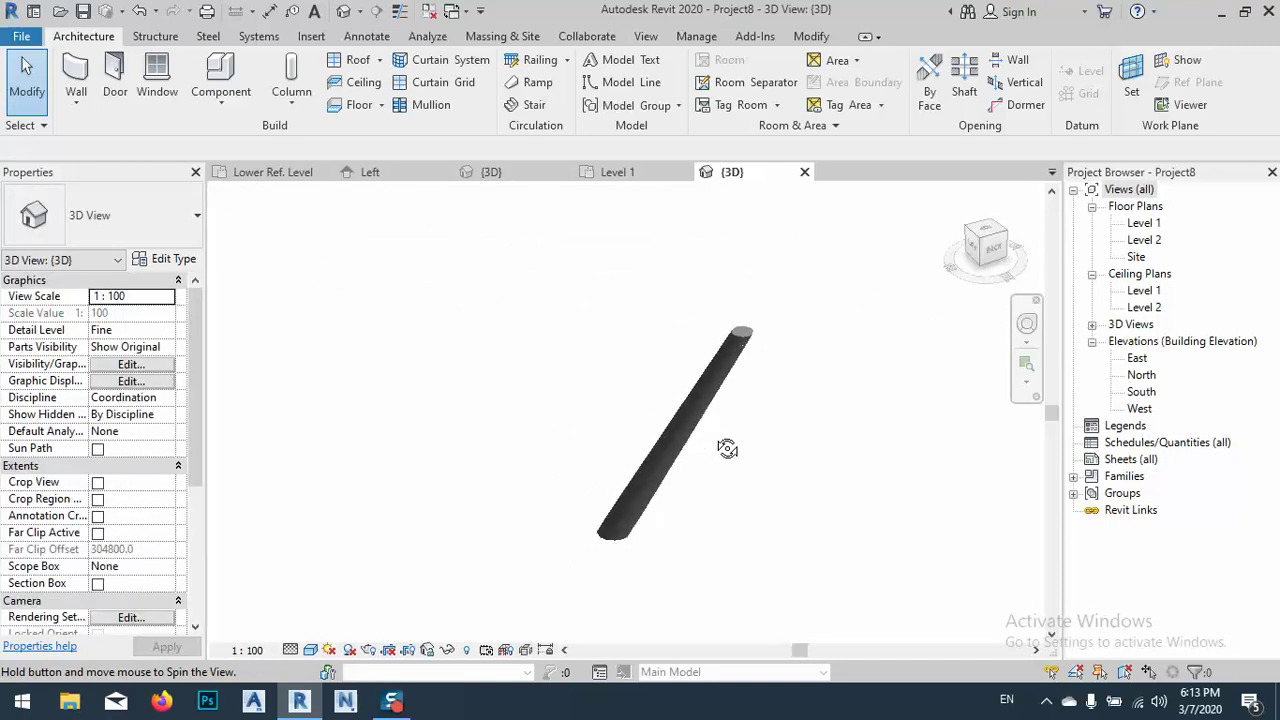
left_click(737, 362)
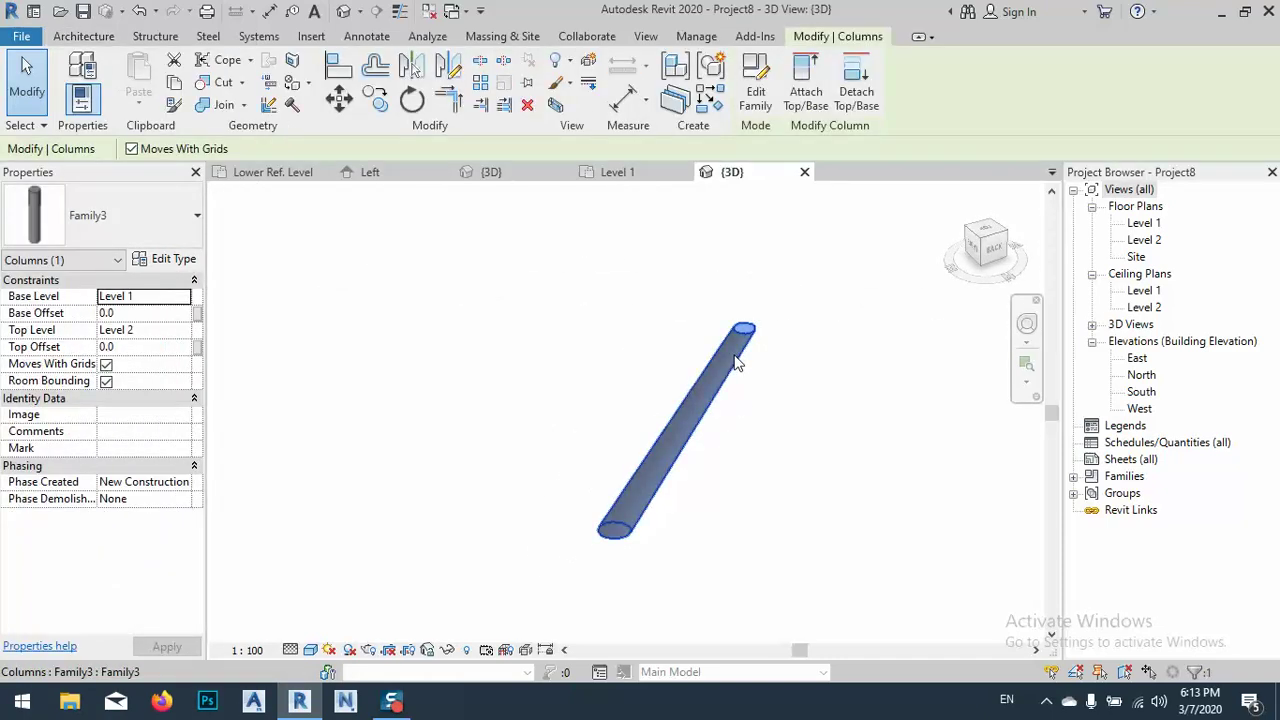
left_click(160, 260)
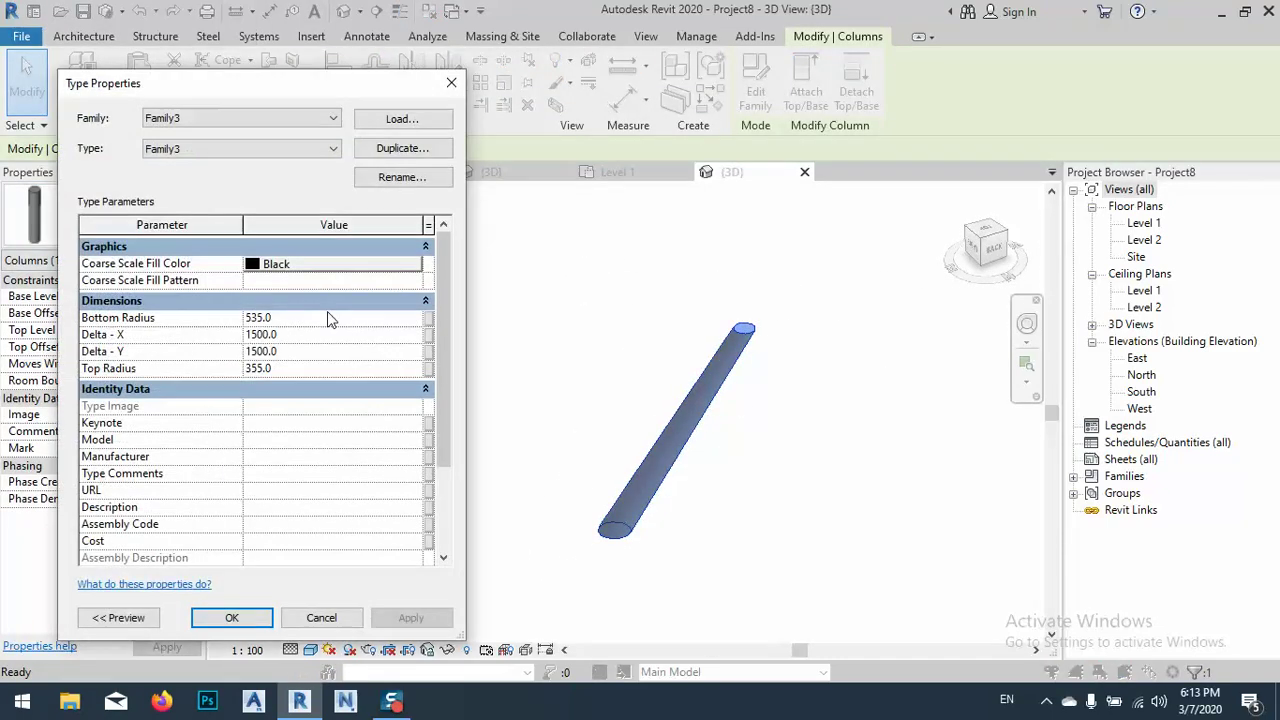
left_click(322, 618)
left_click(835, 435)
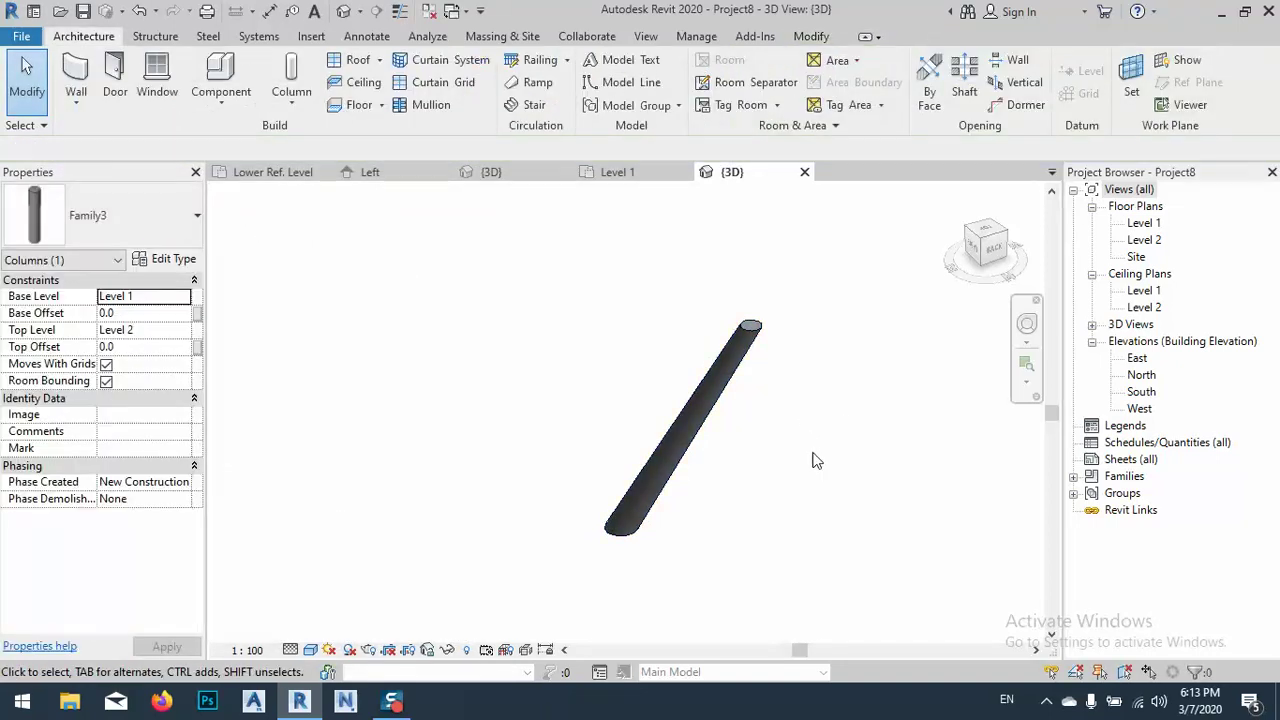
middle_click_drag(812, 460, 717, 494, "shift")
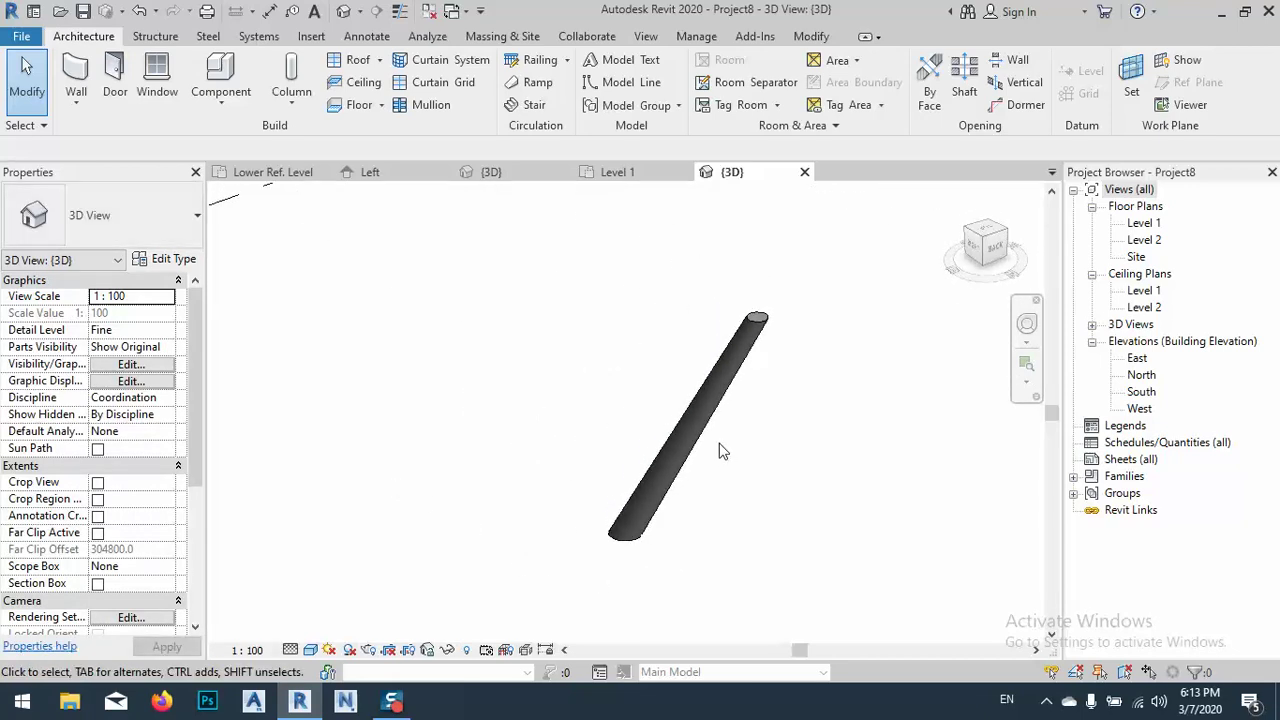
scroll(765, 345, "up", 5)
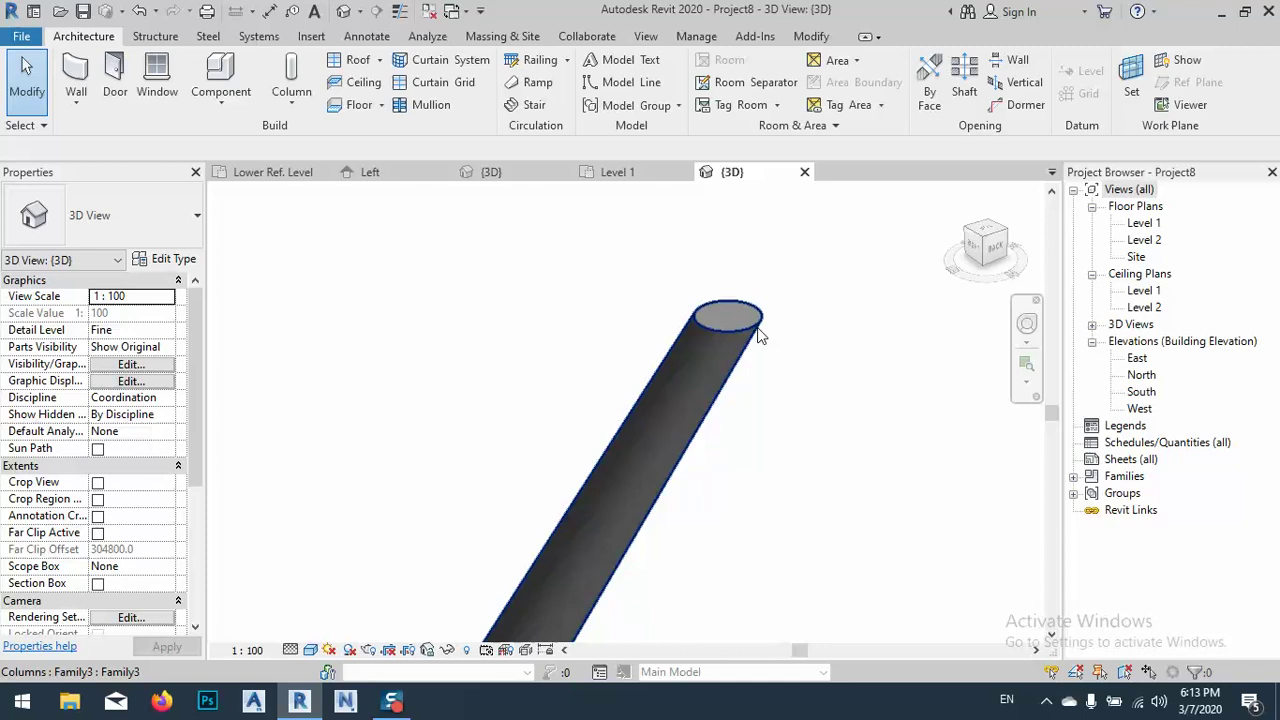
scroll(748, 332, "down", 2)
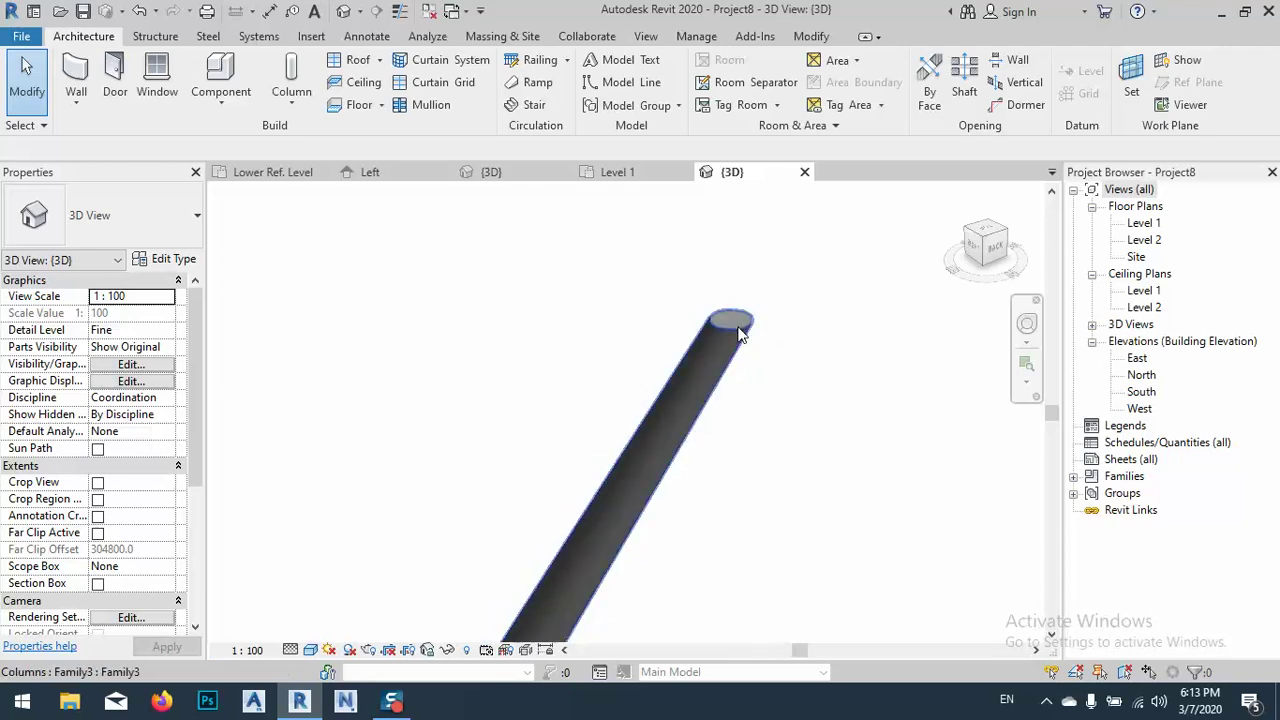
scroll(745, 336, "down", 2)
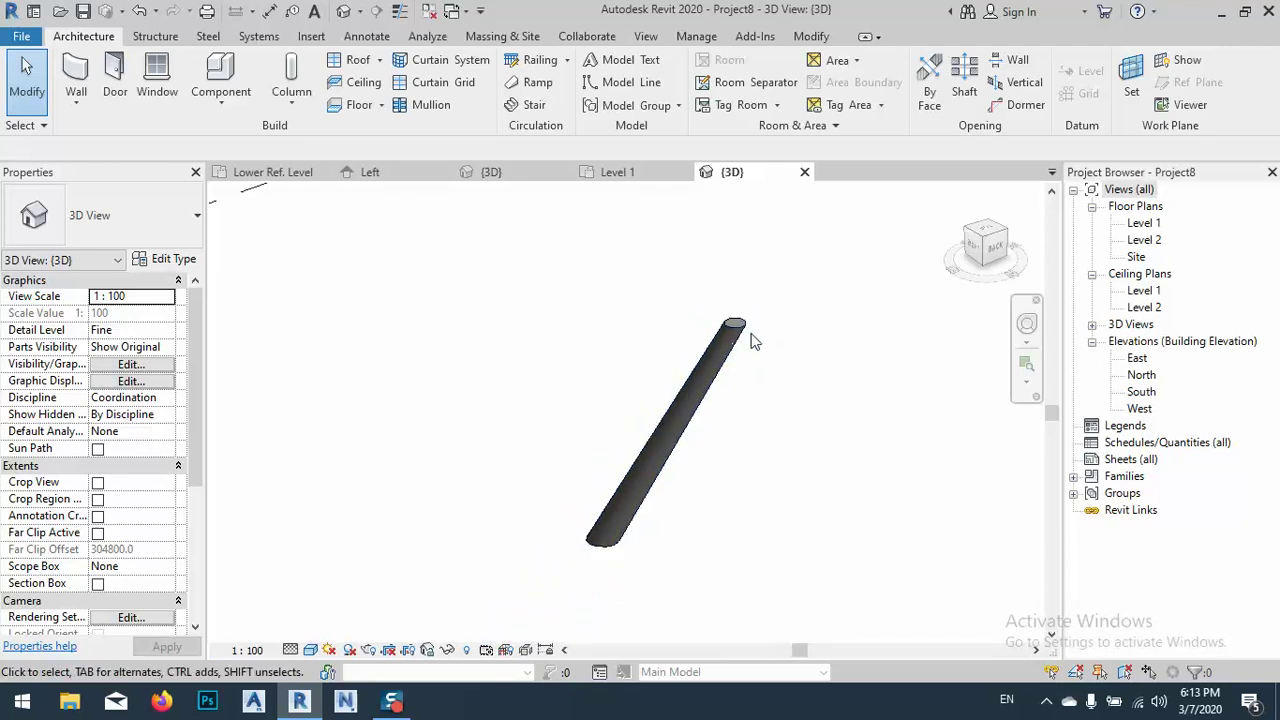